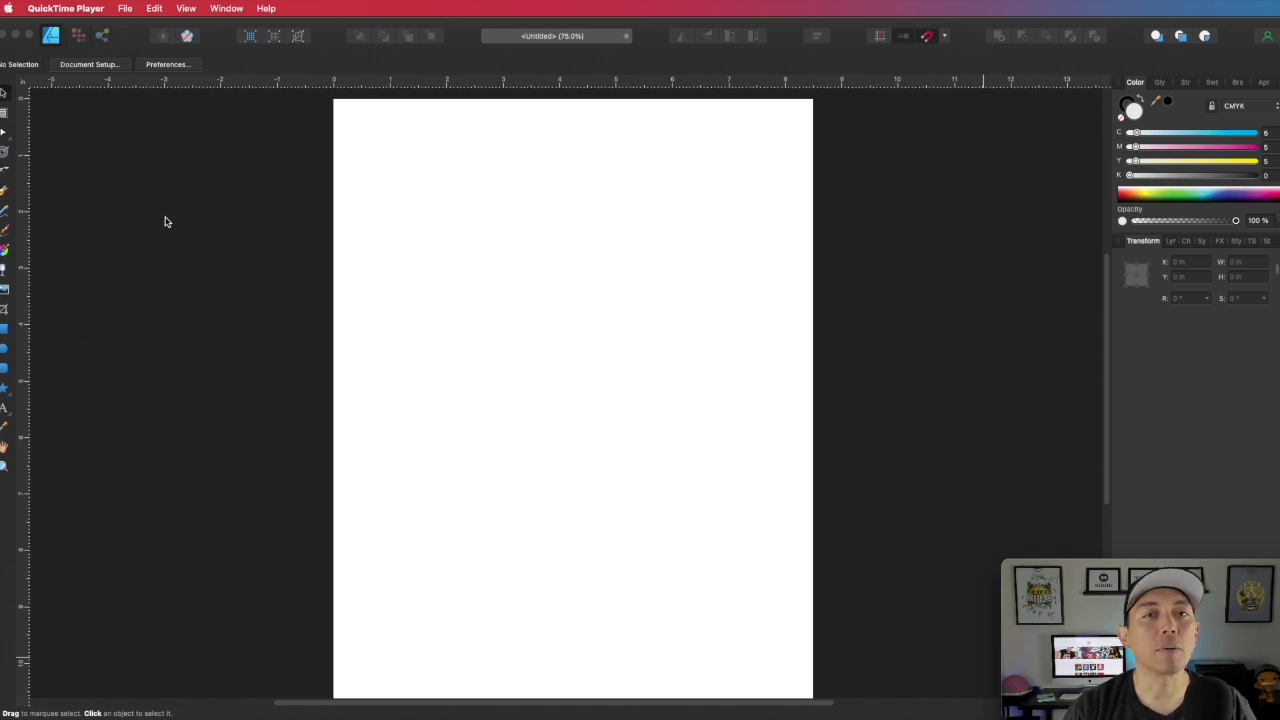
Step: Insert an artboard at the document's size and return to the Move tool
click(4, 113)
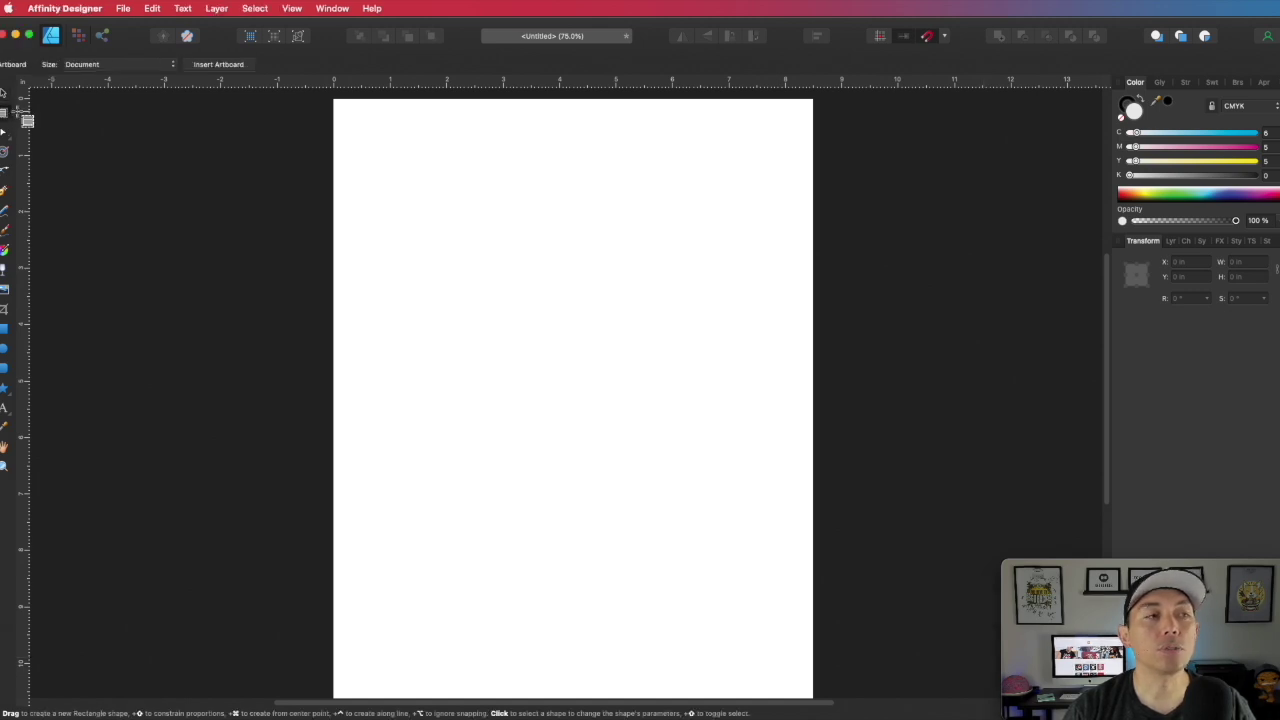
click(199, 67)
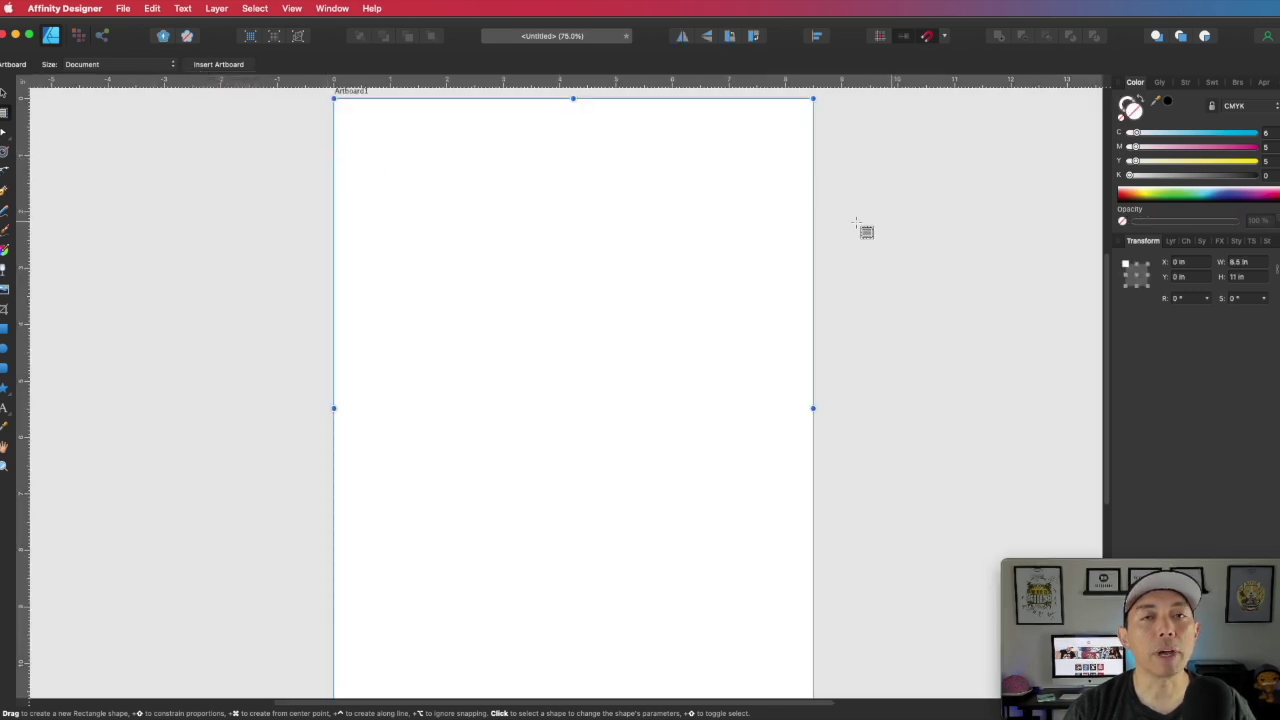
key(v)
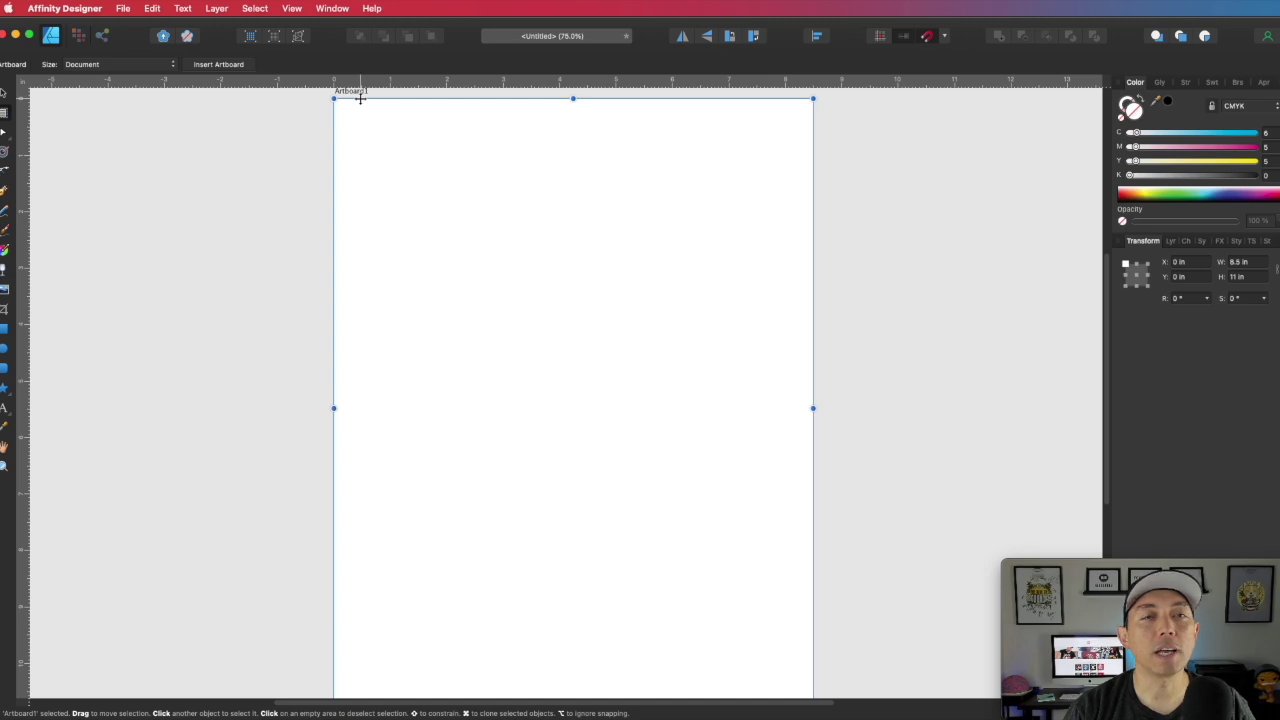
key(m)
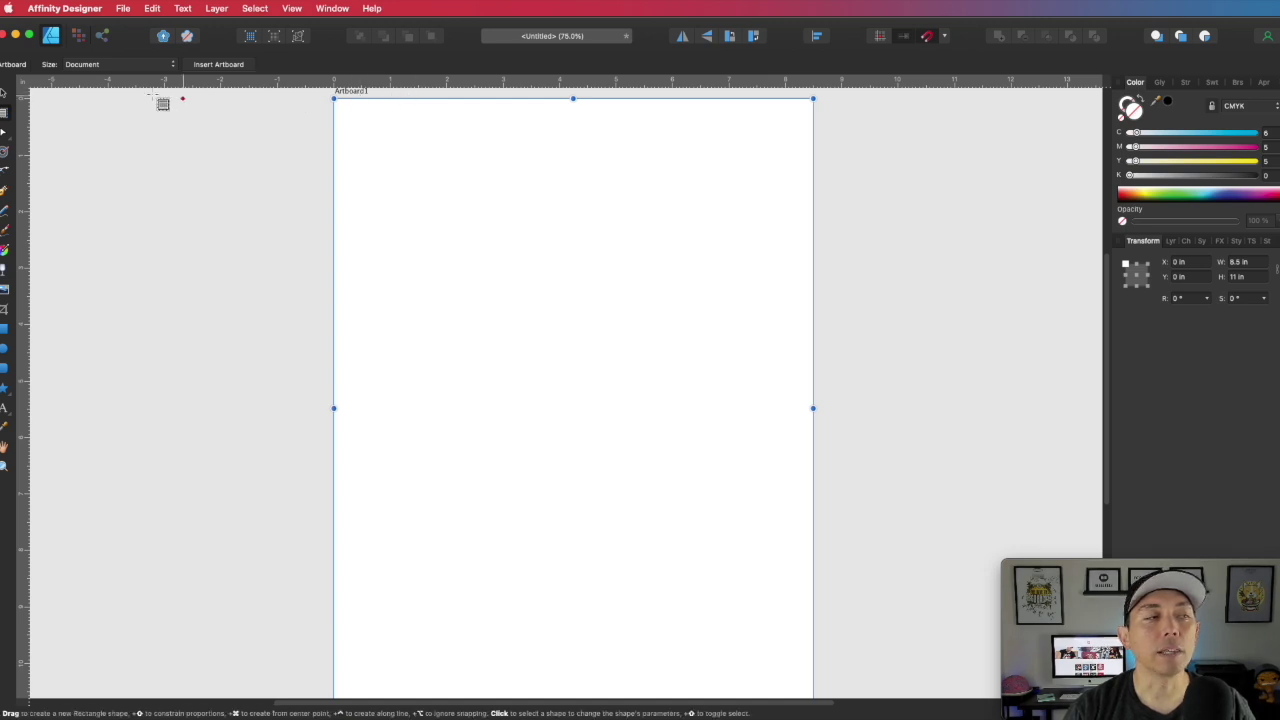
key(v)
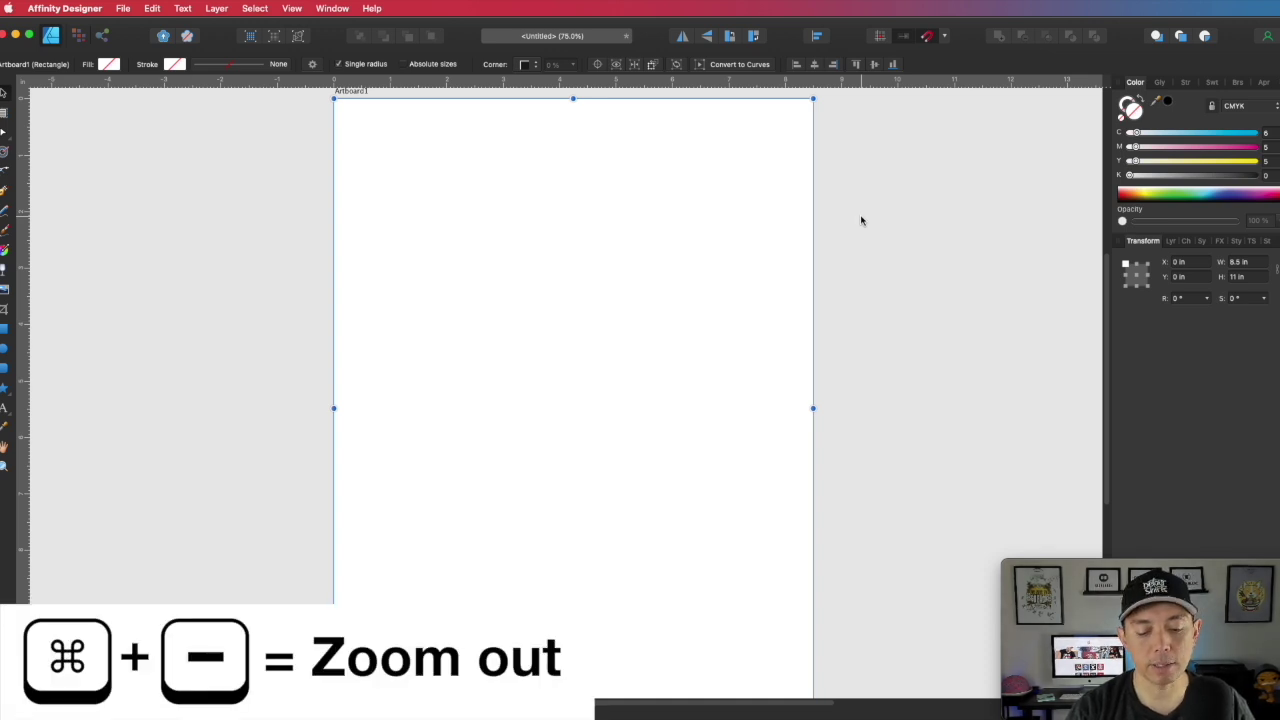
Step: Stretch the artboard's lower edge downward to a height of about 11.49 in
key(super+minus)
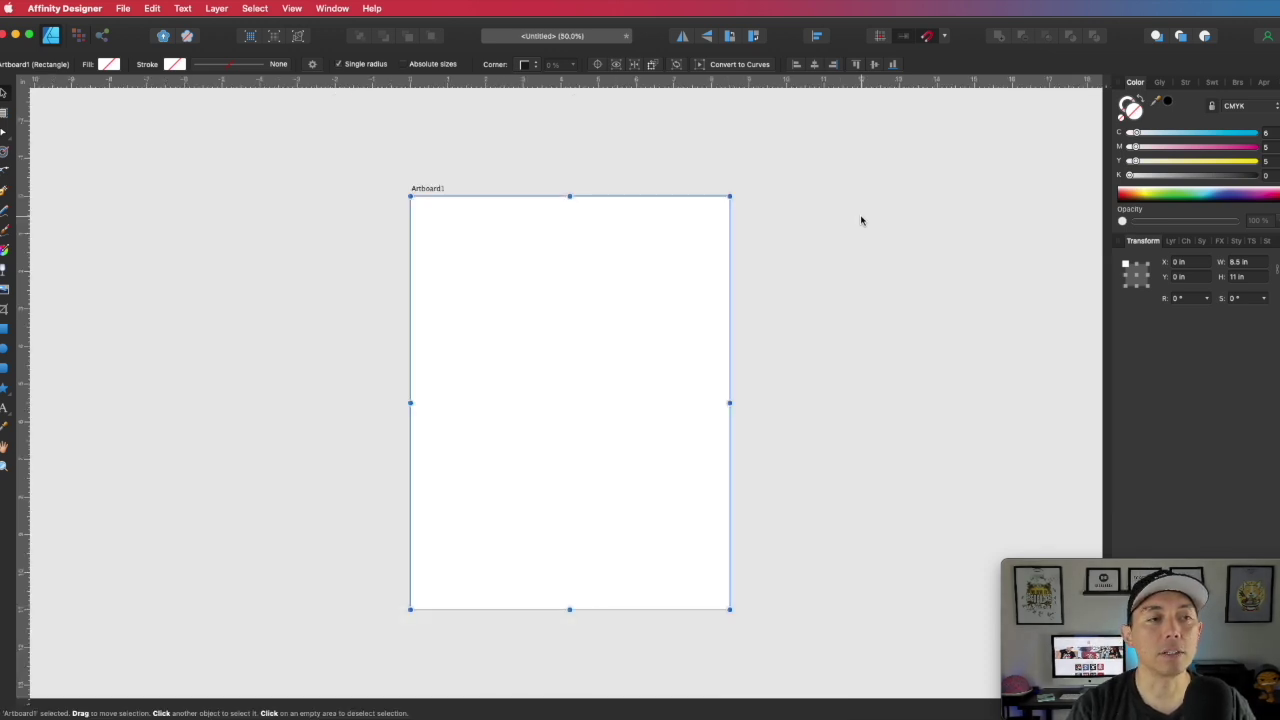
key(super+plus)
key(super+minus)
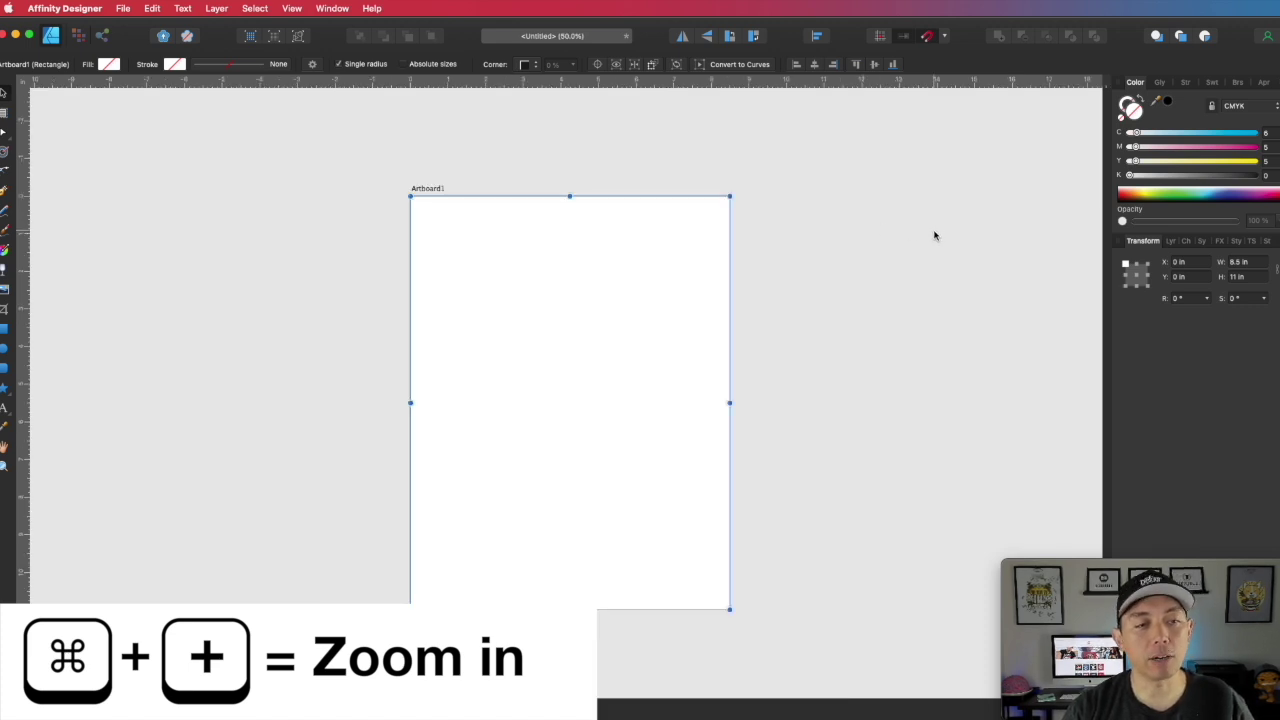
key(space)
drag(916, 227, 634, 217)
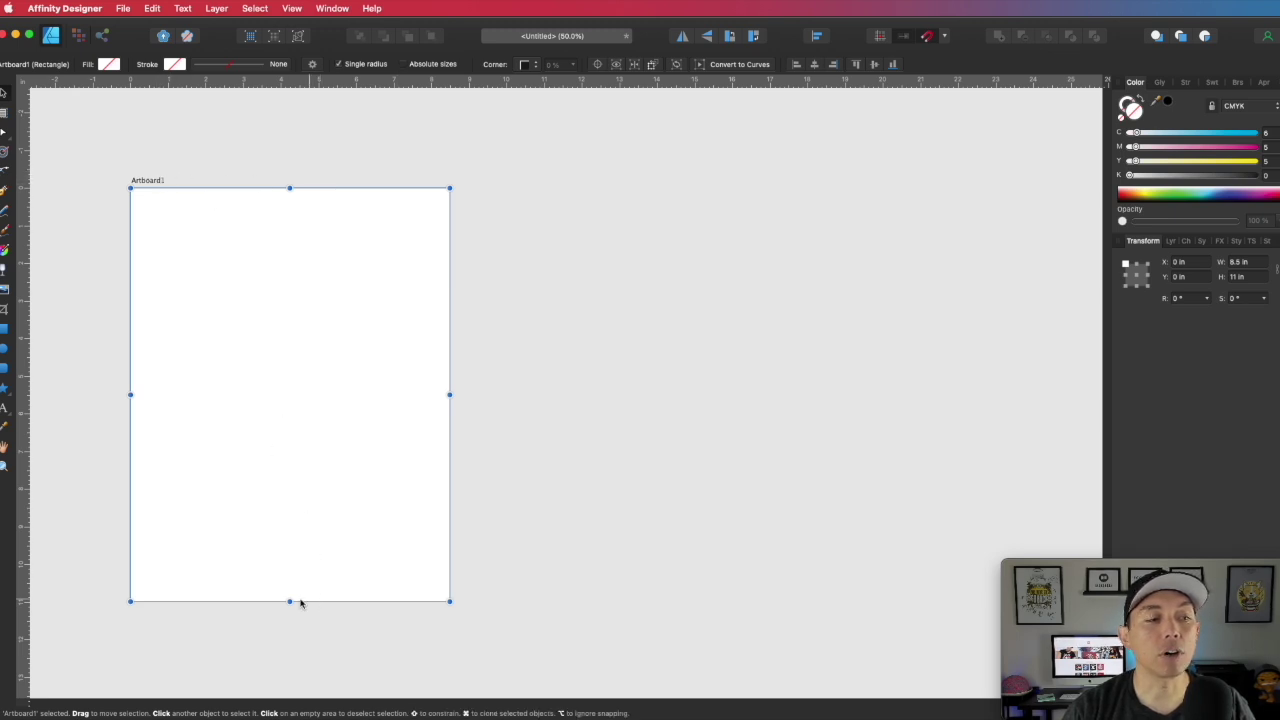
mouse_move(290, 601)
mouse_down()
mouse_move(316, 456)
mouse_move(303, 620)
mouse_up()
click(1247, 266)
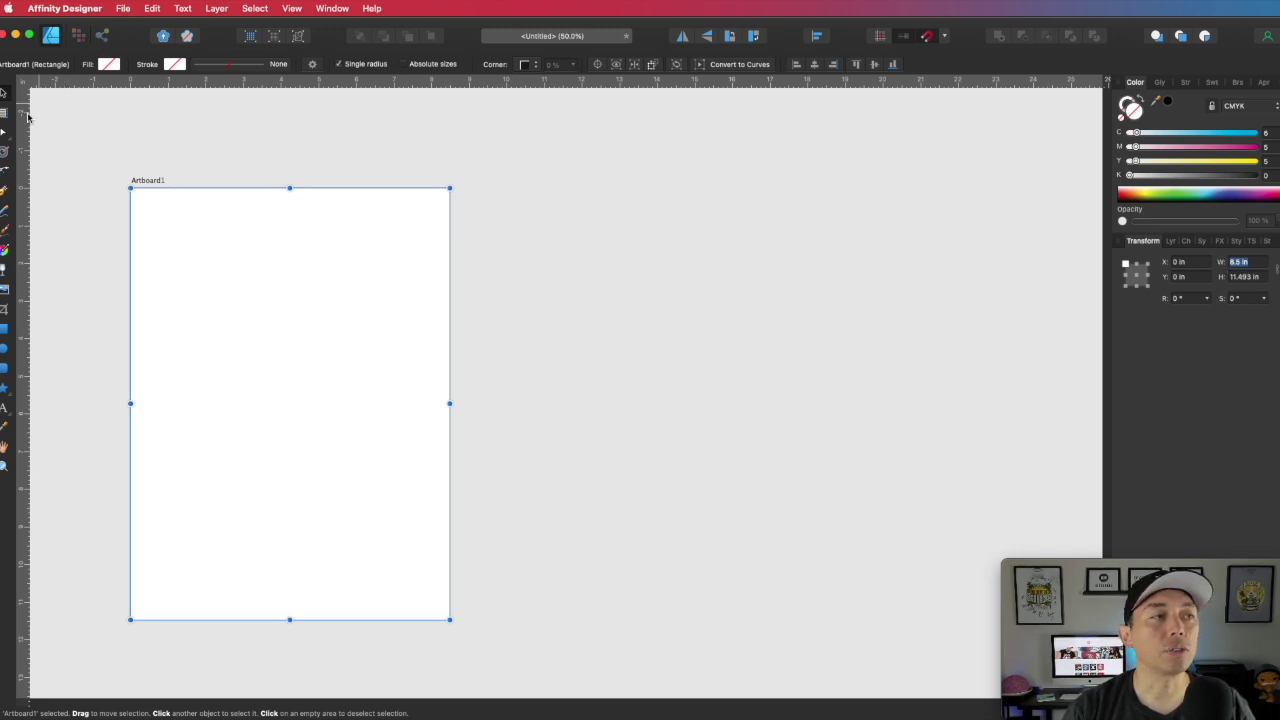
Step: Change the document units to pixels in the document setup
click(122, 9)
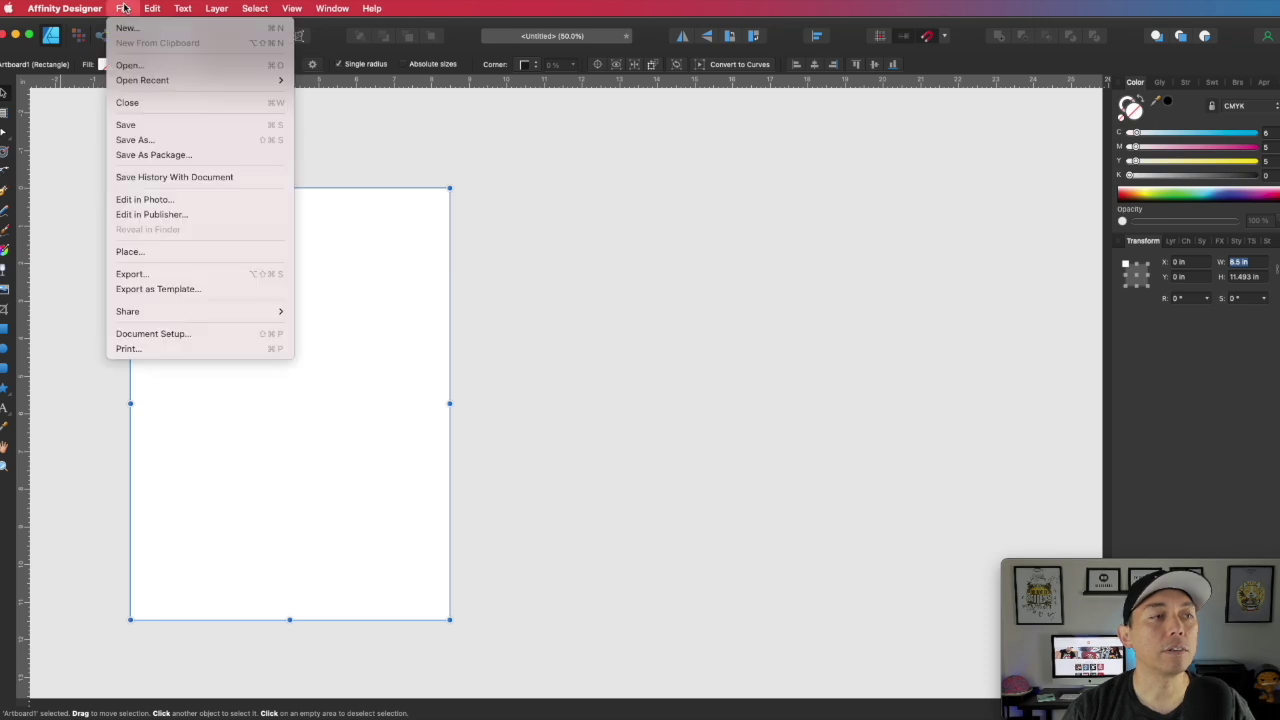
click(168, 333)
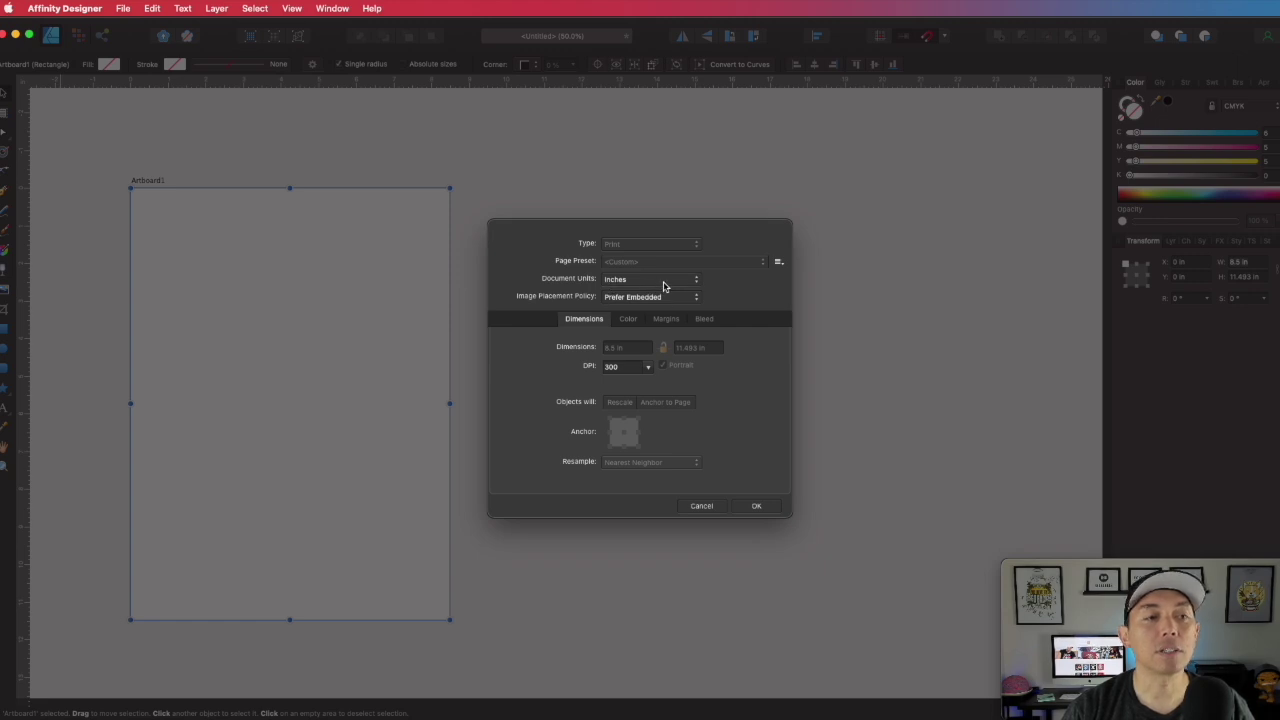
click(663, 284)
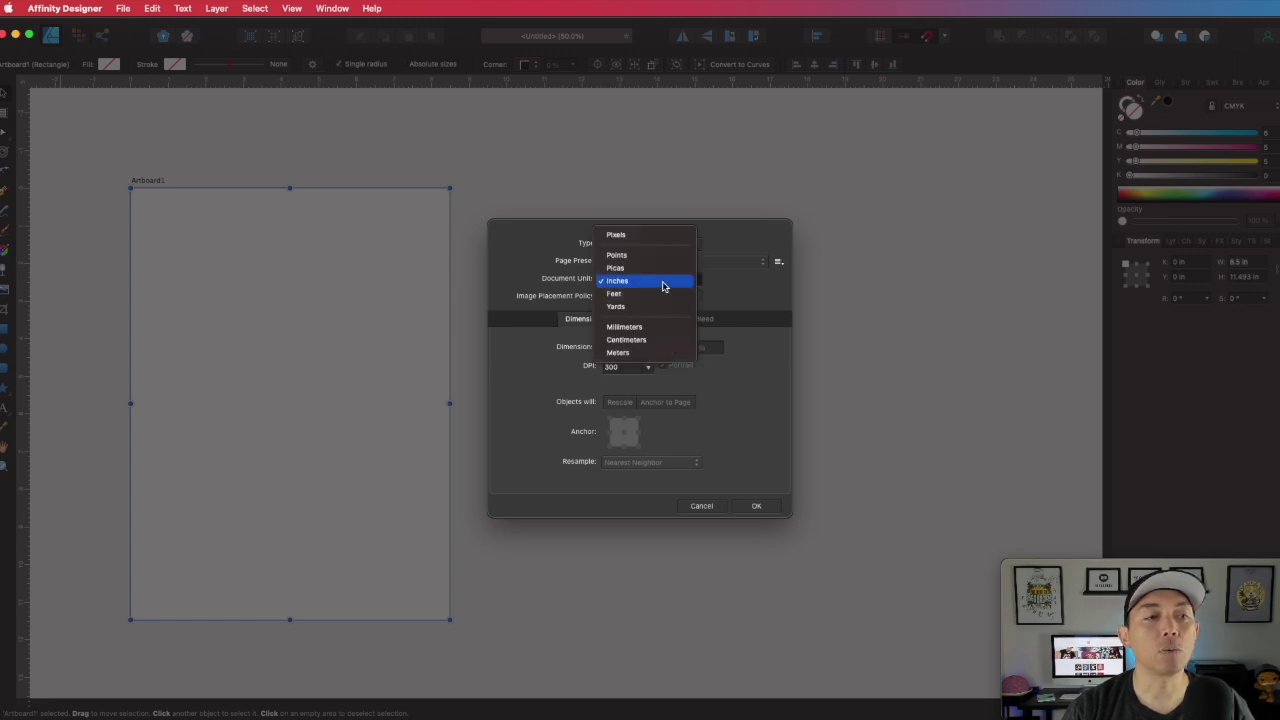
click(638, 236)
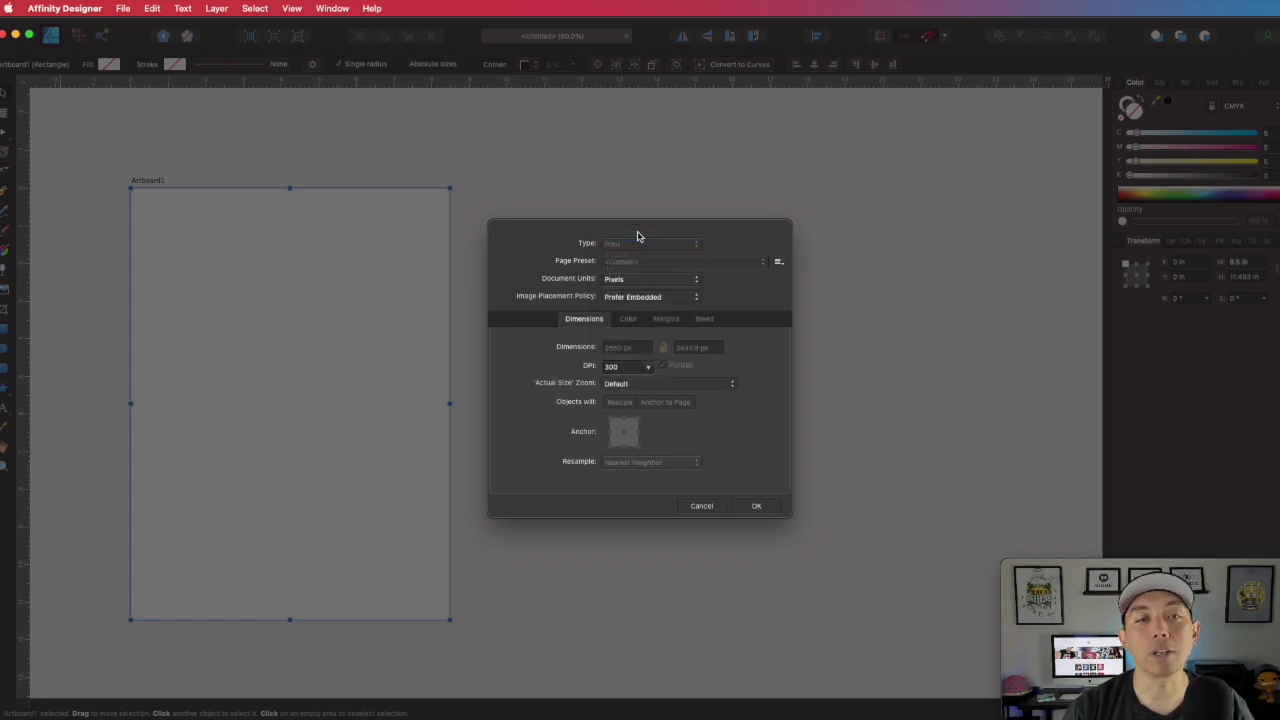
click(752, 506)
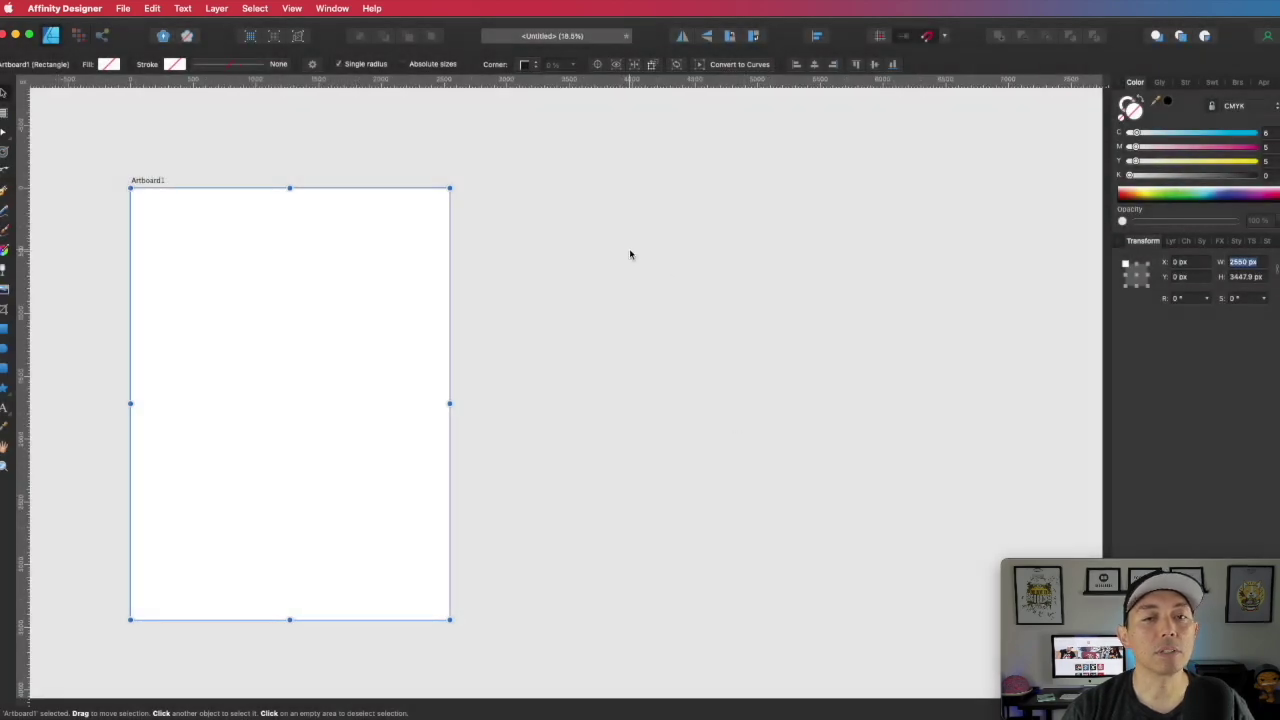
Step: Set the artboard's width to 4500 px and its height to 5400 px
click(1245, 262)
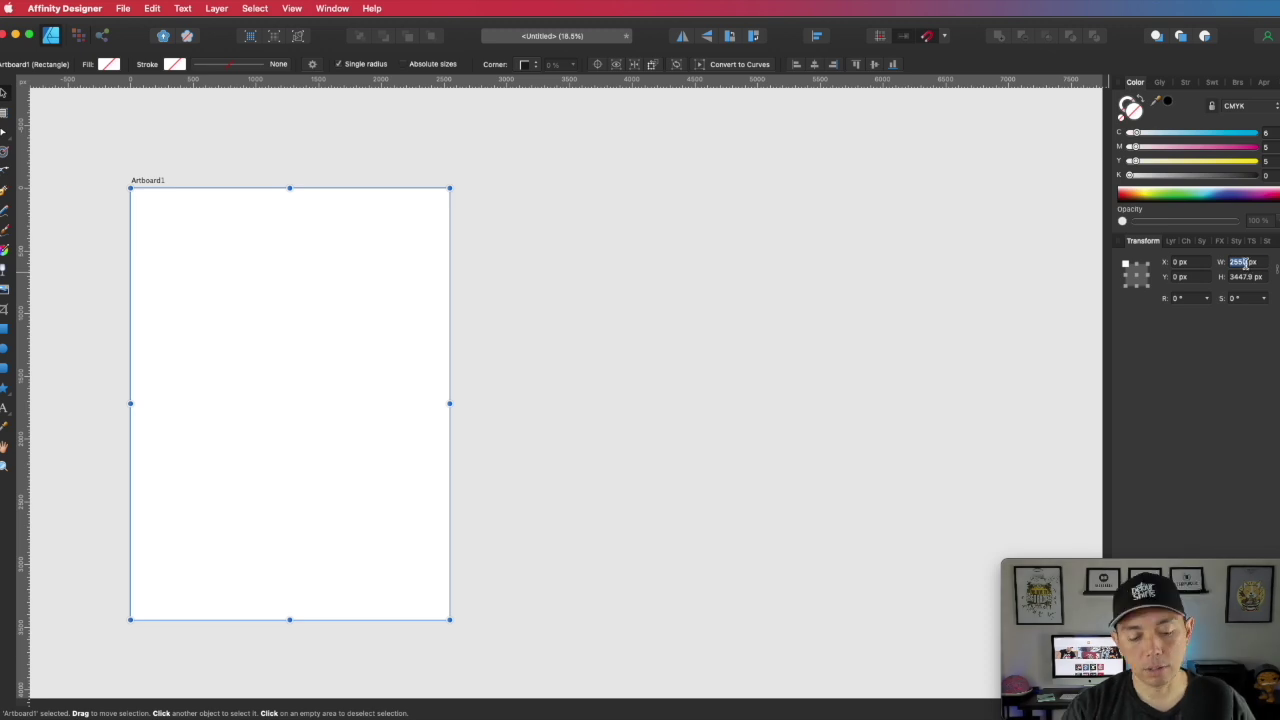
text(5400)
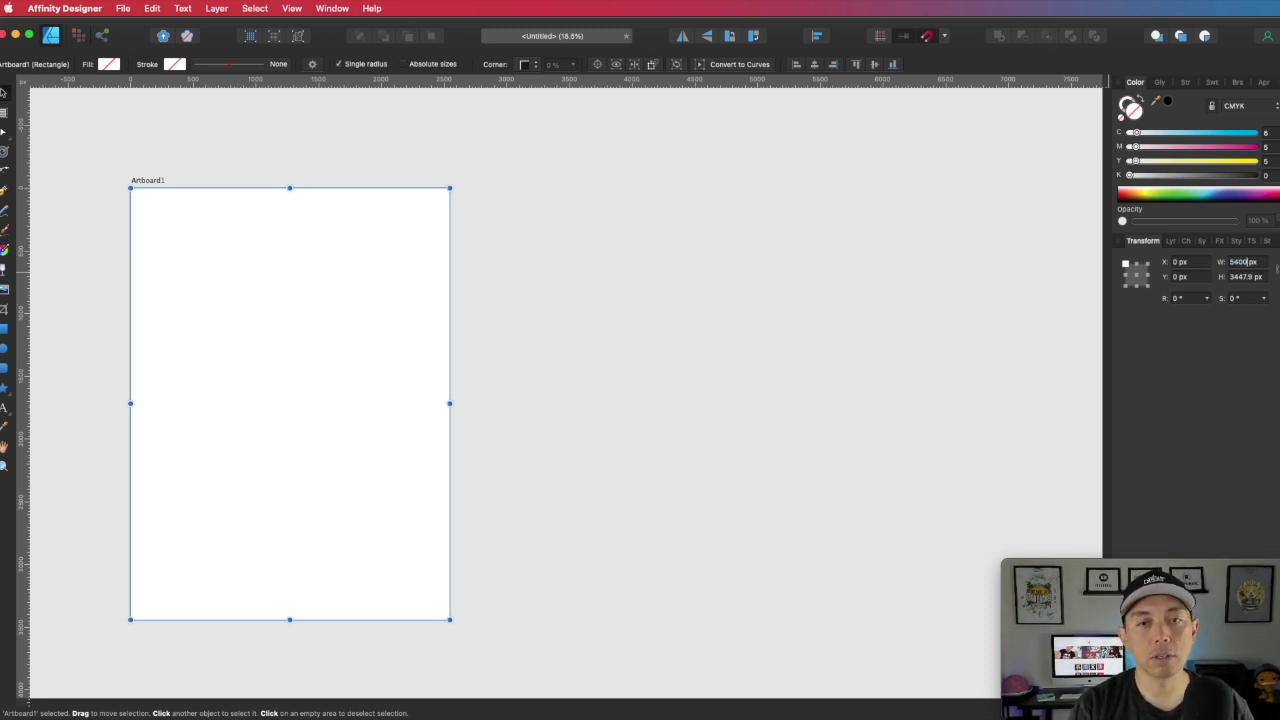
key(BackSpace)
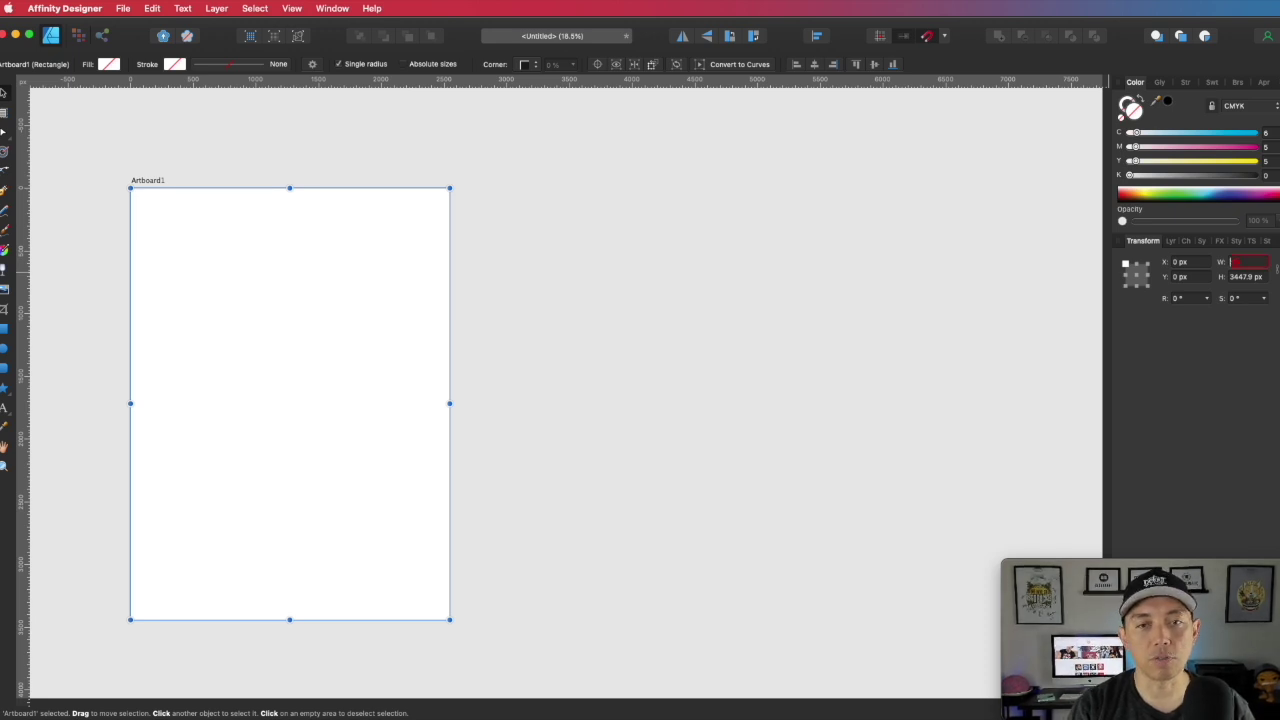
text(4500)
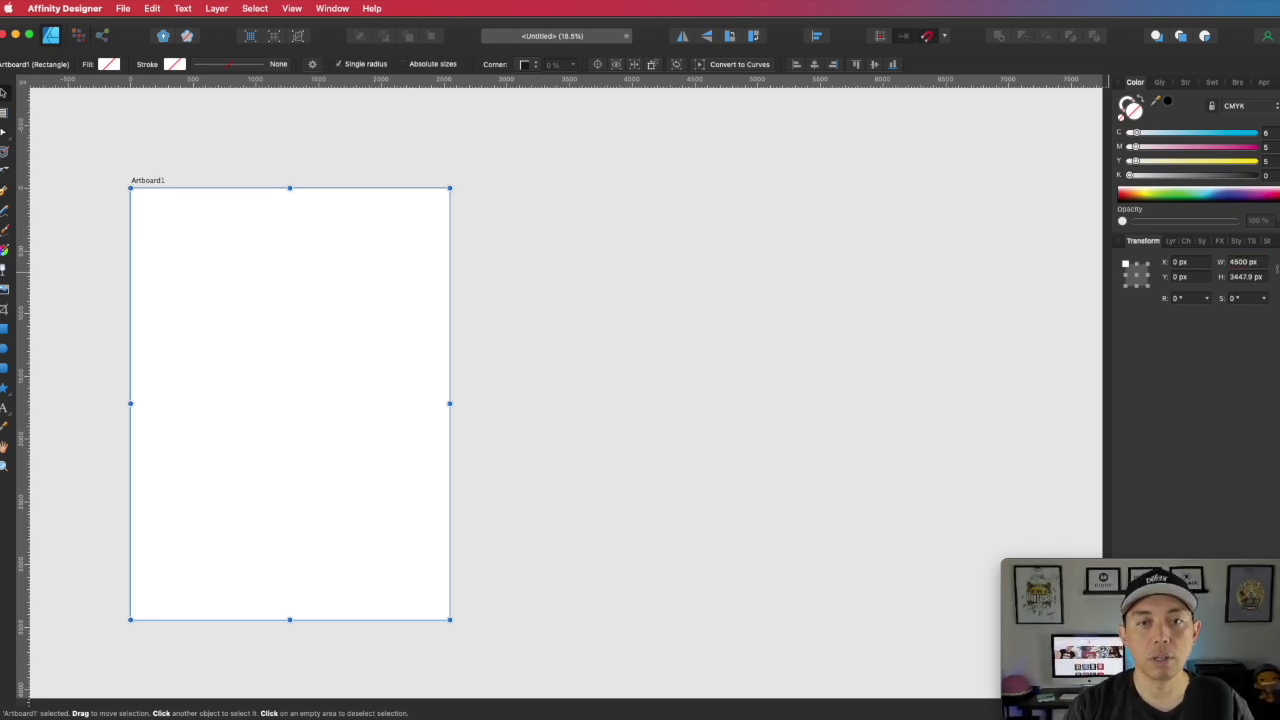
key(Return)
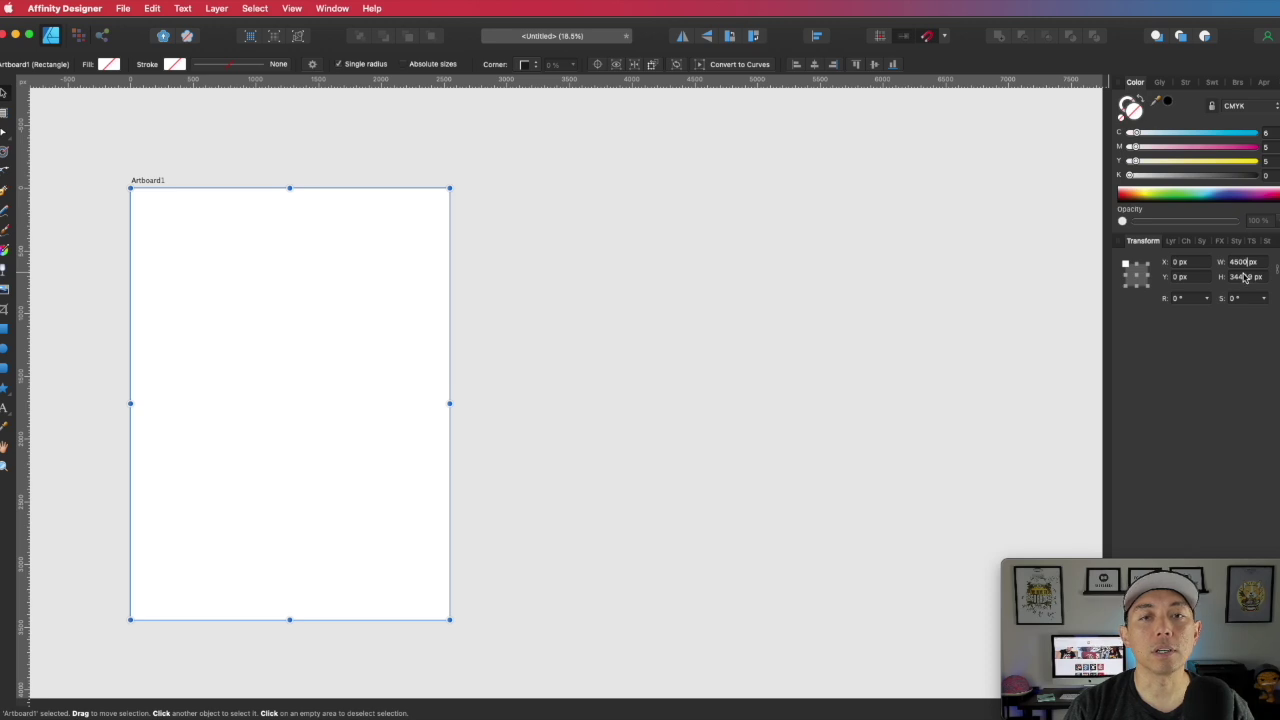
click(1254, 277)
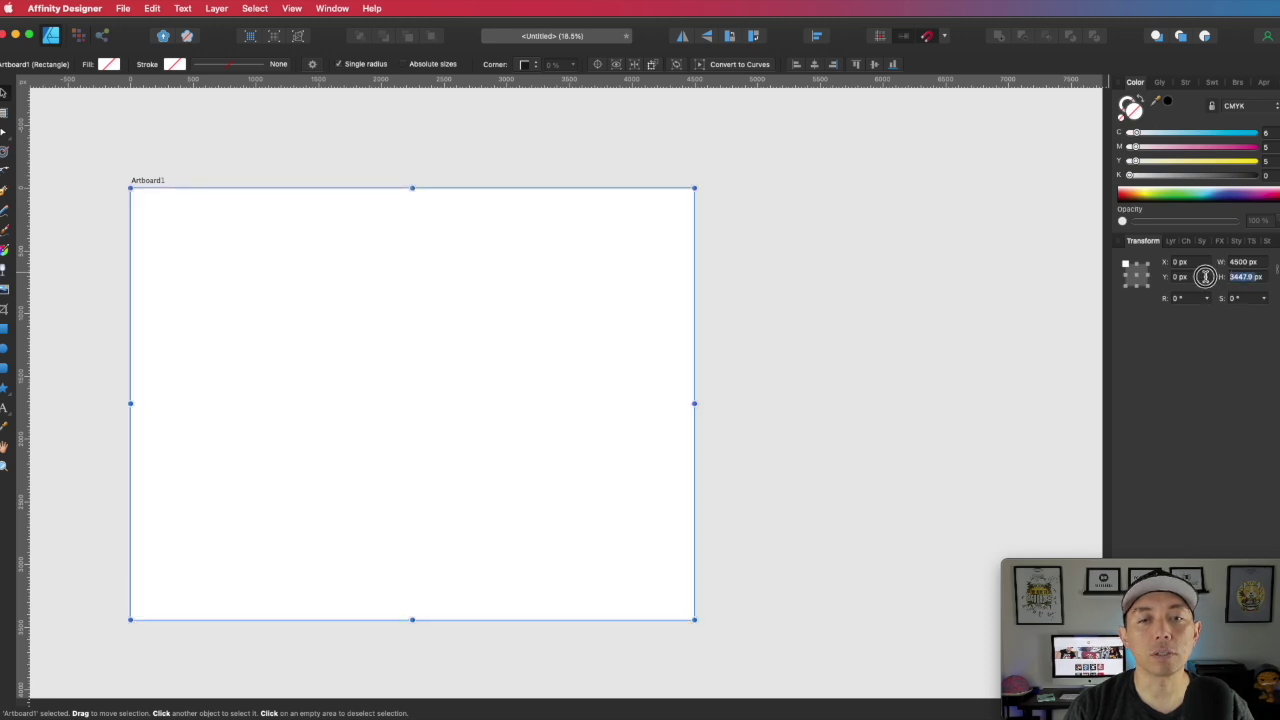
text(54)
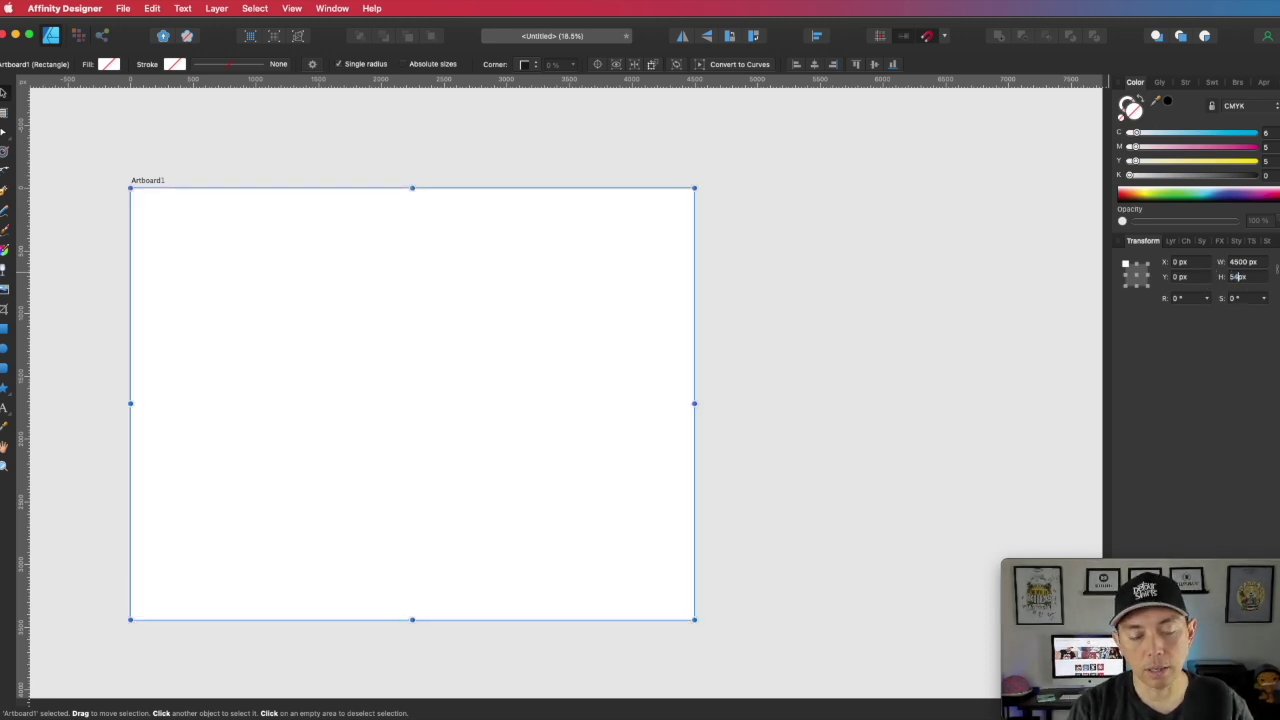
text(00)
key(Return)
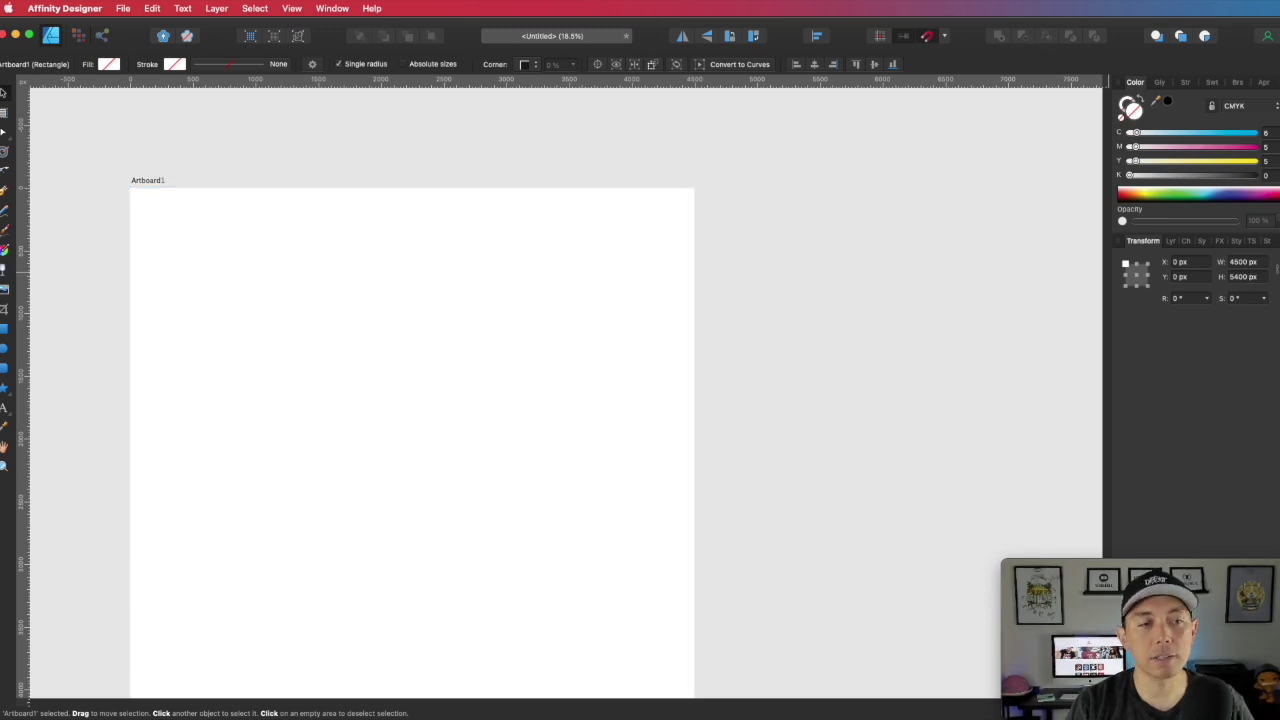
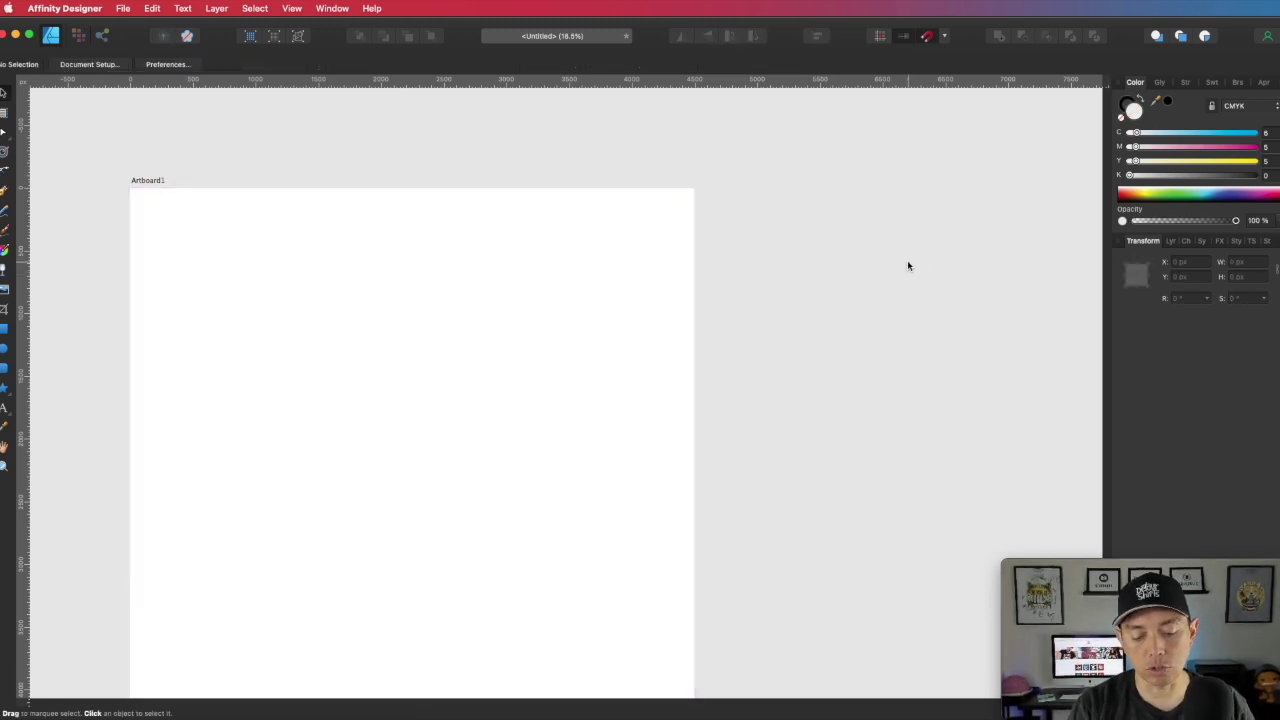
Step: Duplicate the artboard straight to its right, placing the copy at about X 5028 px with a small gap
key(super+minus)
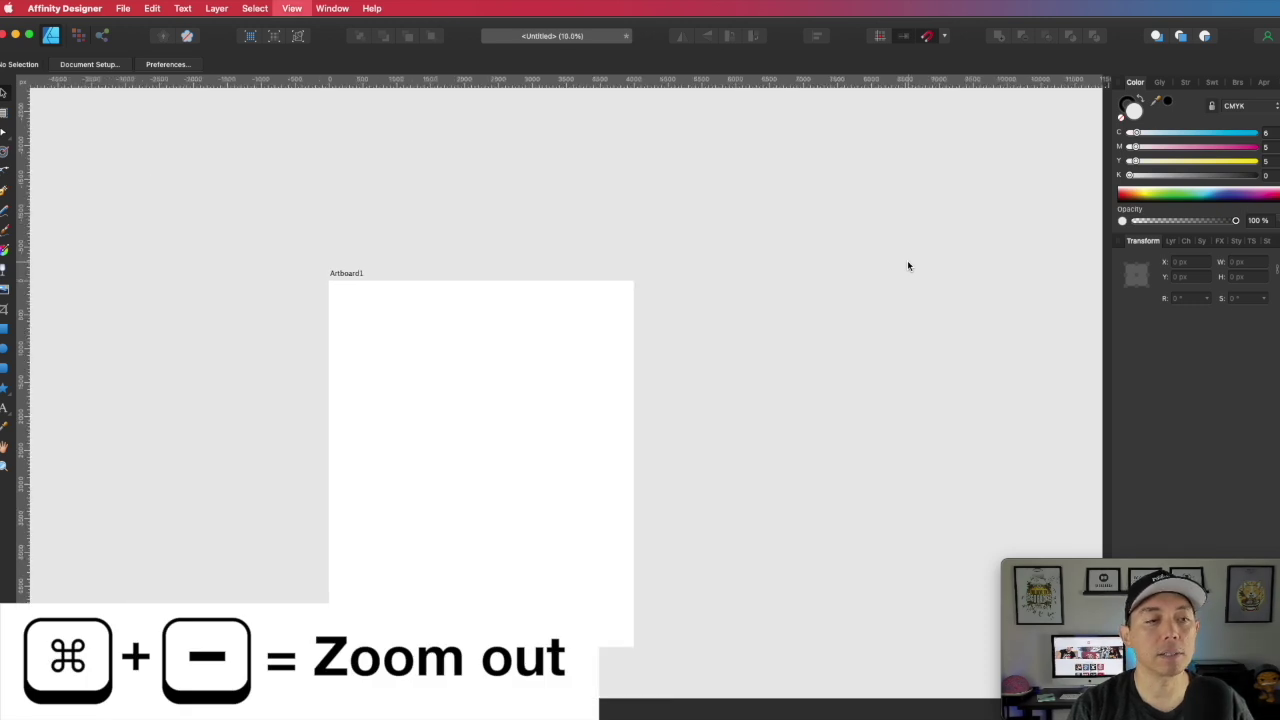
click(359, 274)
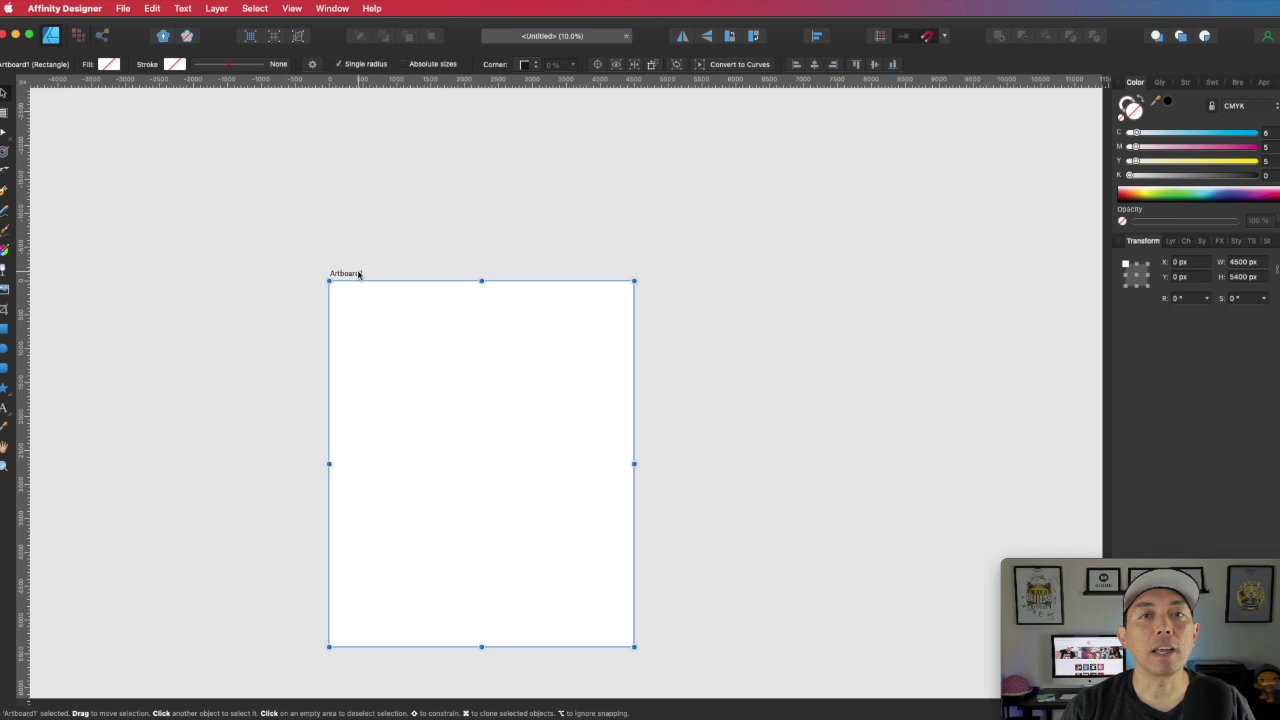
click(795, 346)
drag(808, 349, 597, 240)
click(311, 170)
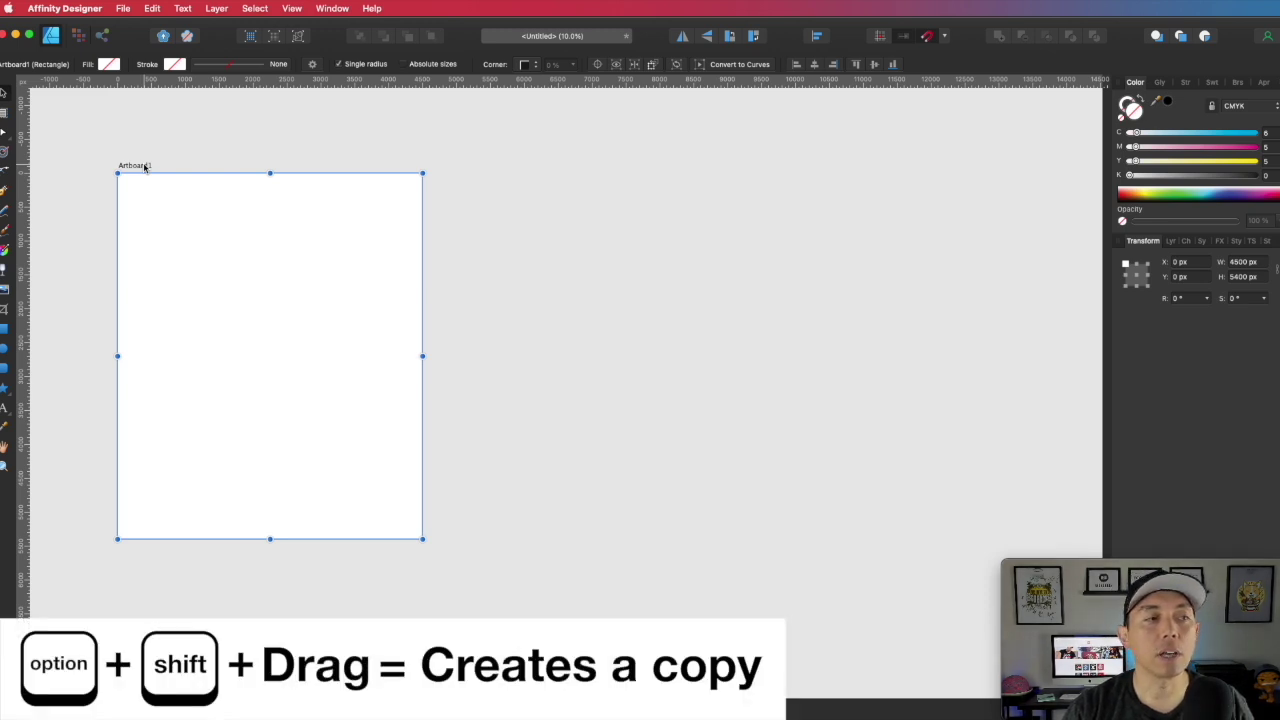
drag(144, 168, 483, 183)
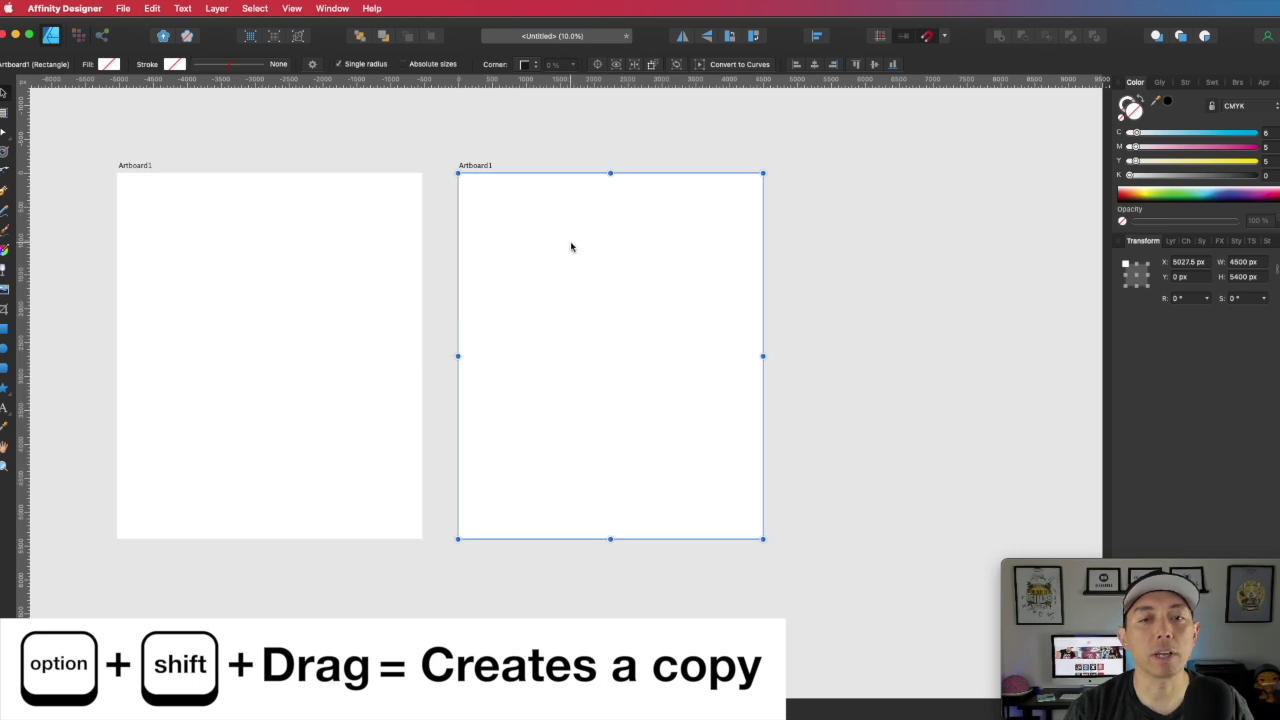
Step: Set the duplicated artboard's height to 4050 px and deselect it
click(1240, 278)
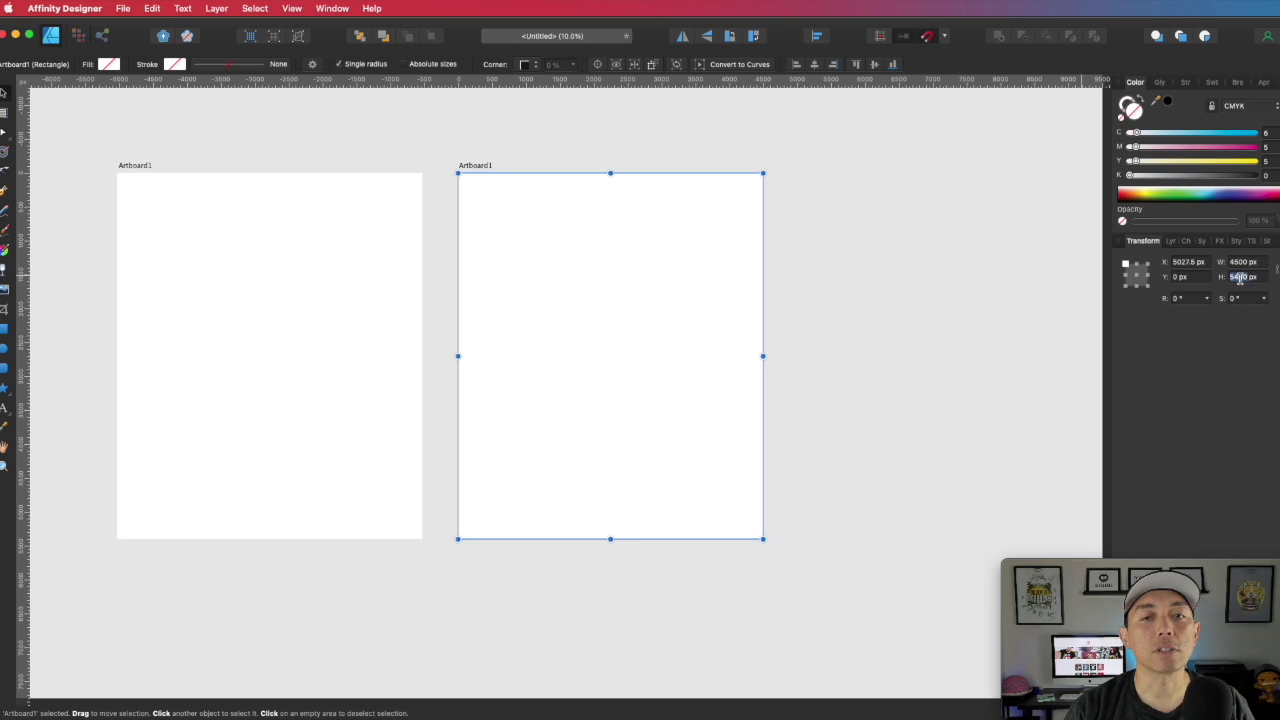
text(4)
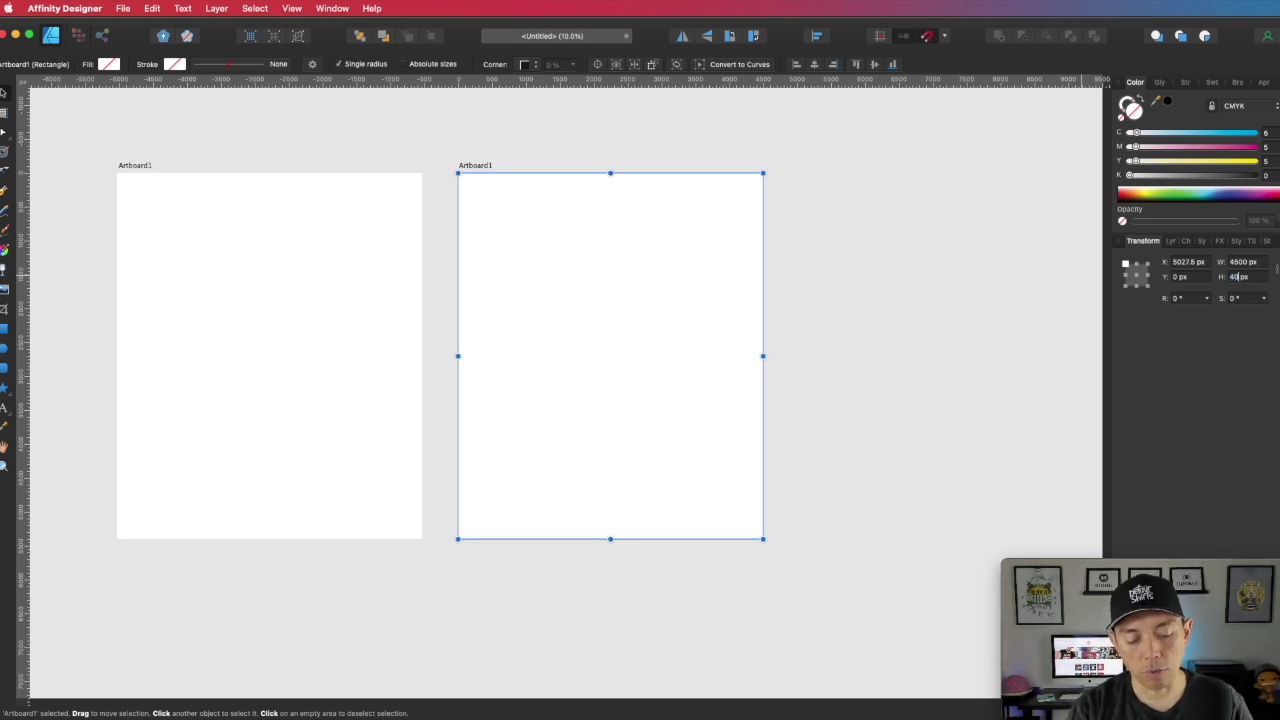
key(Return)
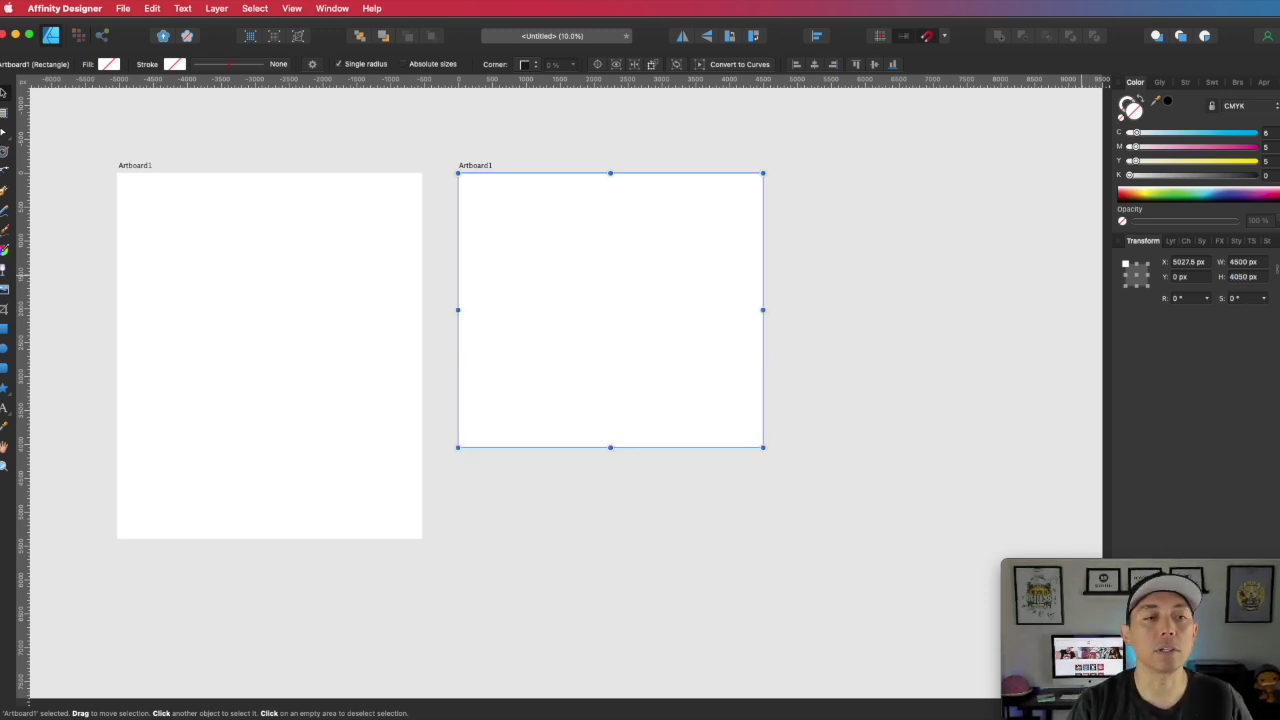
click(806, 216)
Step: Draw a third artboard to the right of the second one, starting at X 9900 px and about 4050 px high
scroll(806, 216, right, 2)
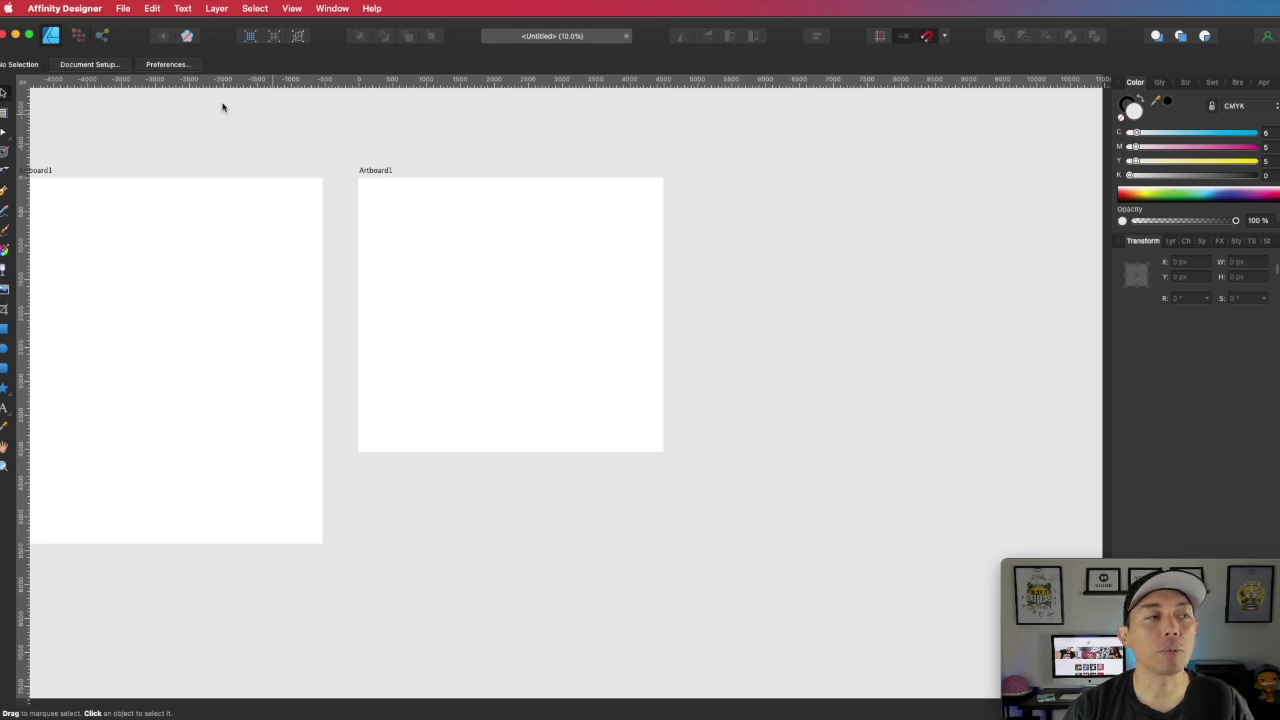
click(5, 113)
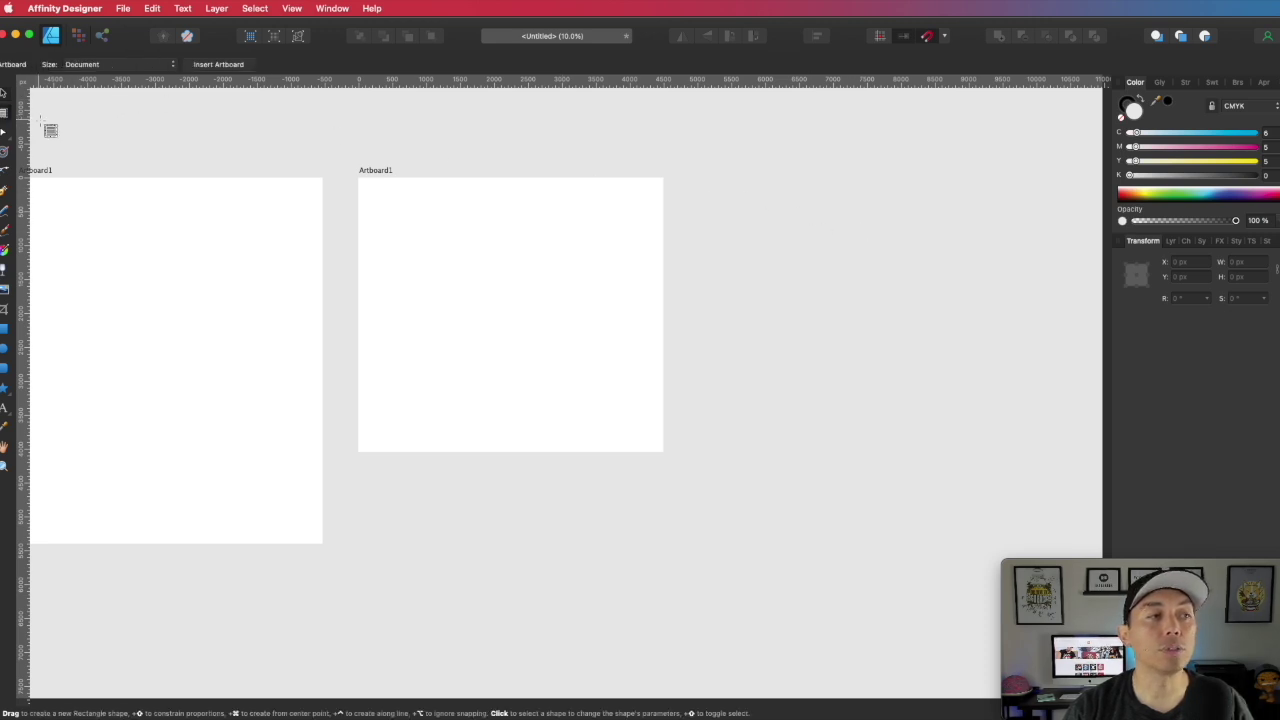
drag(688, 178, 999, 452)
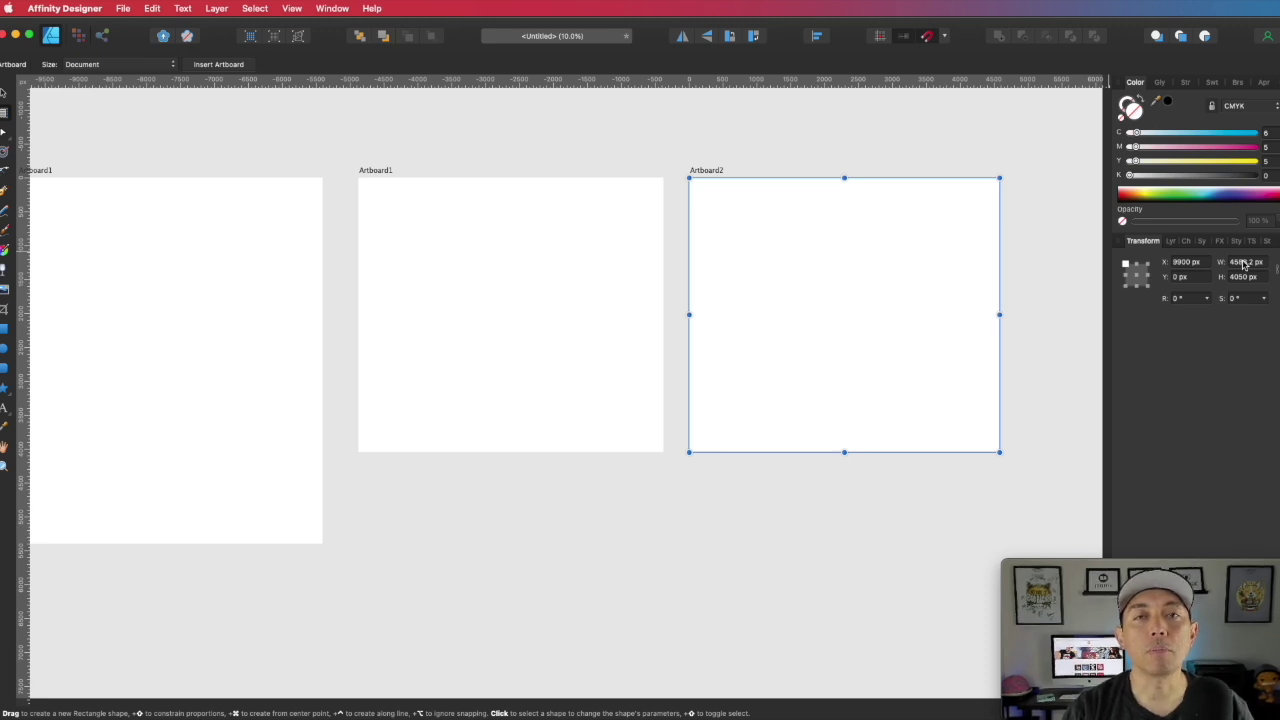
Step: Show the document's layers and select the original 5400 px high artboard in the layer list
click(1171, 241)
click(4, 93)
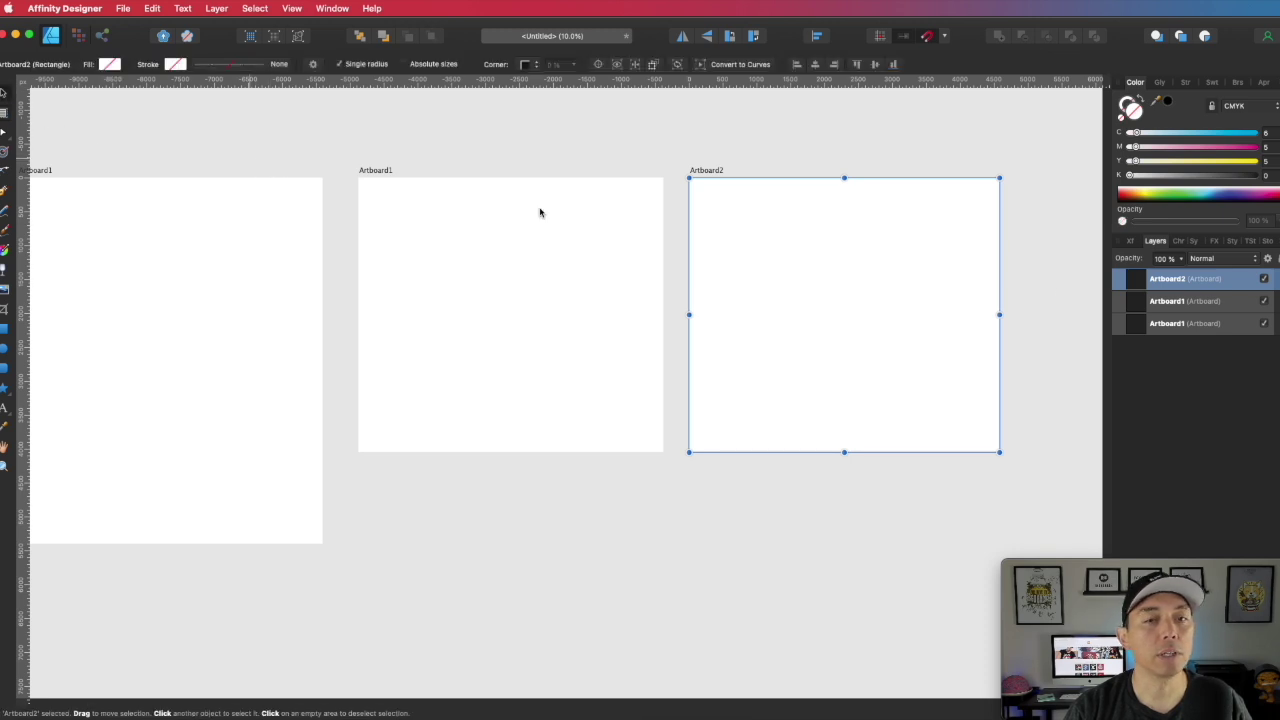
click(1178, 324)
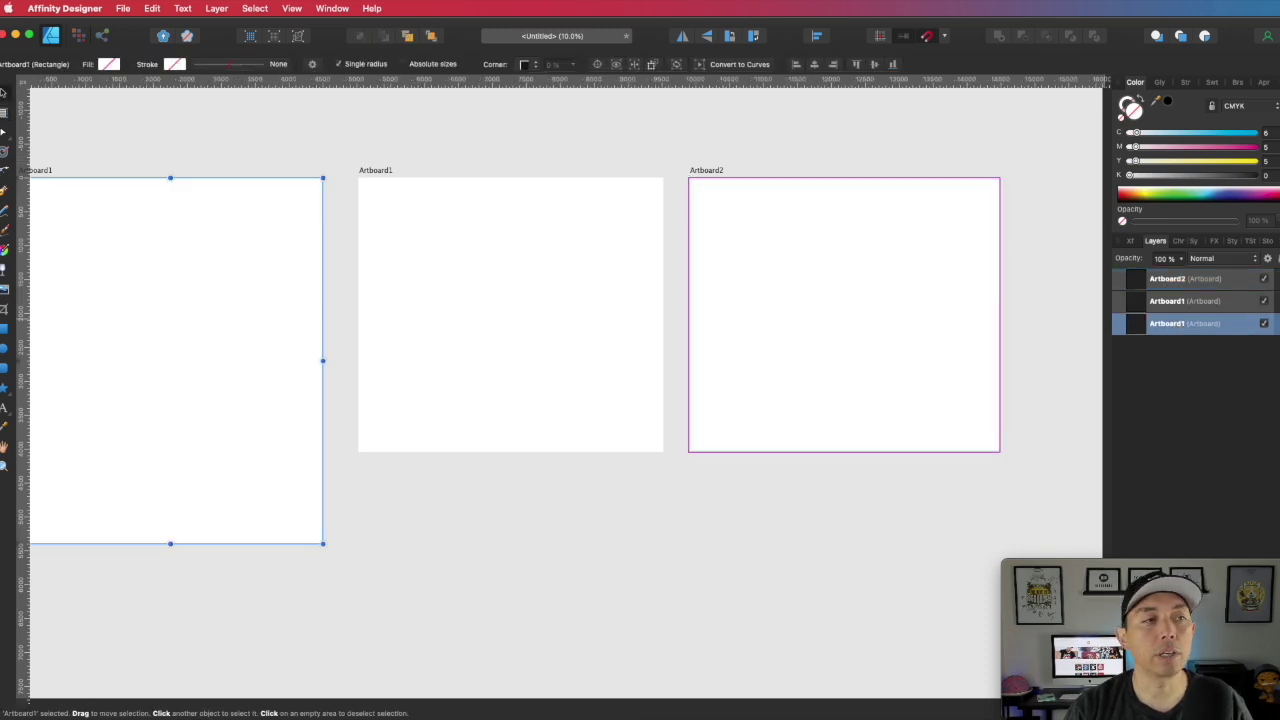
Step: Rename the original 5400 px high artboard, lowest in the layer list, as "Tshirt size"
double_click(1176, 324)
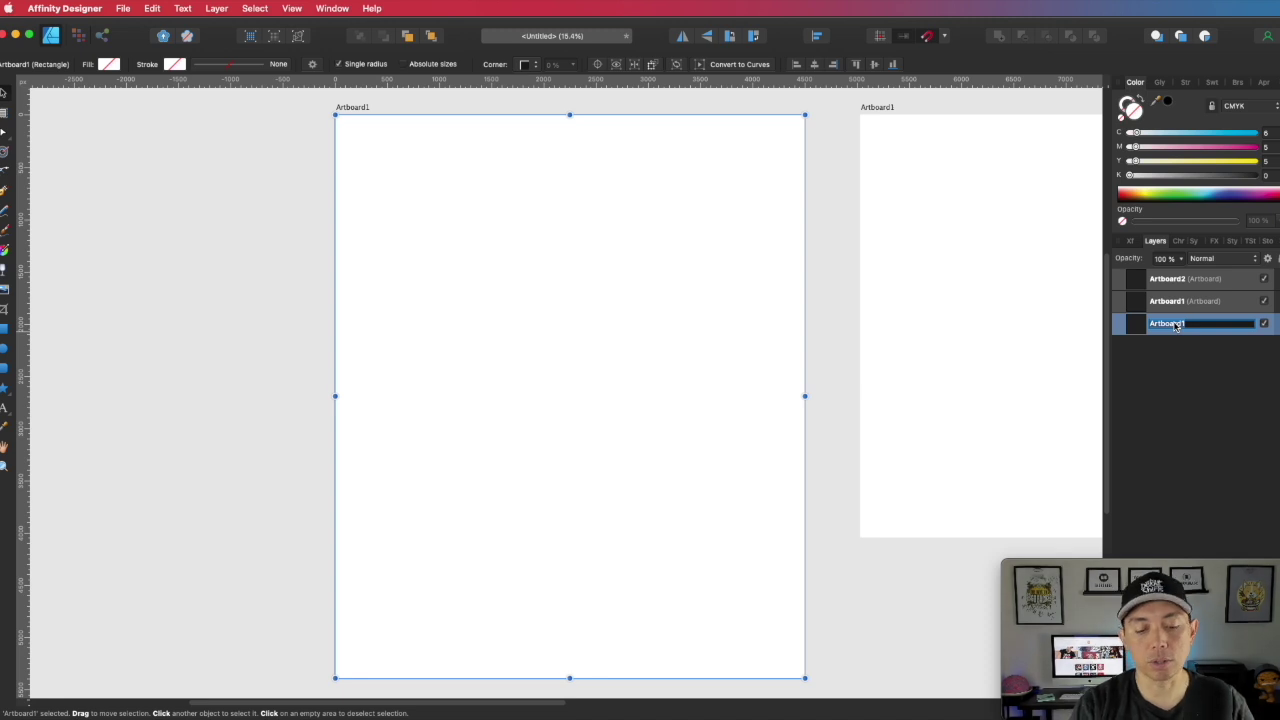
text(1)
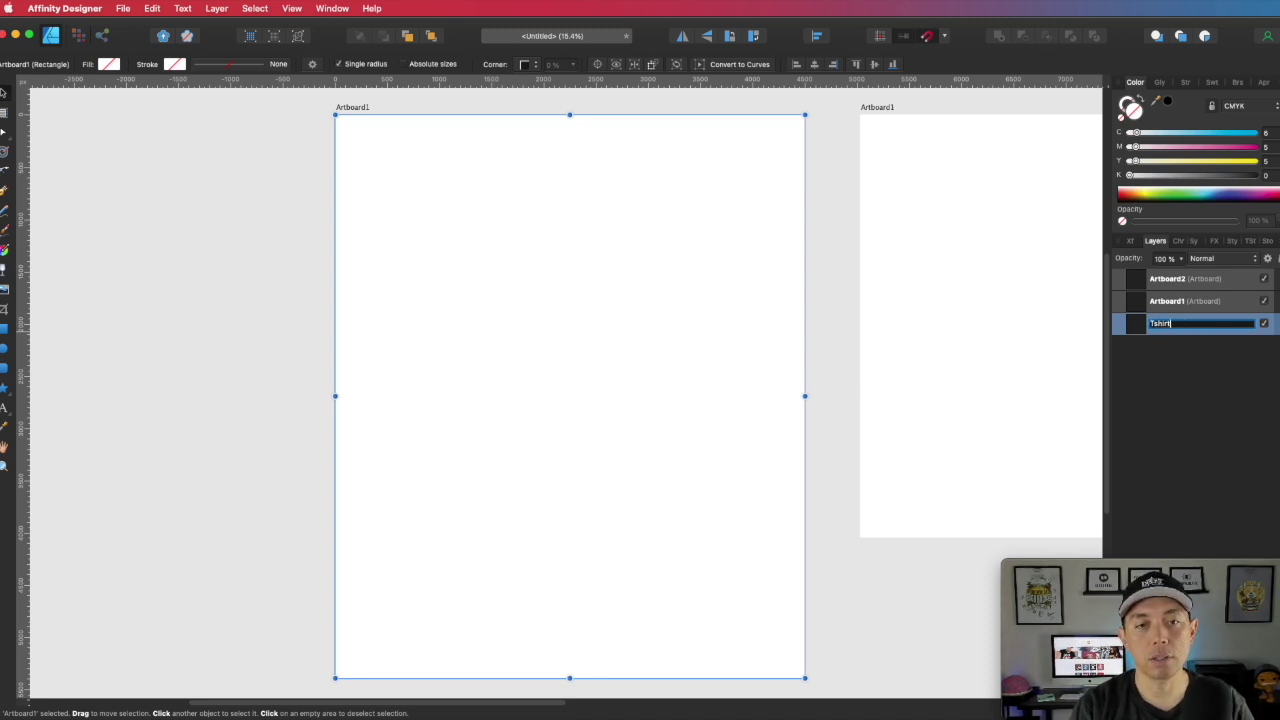
text(shirt size)
key(Return)
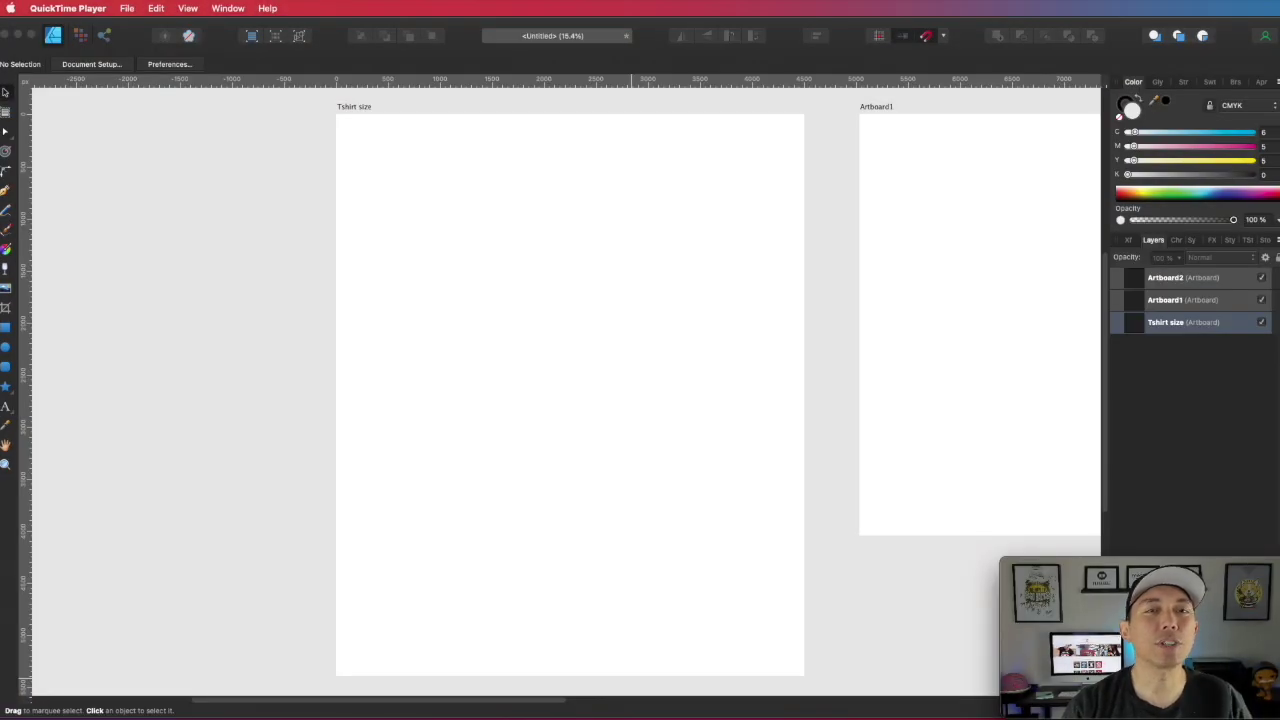
Step: Add the art text "font" to the upper part of the Tshirt size artboard and enlarge it to about 283.2 pt
click(6, 408)
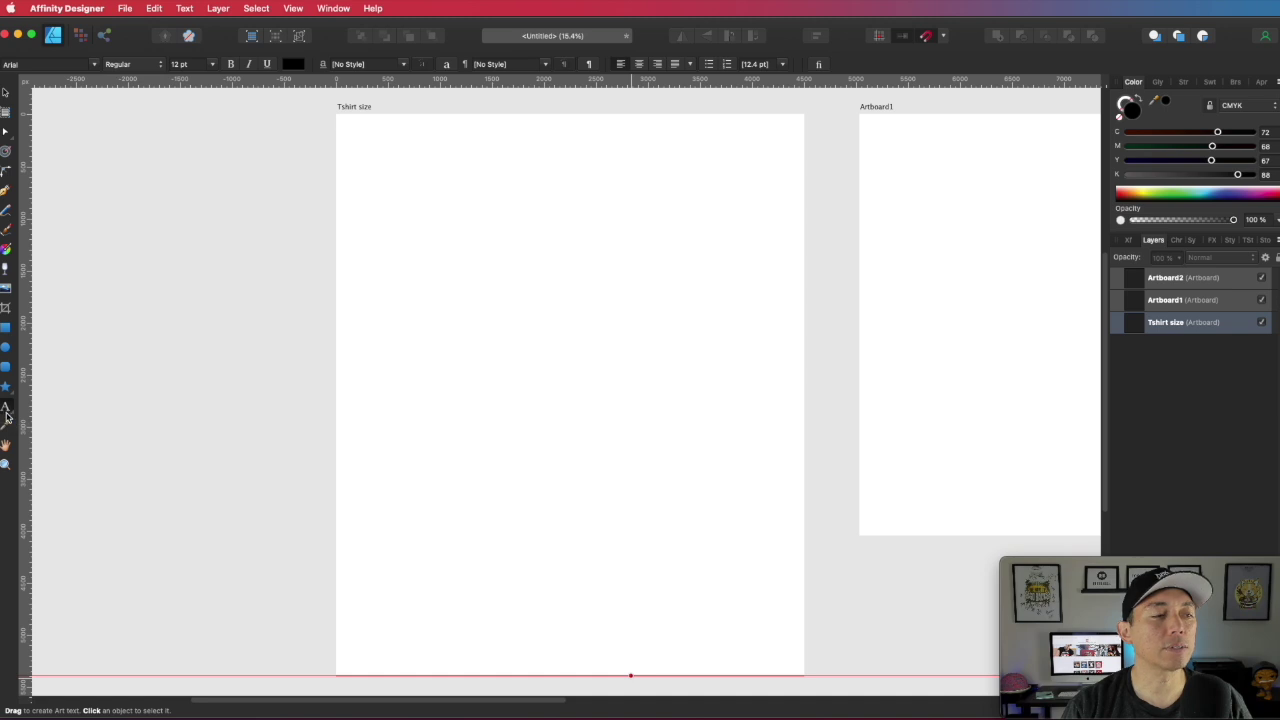
click(459, 249)
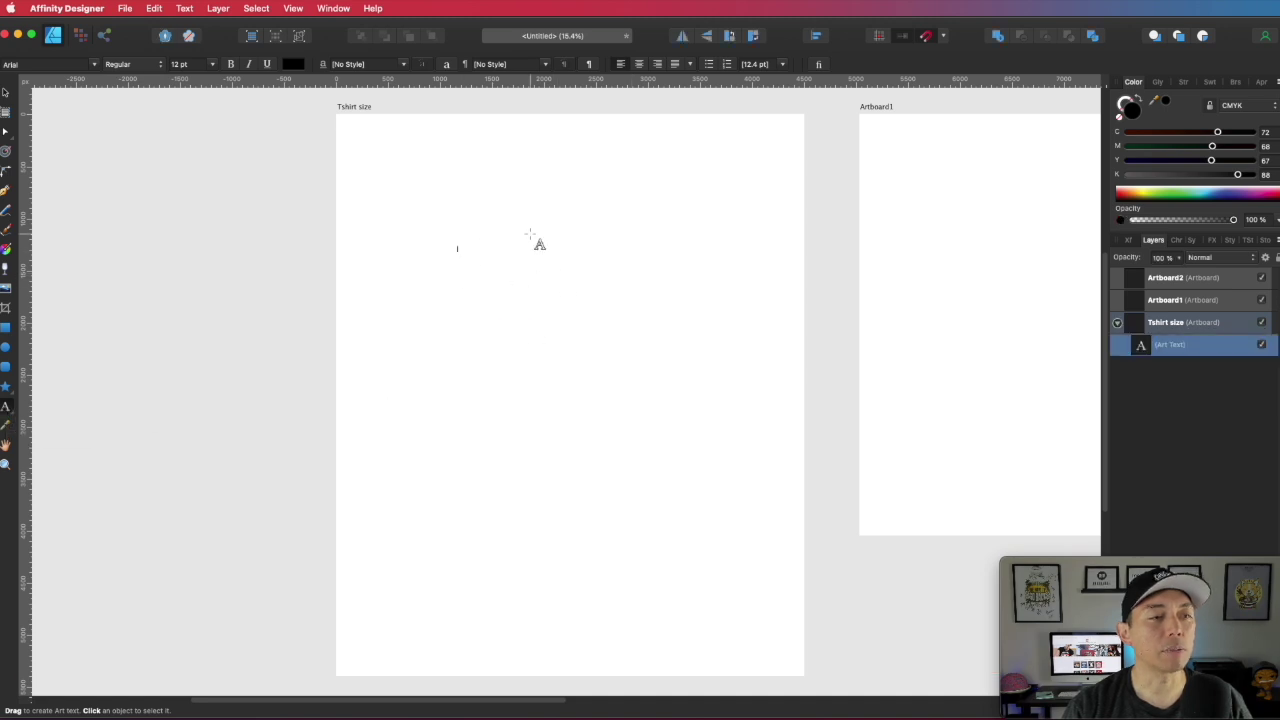
text(font)
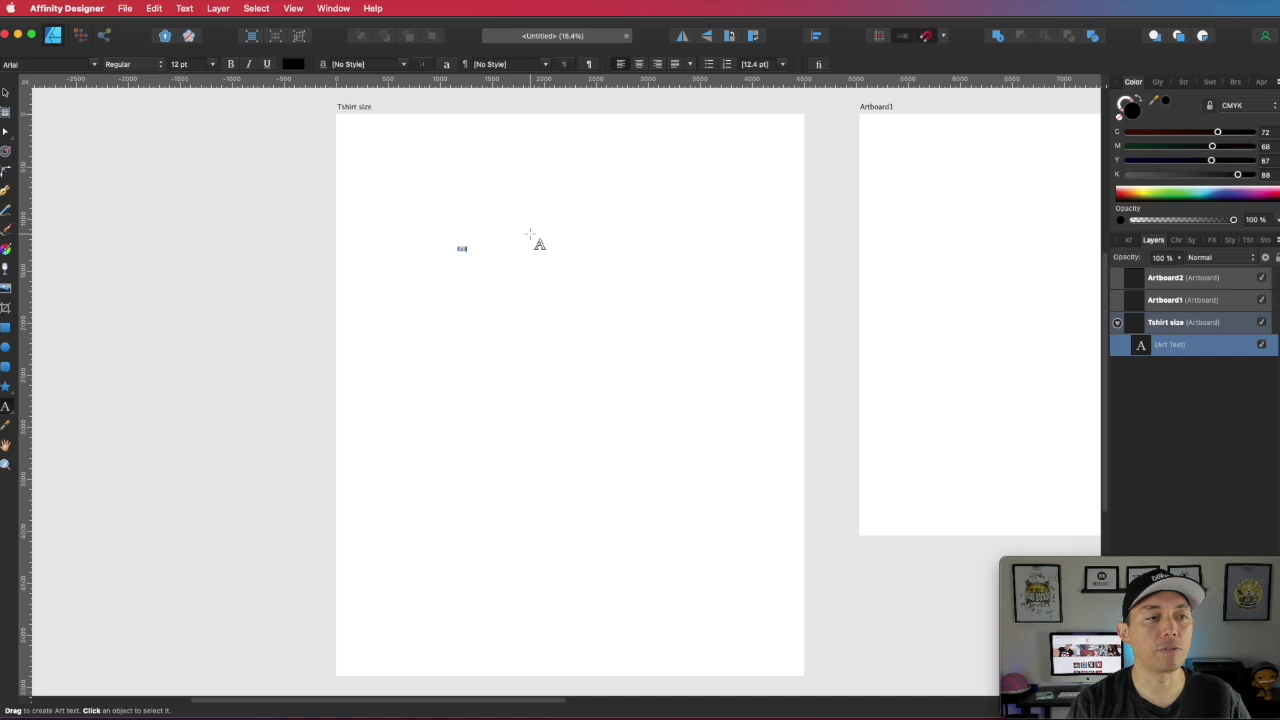
key(Escape)
click(6, 93)
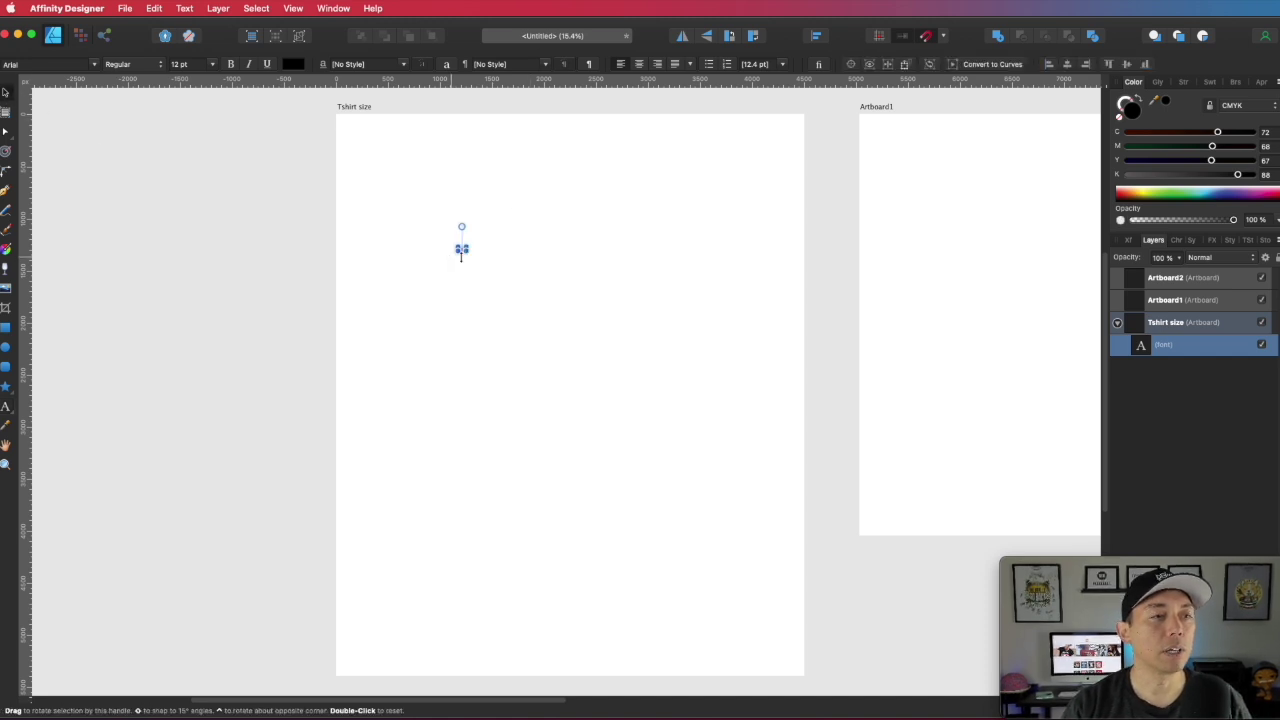
drag(461, 248, 652, 328)
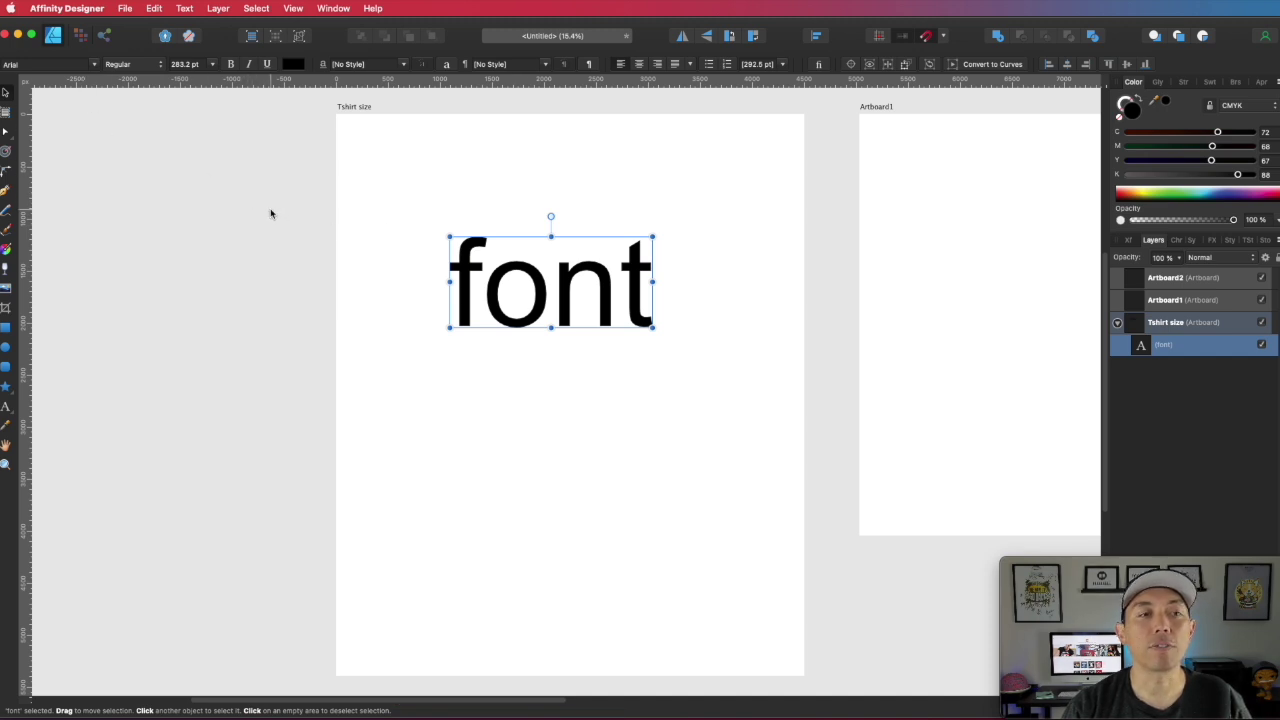
Step: Browse the full list of installed fonts, down to the Noto Sans families and back up, with the text selected
click(93, 66)
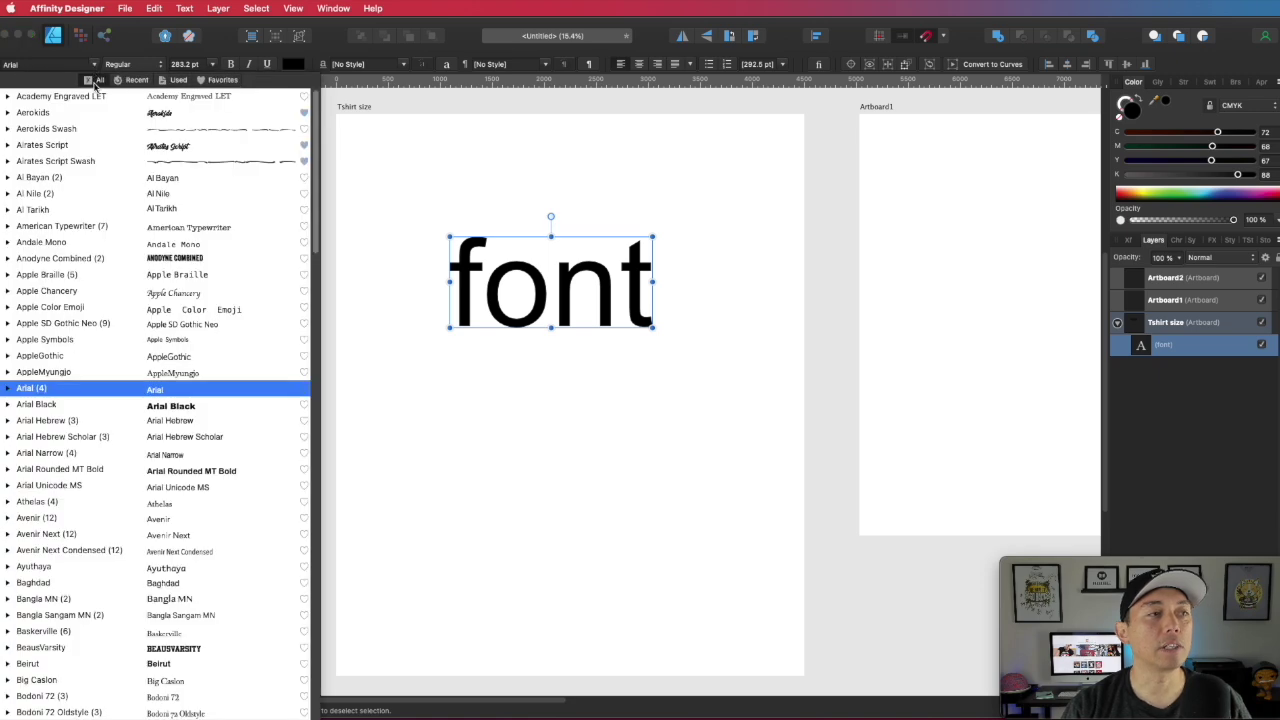
scroll(190, 203, down, 5)
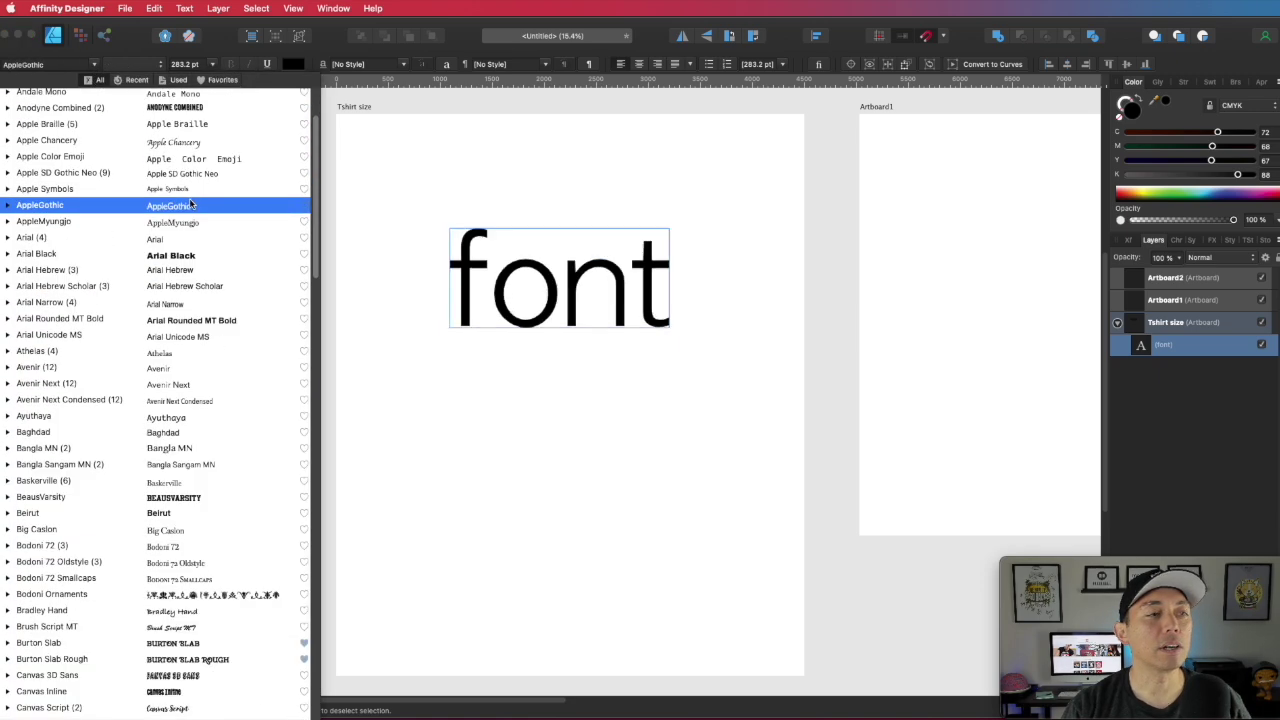
scroll(190, 203, down, 15)
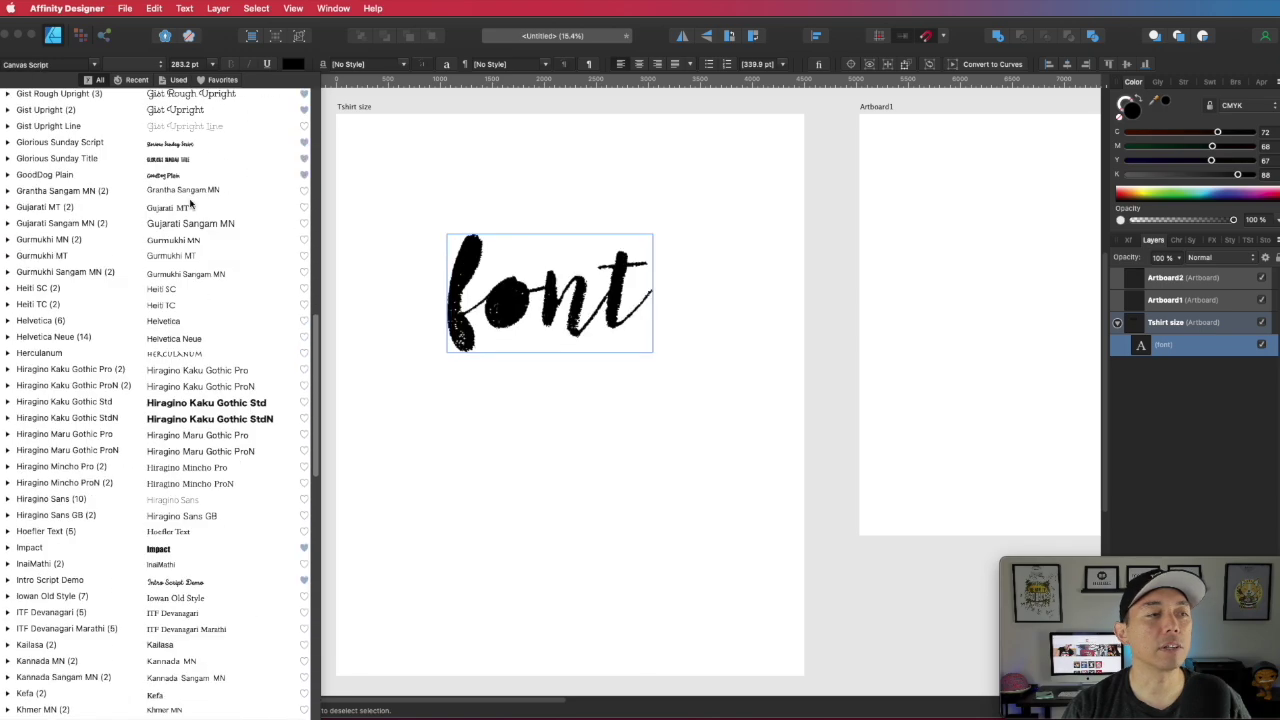
scroll(190, 203, down, 3)
scroll(190, 203, down, 10)
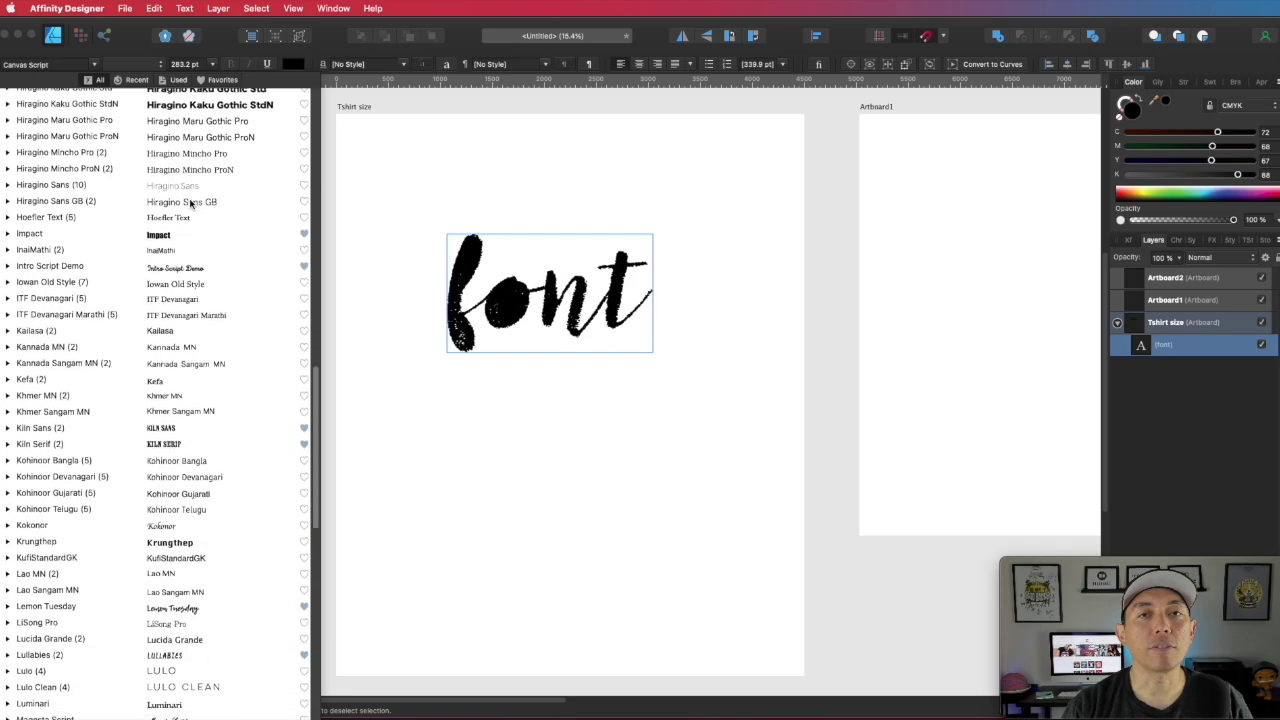
scroll(190, 203, down, 20)
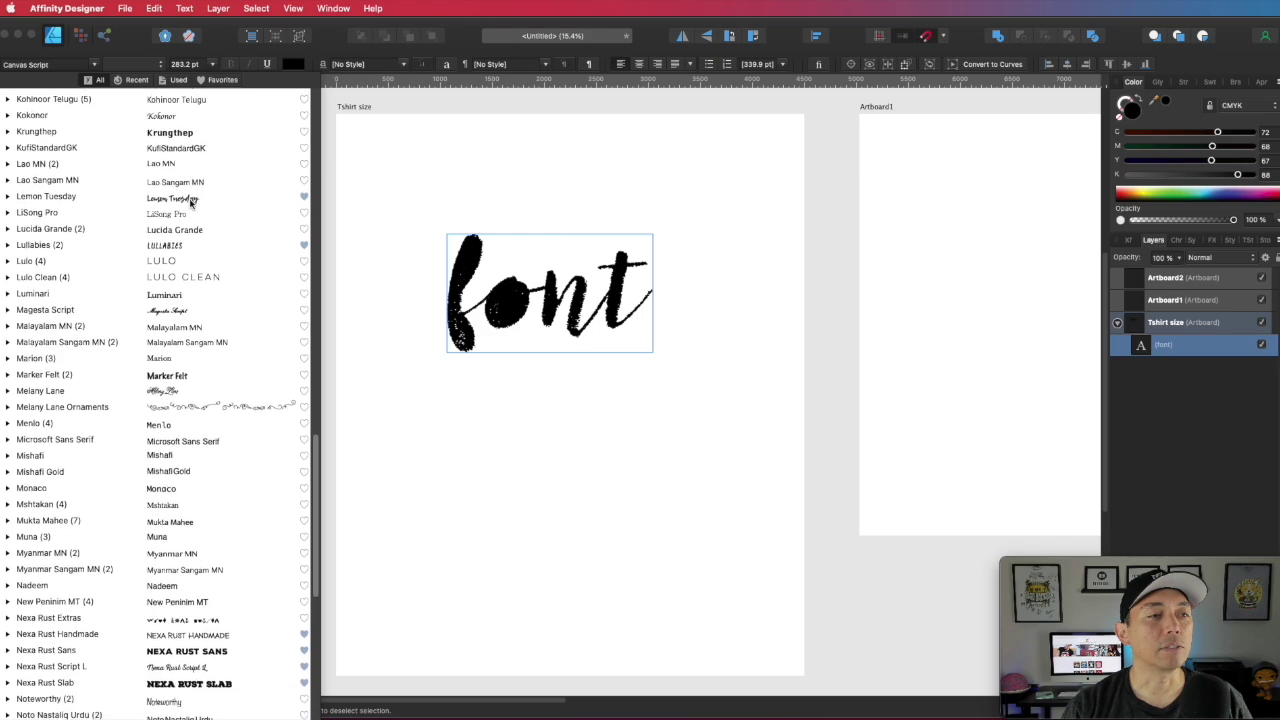
scroll(190, 203, down, 12)
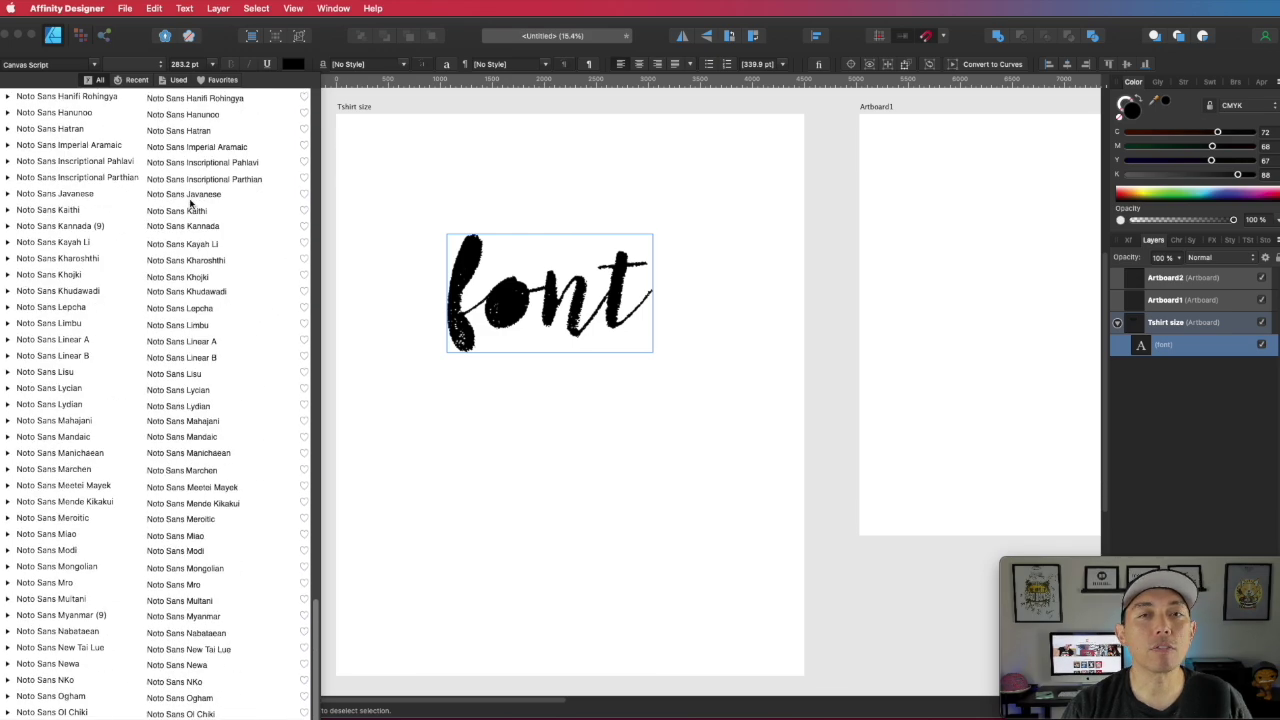
scroll(190, 203, up, 20)
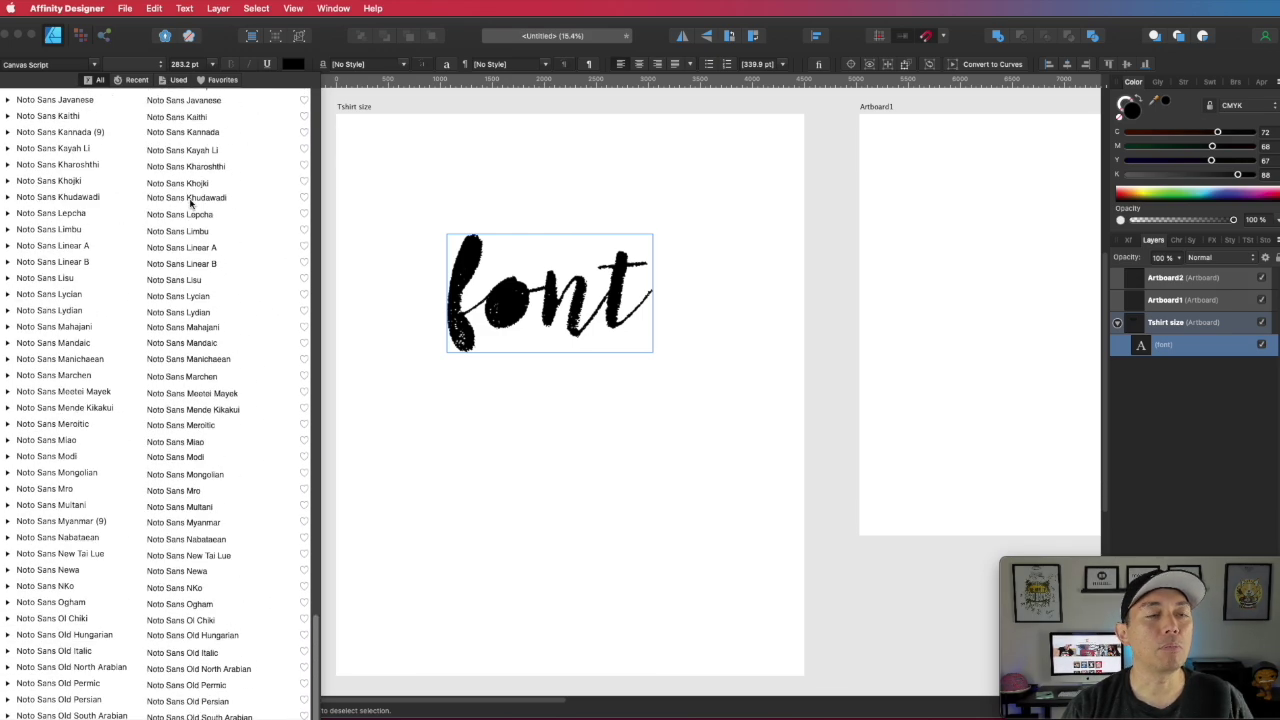
scroll(190, 203, up, 20)
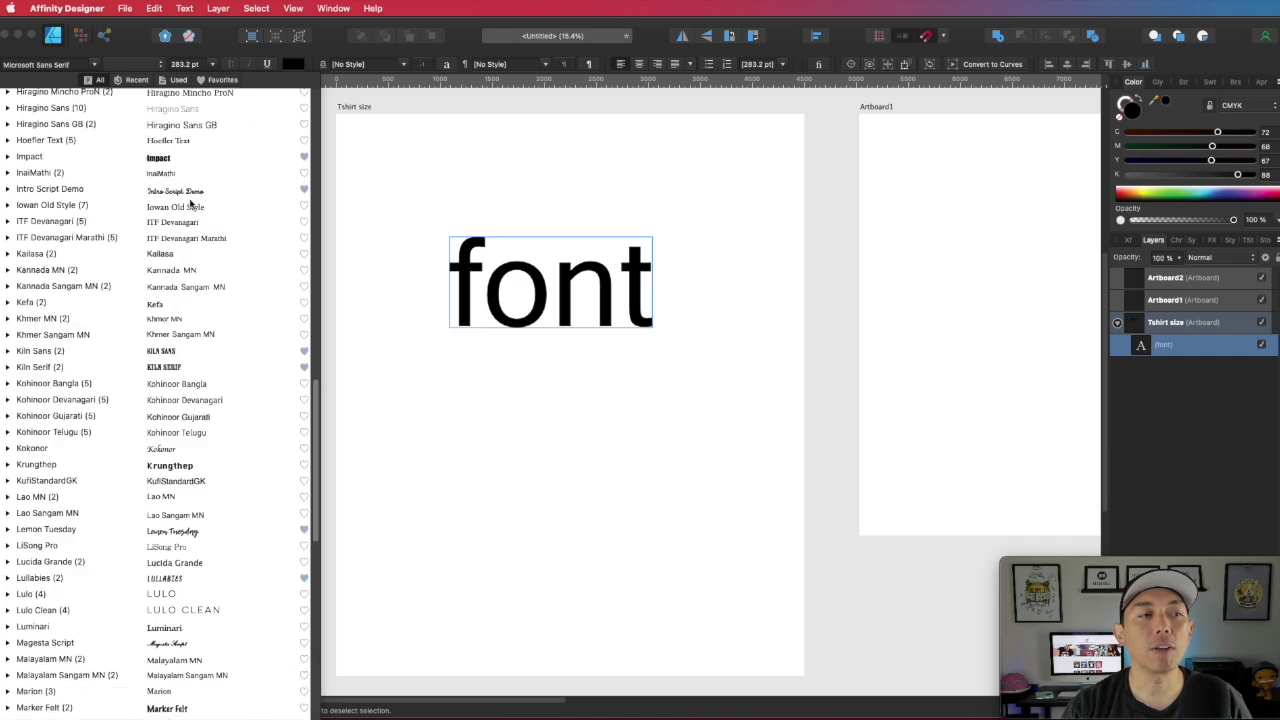
scroll(190, 203, up, 20)
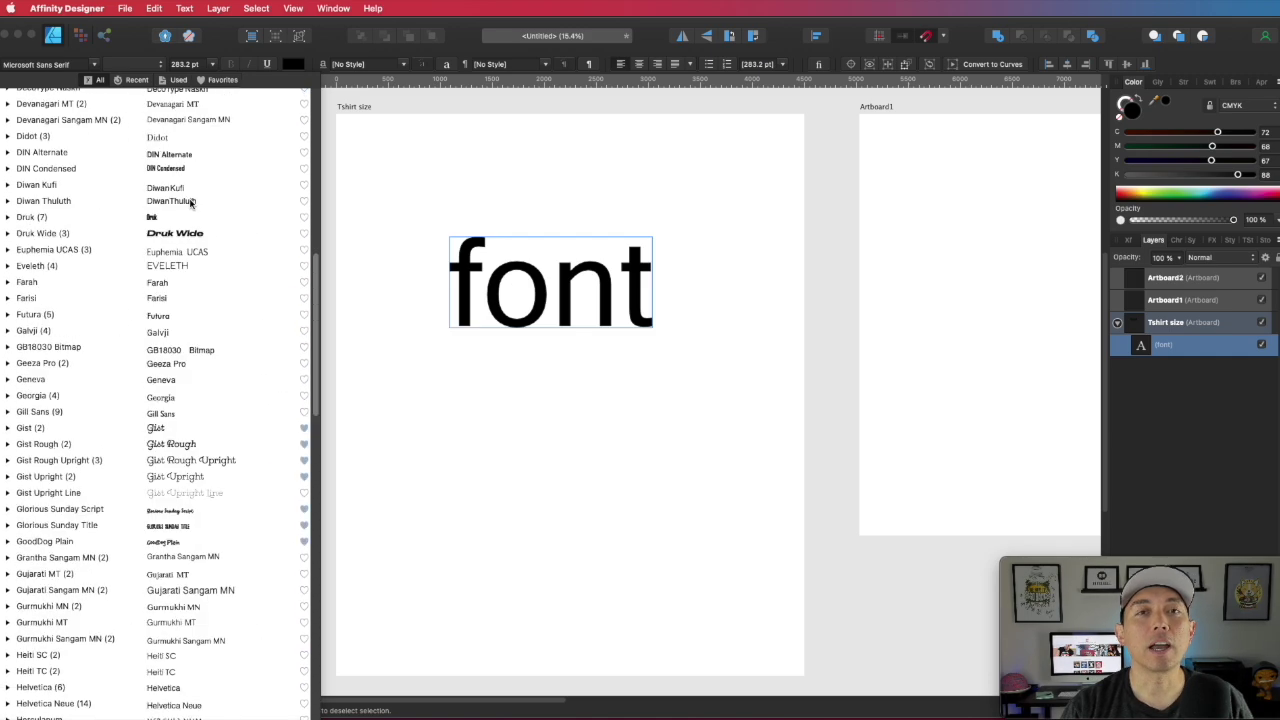
scroll(190, 203, up, 10)
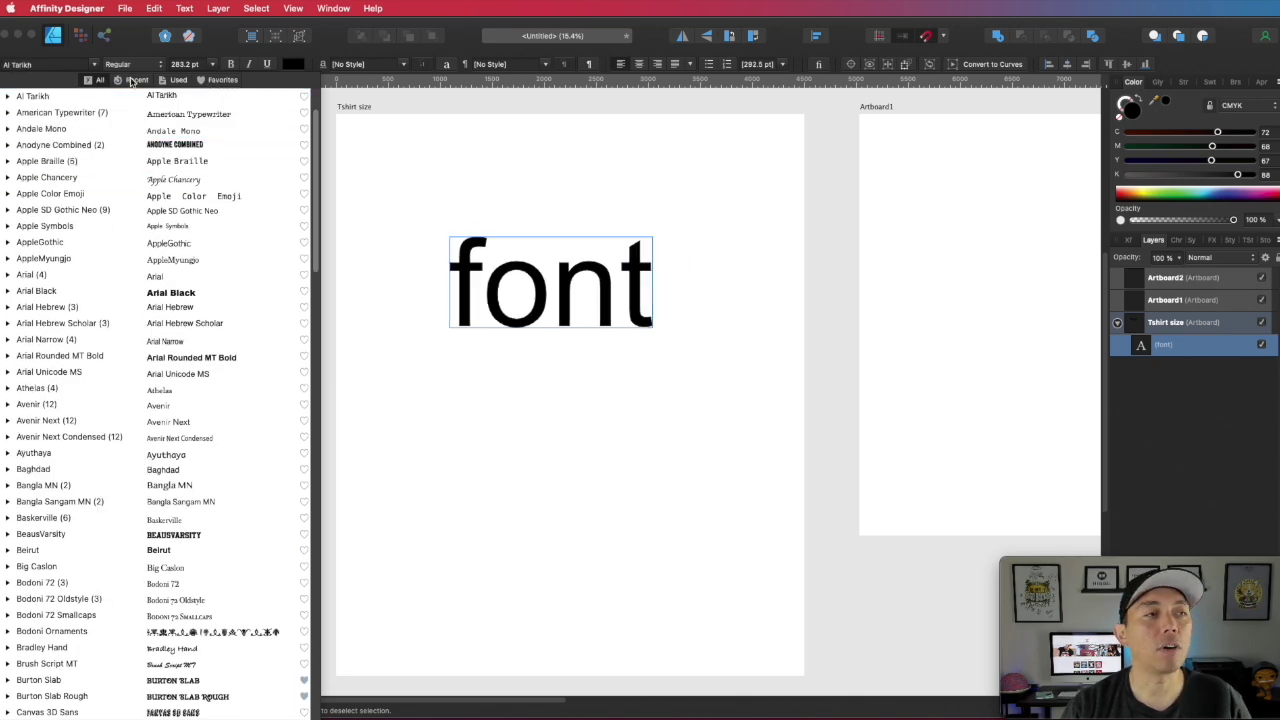
Step: Mark American Typewriter as a favourite in the full font list and show the favourite fonts
click(221, 80)
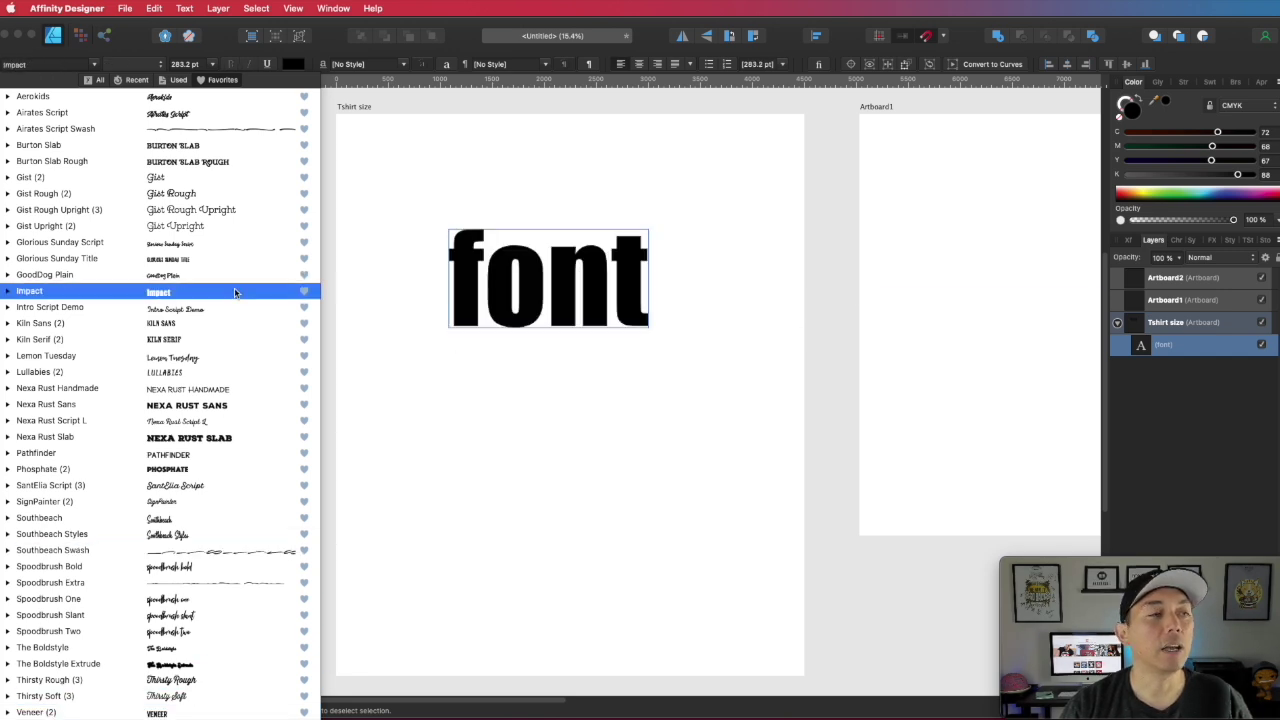
click(98, 82)
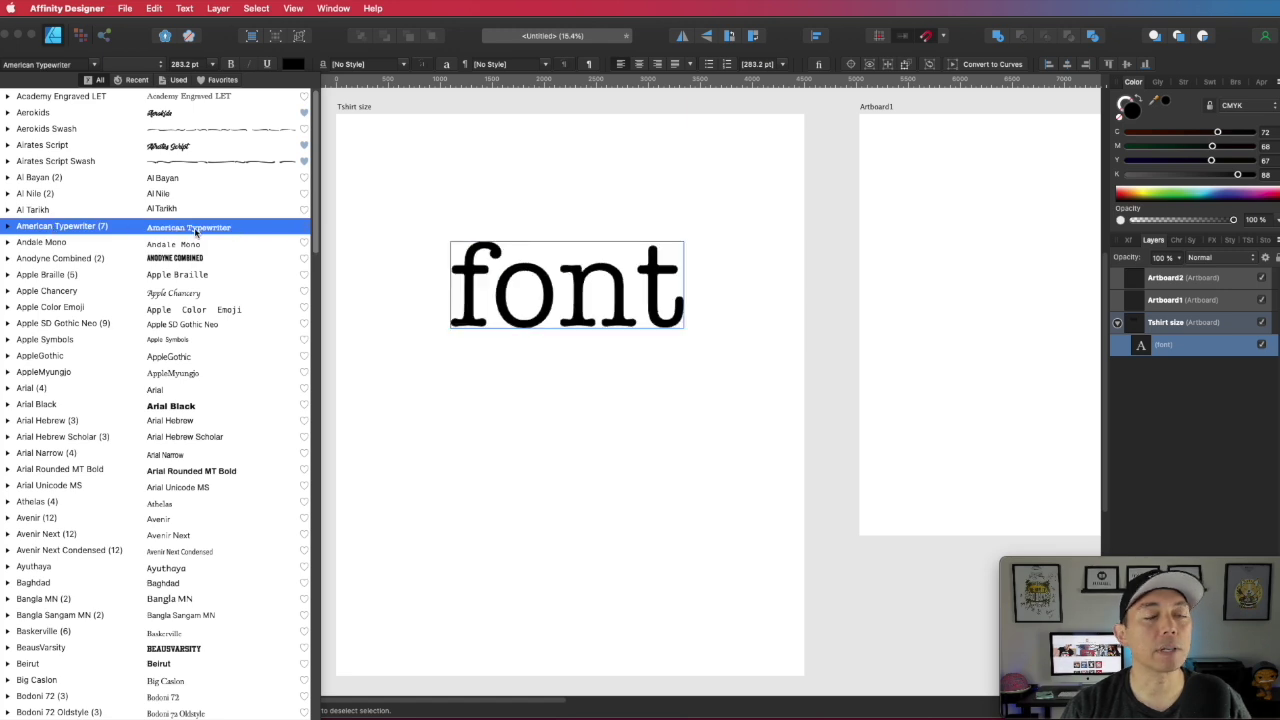
click(305, 228)
click(220, 80)
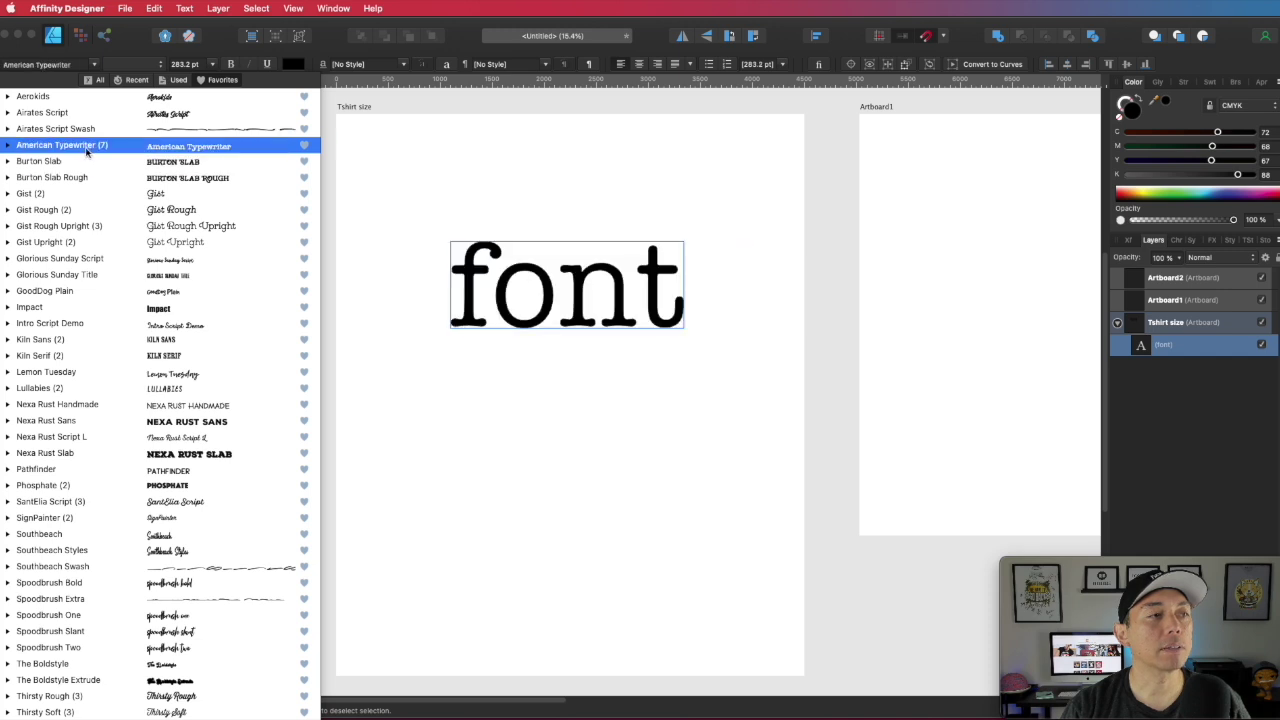
Step: Remove American Typewriter from the favourite fonts and refresh the favourites list by way of the full list
click(305, 147)
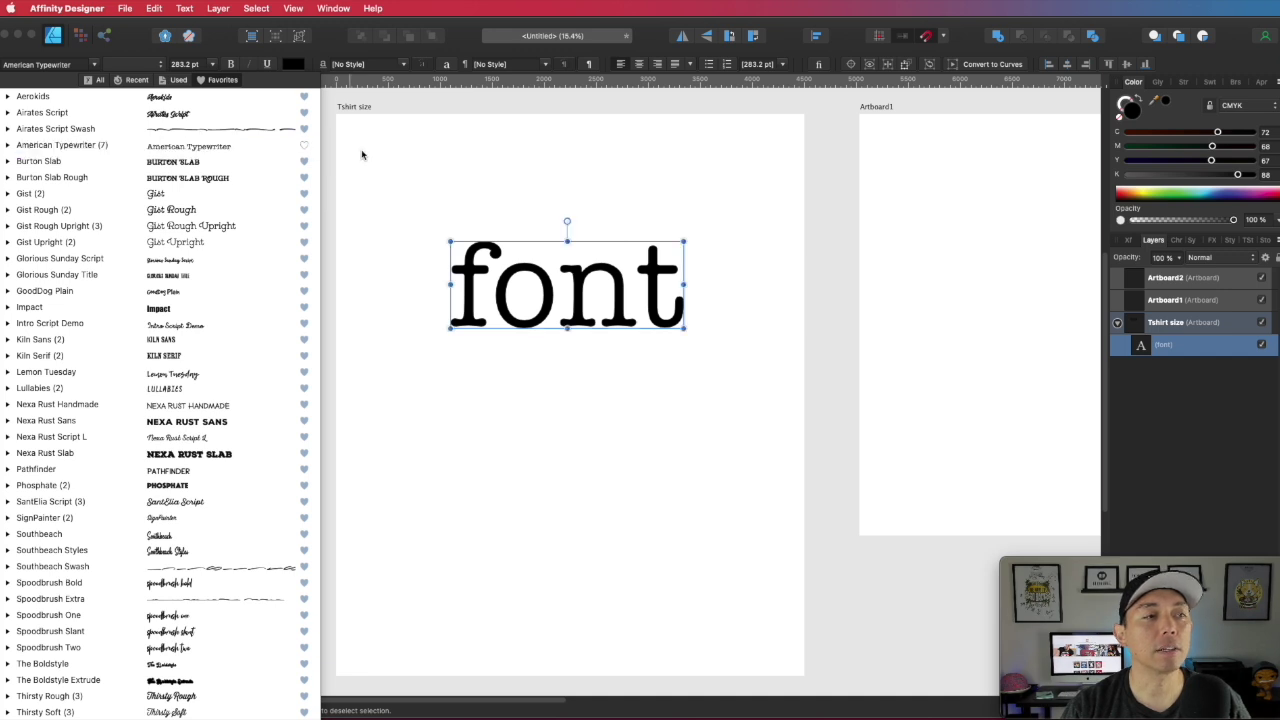
click(92, 80)
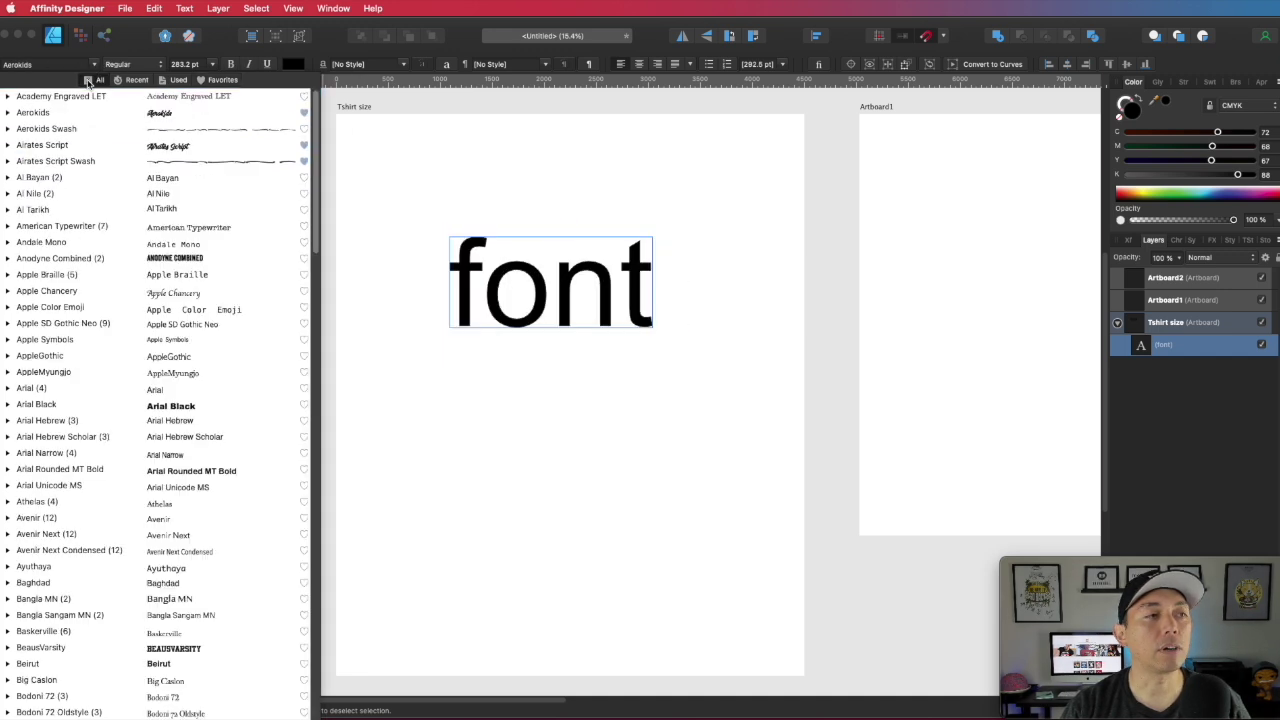
click(224, 80)
Step: Preview favourite fonts such as Burton Slab Rough, Airates Script Swash, Nexa Rust Handmade and SignPainter on the text, keeping Arial, and deselect it
click(240, 161)
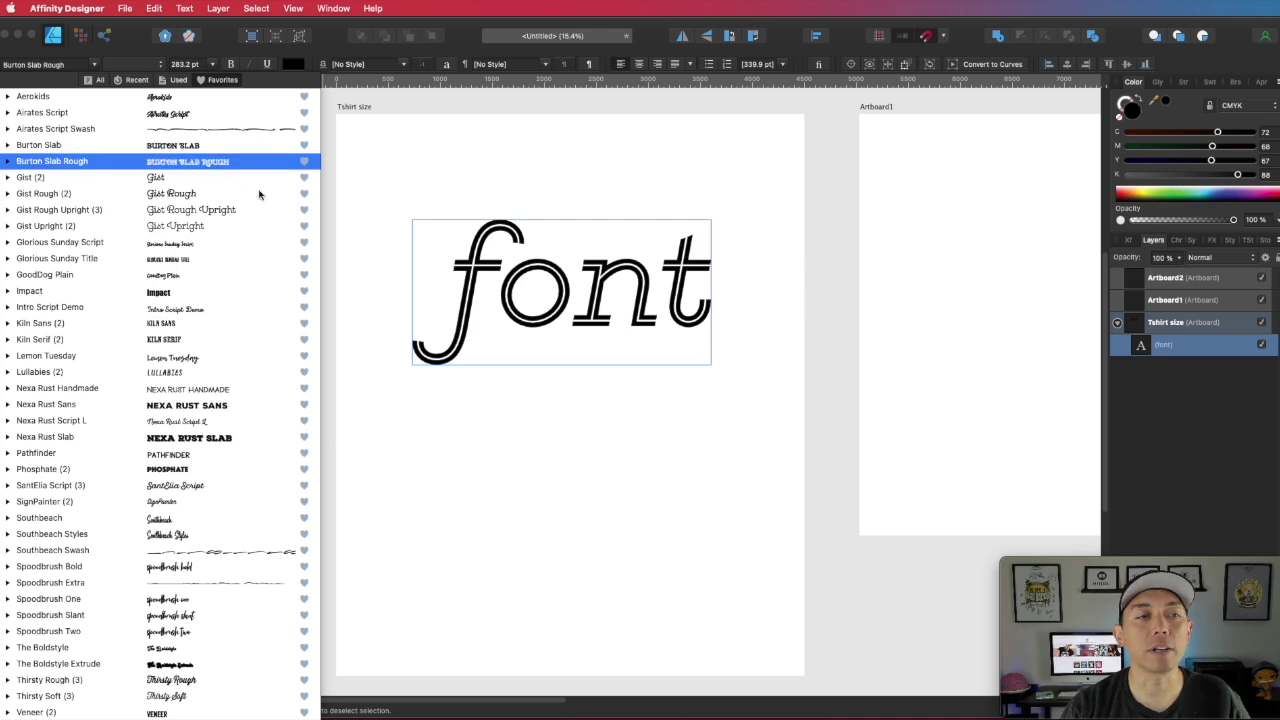
click(300, 99)
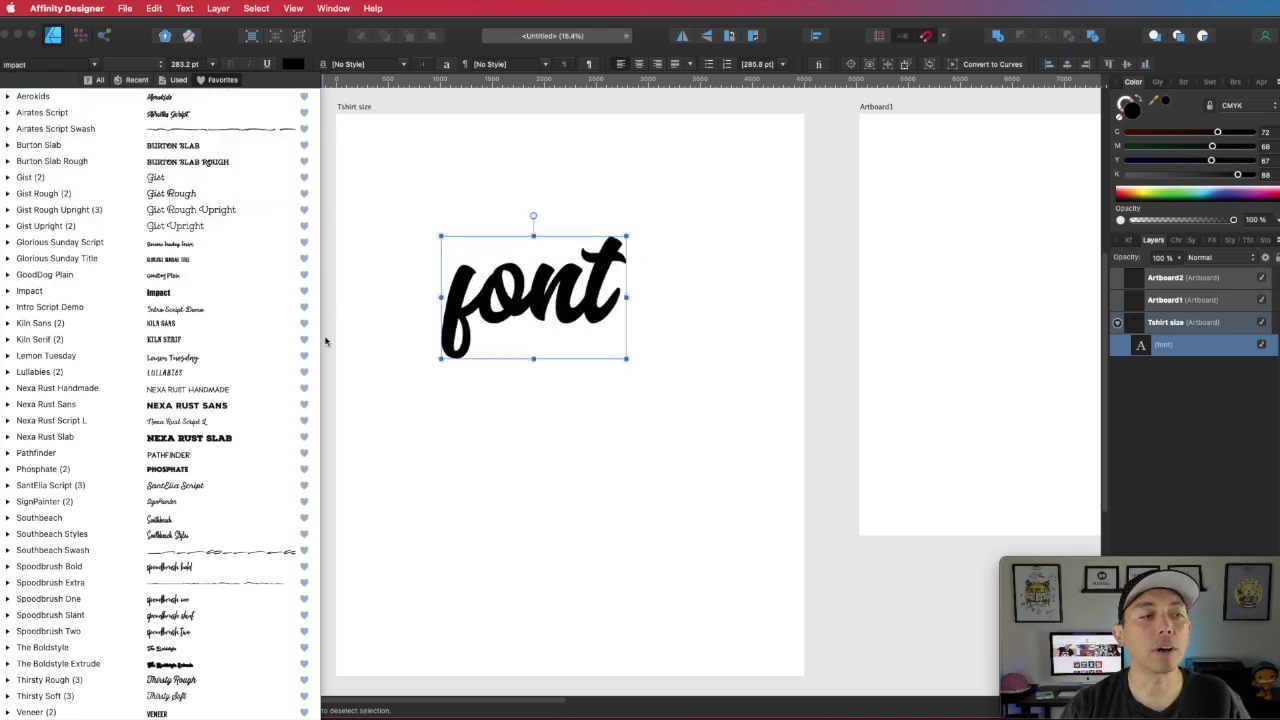
click(296, 425)
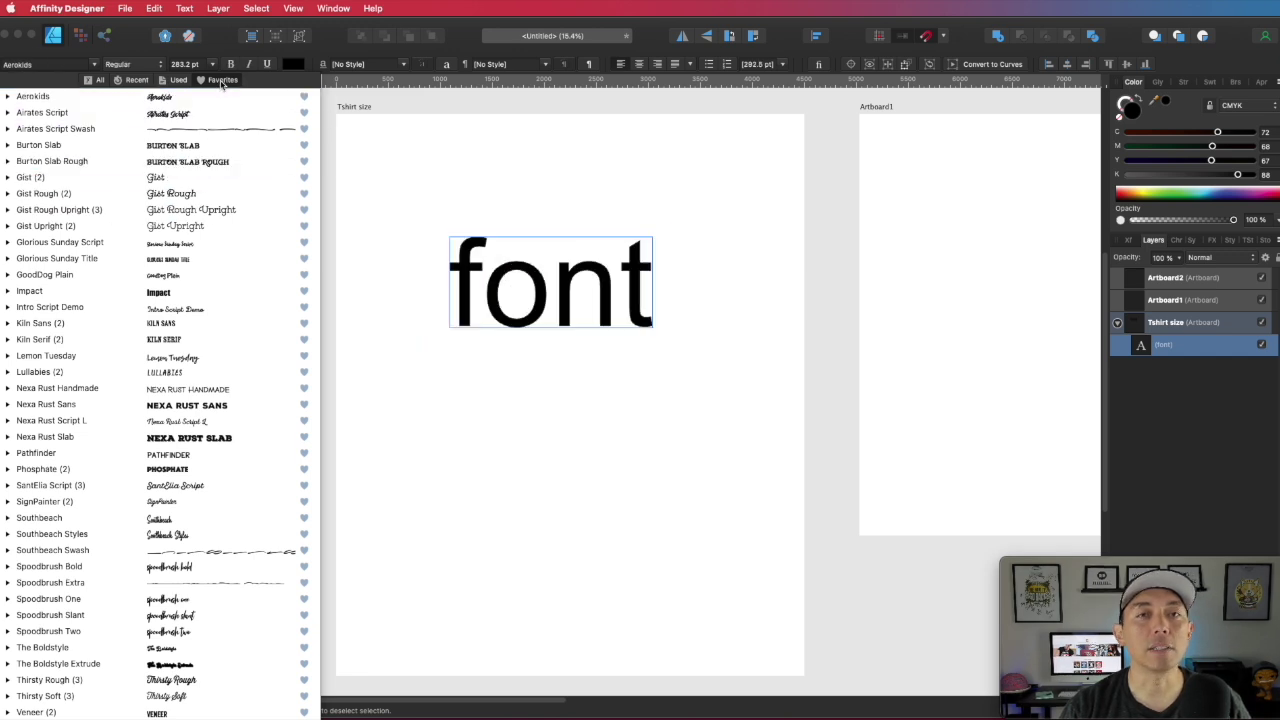
click(202, 130)
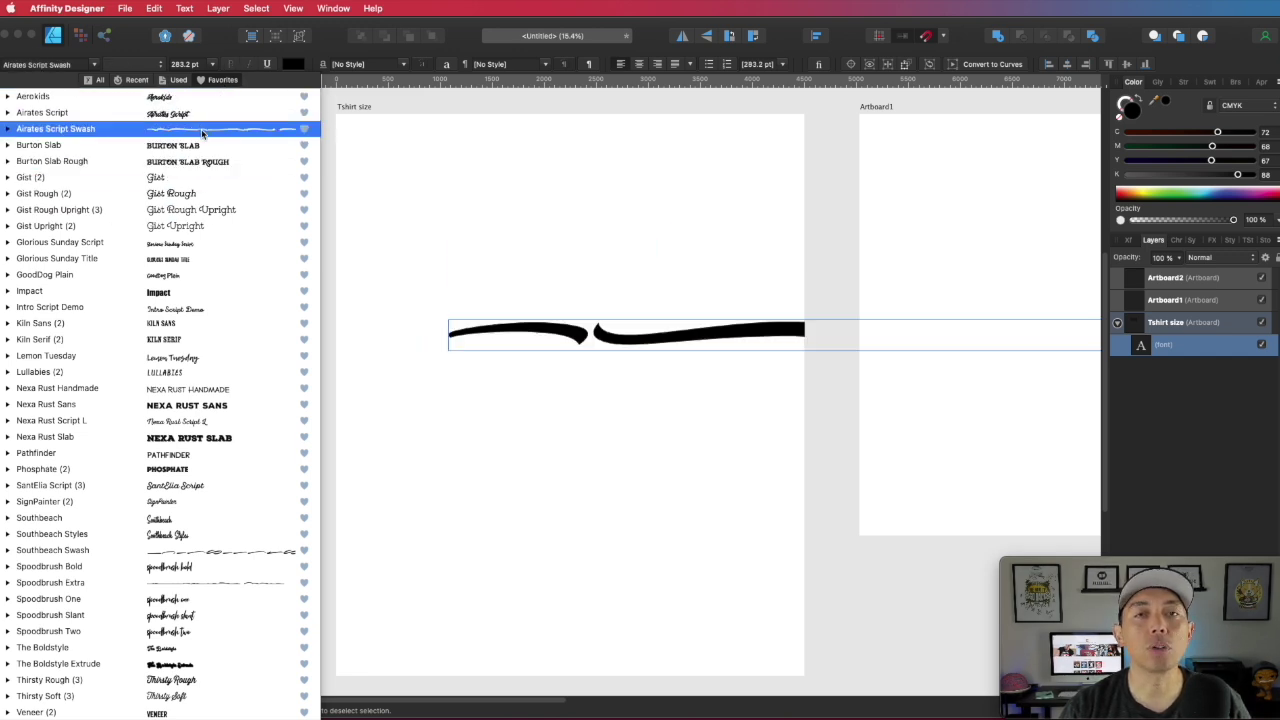
click(190, 194)
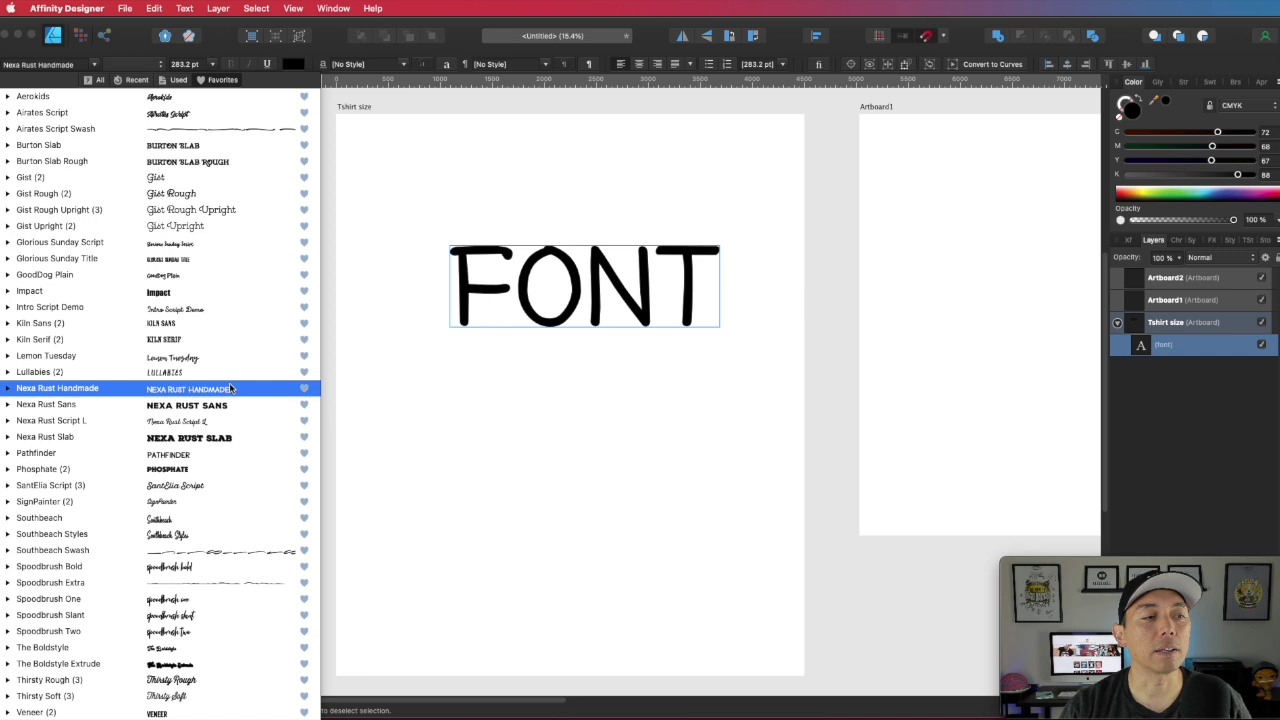
click(239, 276)
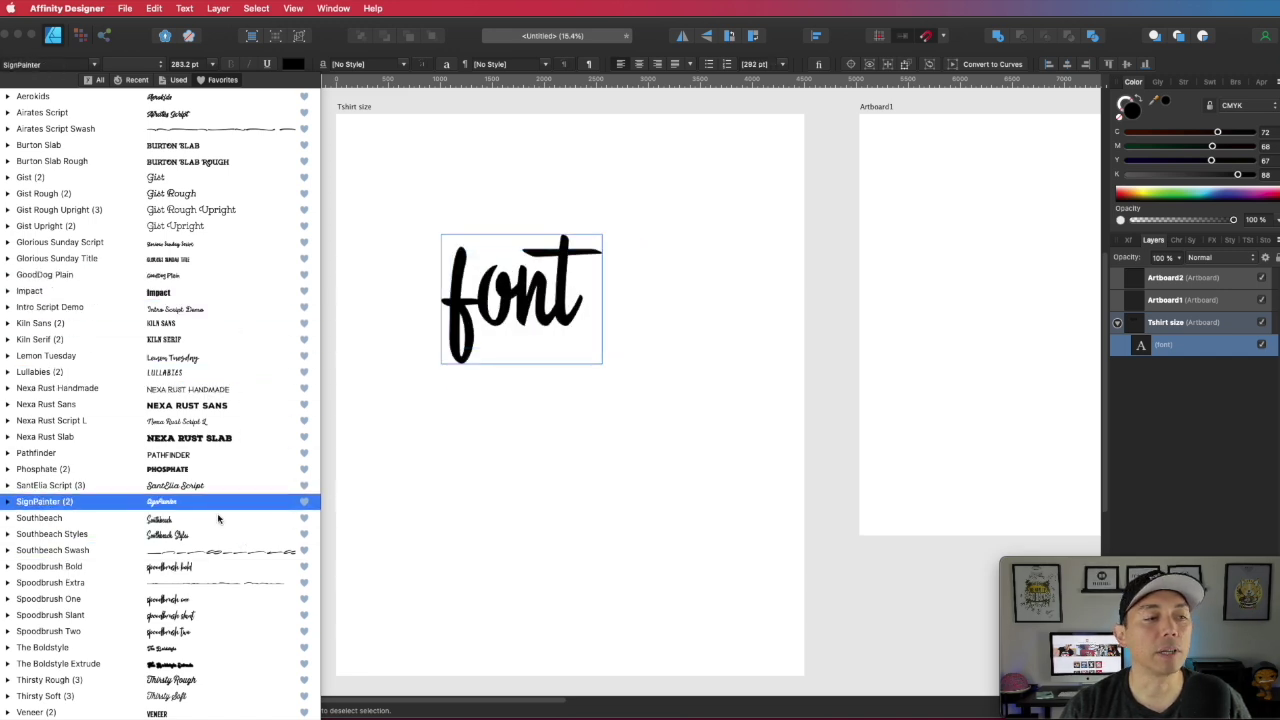
click(249, 680)
key(Up)
key(Up)
key(Up)
key(Up)
key(Up)
key(Up)
key(Up)
key(Up)
key(Up)
key(Up)
key(Up)
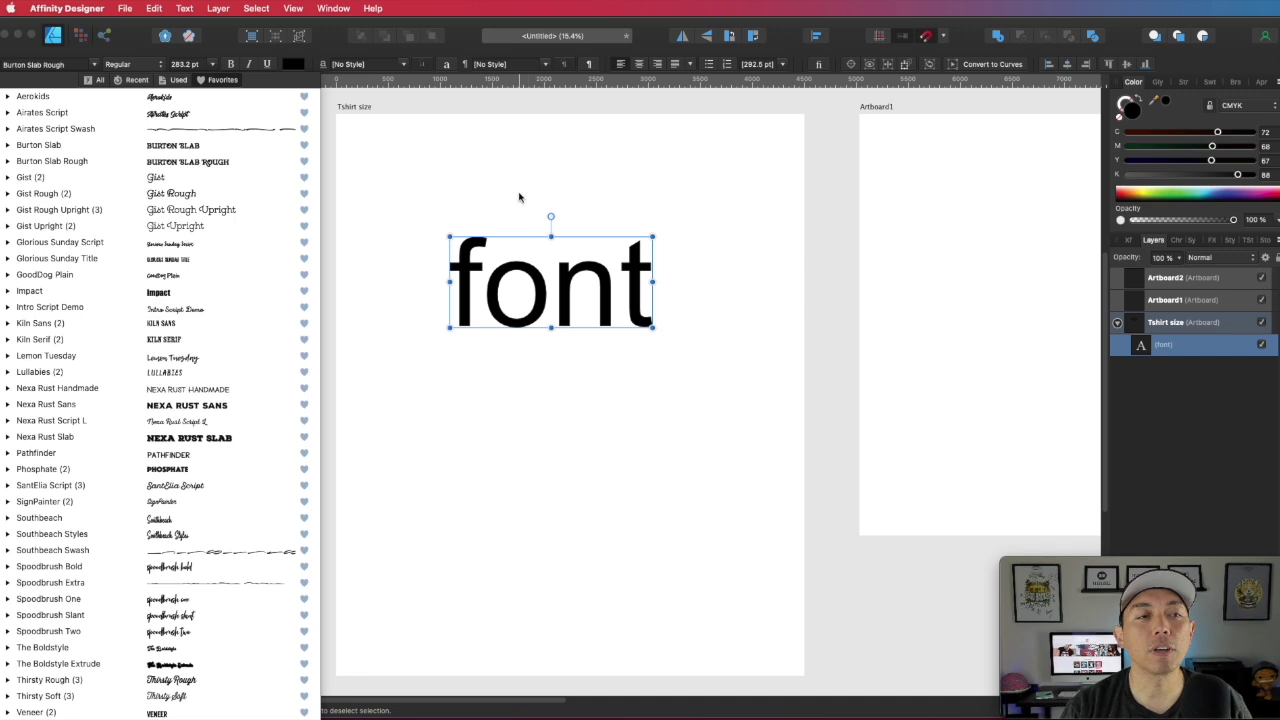
click(514, 157)
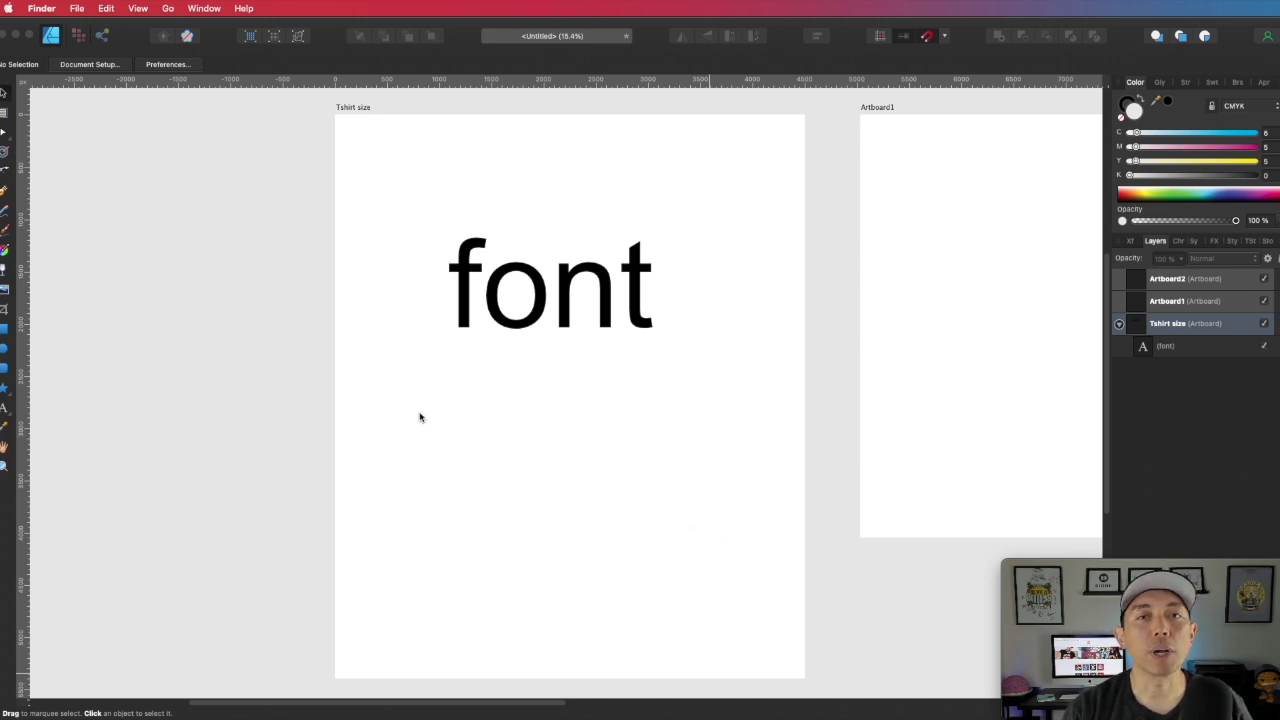
Step: Move the "font" text slightly to the right and up on the Tshirt size artboard
drag(563, 312, 579, 302)
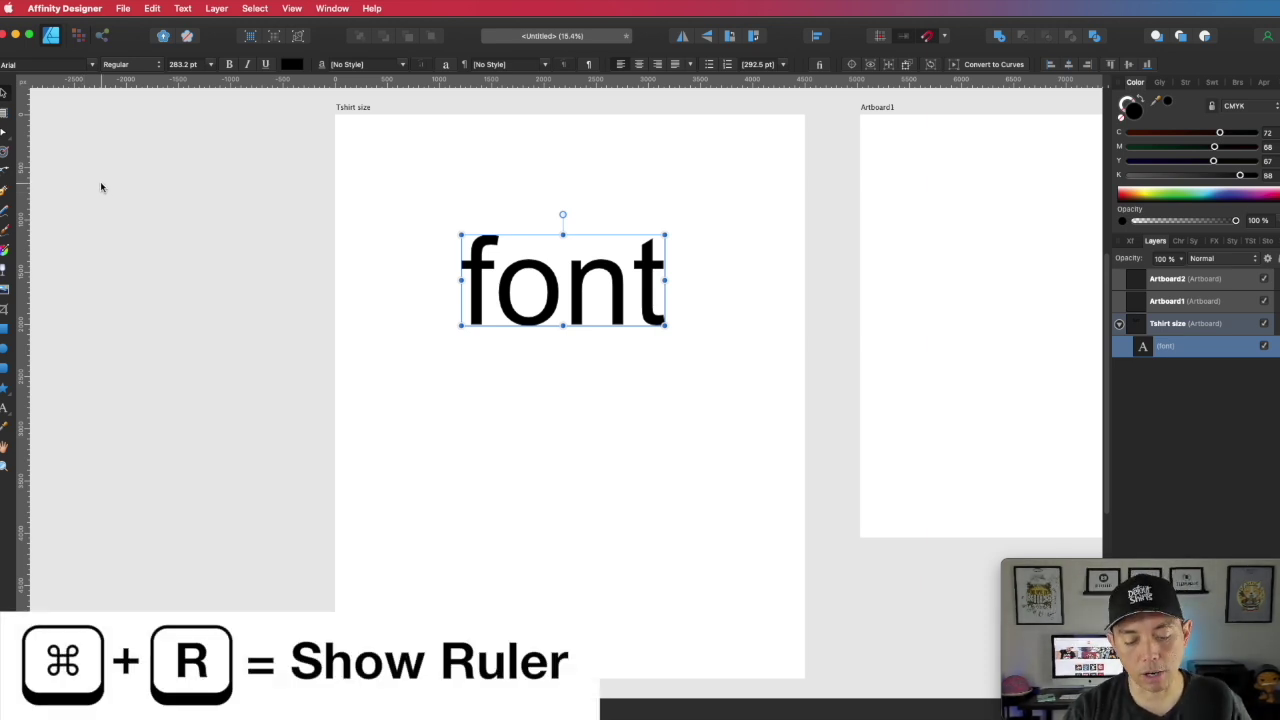
Step: Hide the rulers, show them again, and place a vertical guide along the left edge of the text
key(super+r)
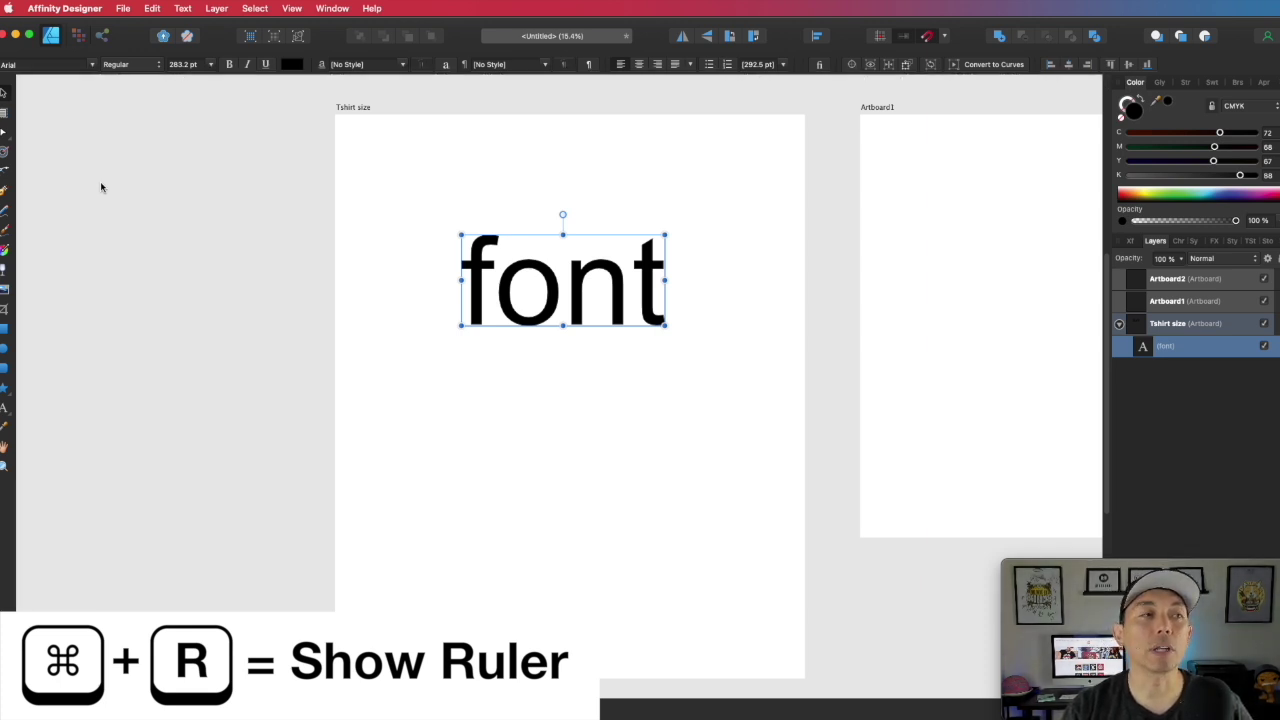
key(super+r)
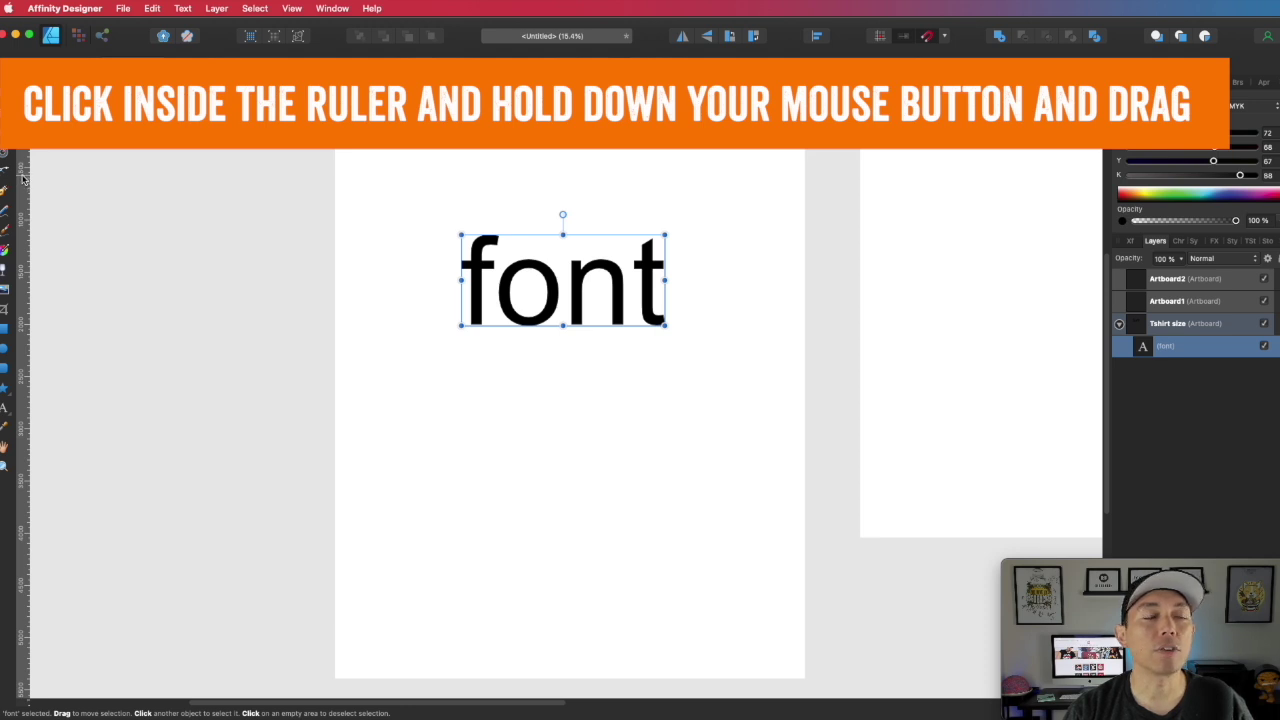
drag(23, 177, 464, 201)
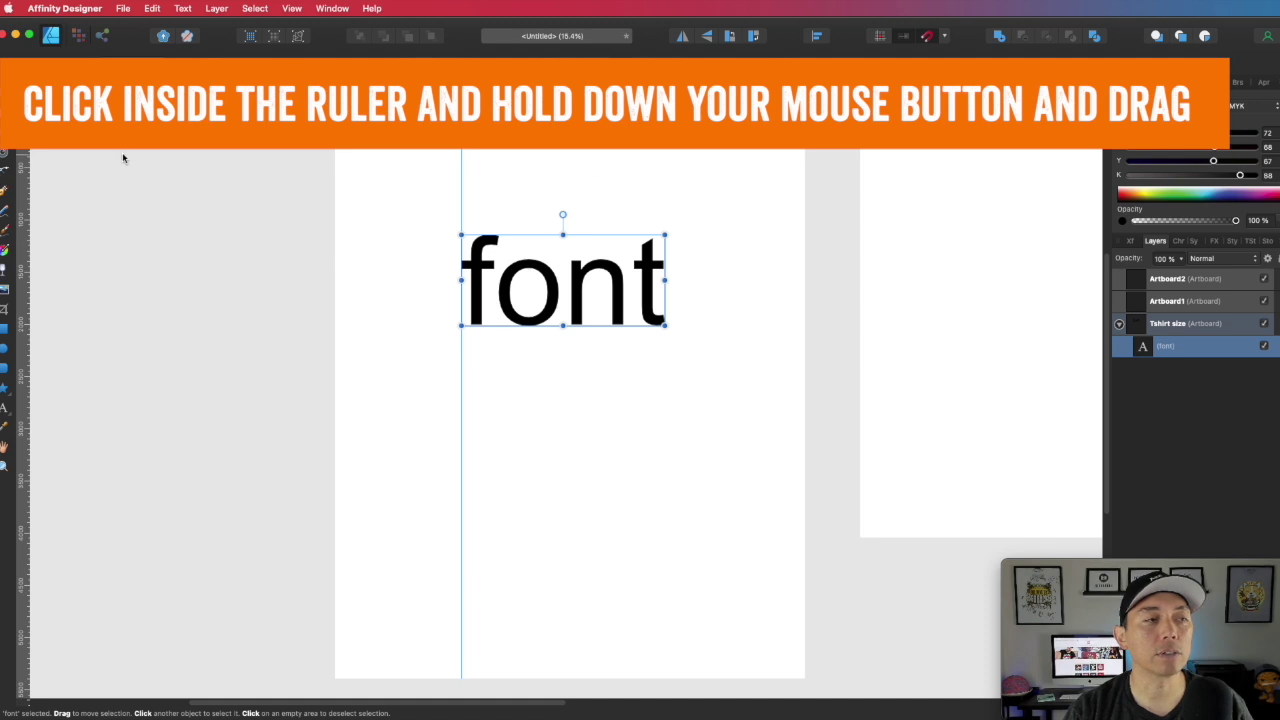
Step: Place guides along the right, top and bottom edges of the "font" text and move the text to the lower part of the artboard
drag(30, 131, 666, 177)
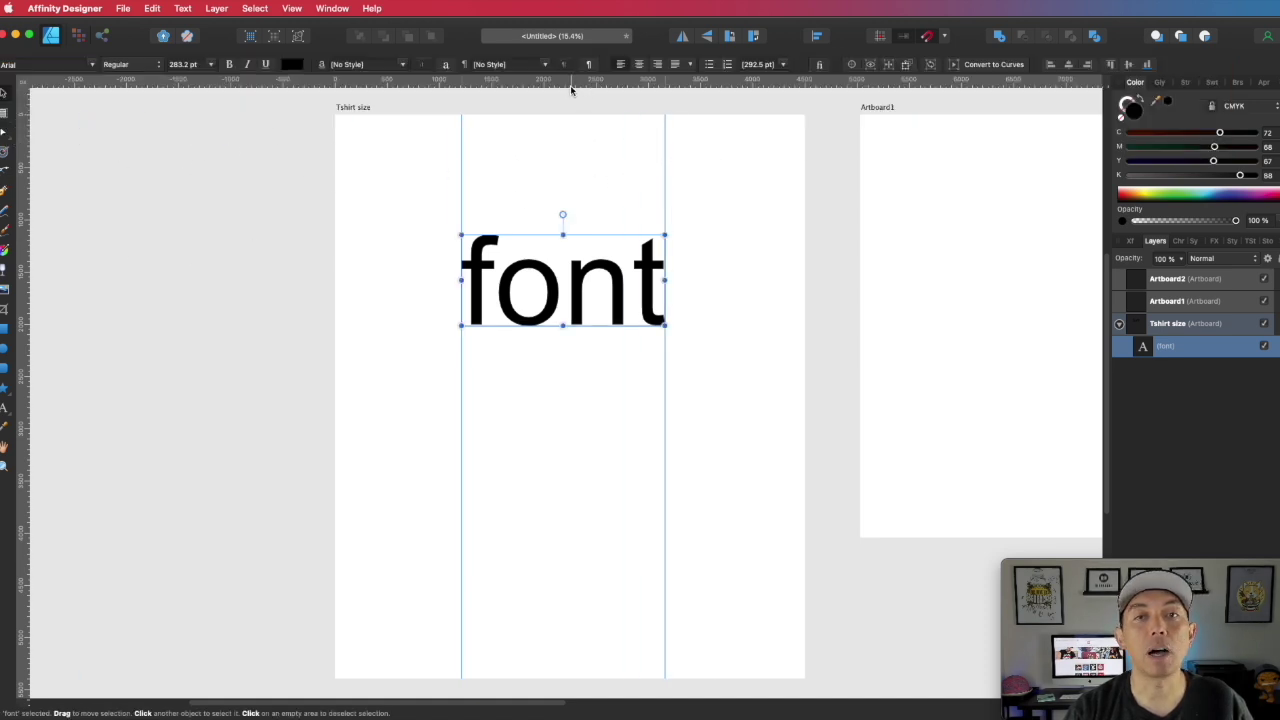
drag(568, 84, 600, 598)
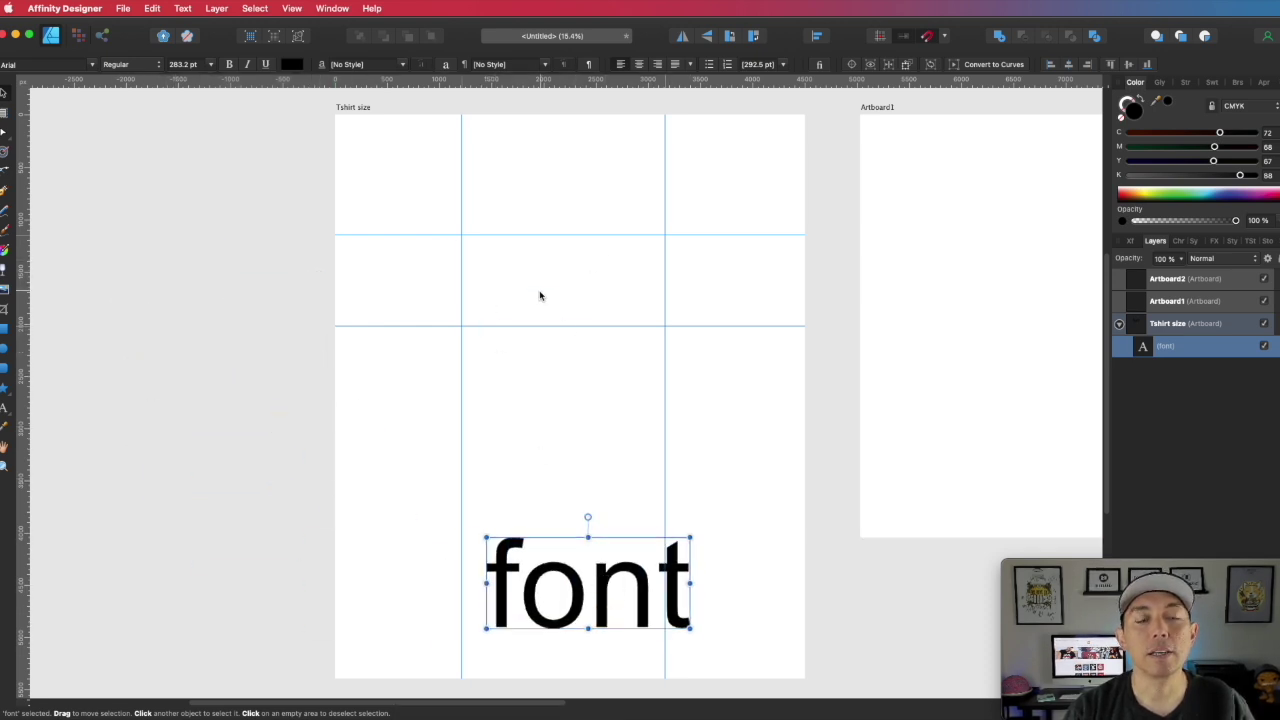
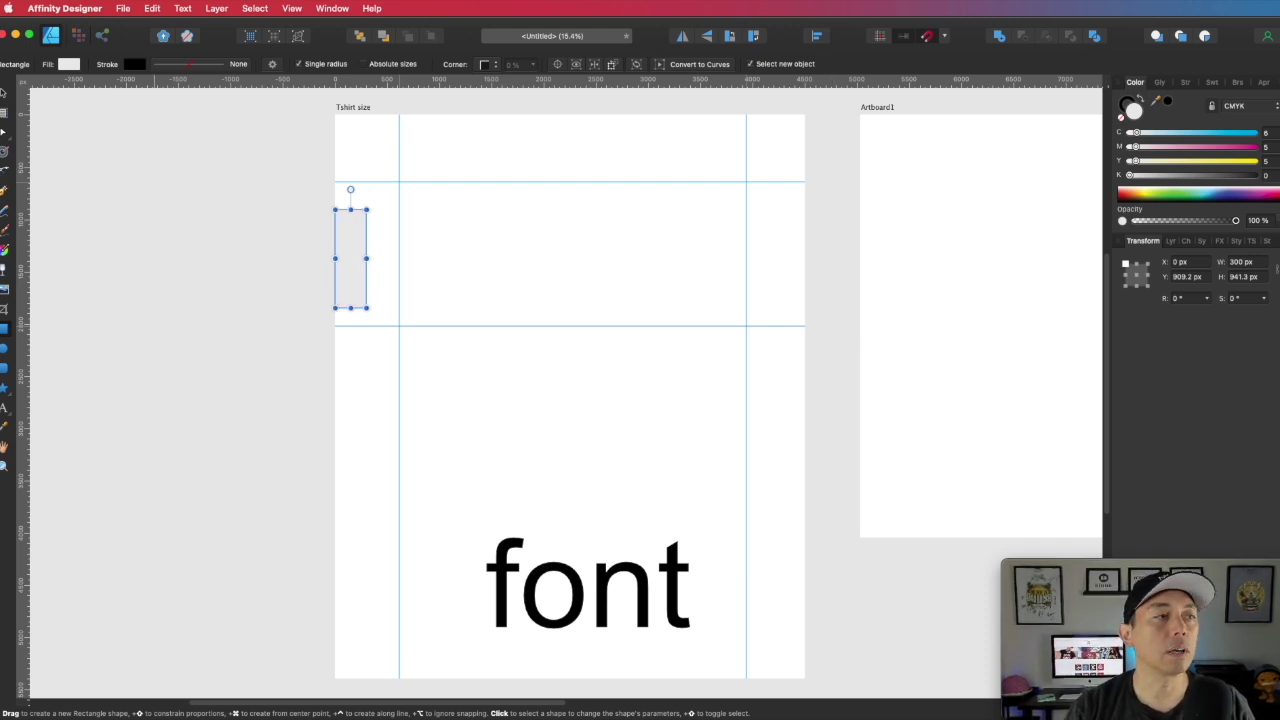
Step: Use the 300 px wide rectangle to set the vertical guides 300 px in from the side edges, and rotate the rectangle 90°
key(v)
drag(399, 242, 603, 127)
drag(620, 240, 680, 166)
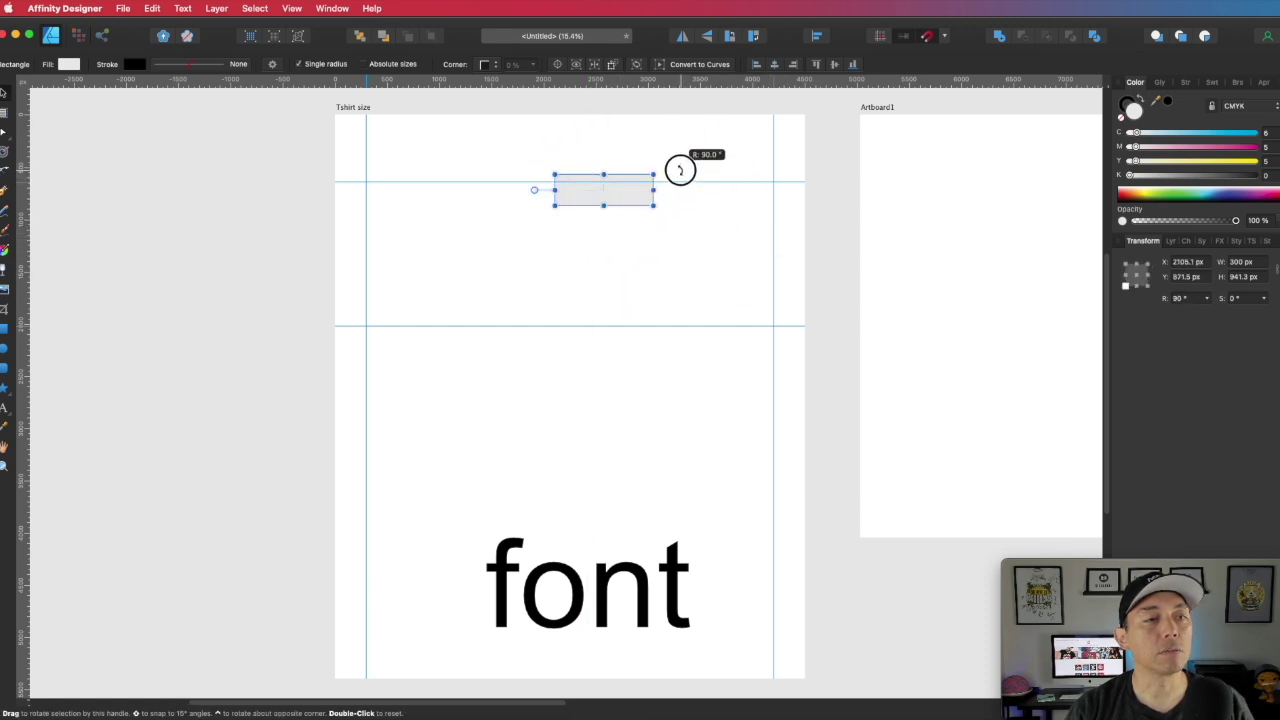
Step: Place the rectangle against the artboard's top edge and move the horizontal guides to 300 px from the top and near the bottom edge
drag(594, 180, 586, 134)
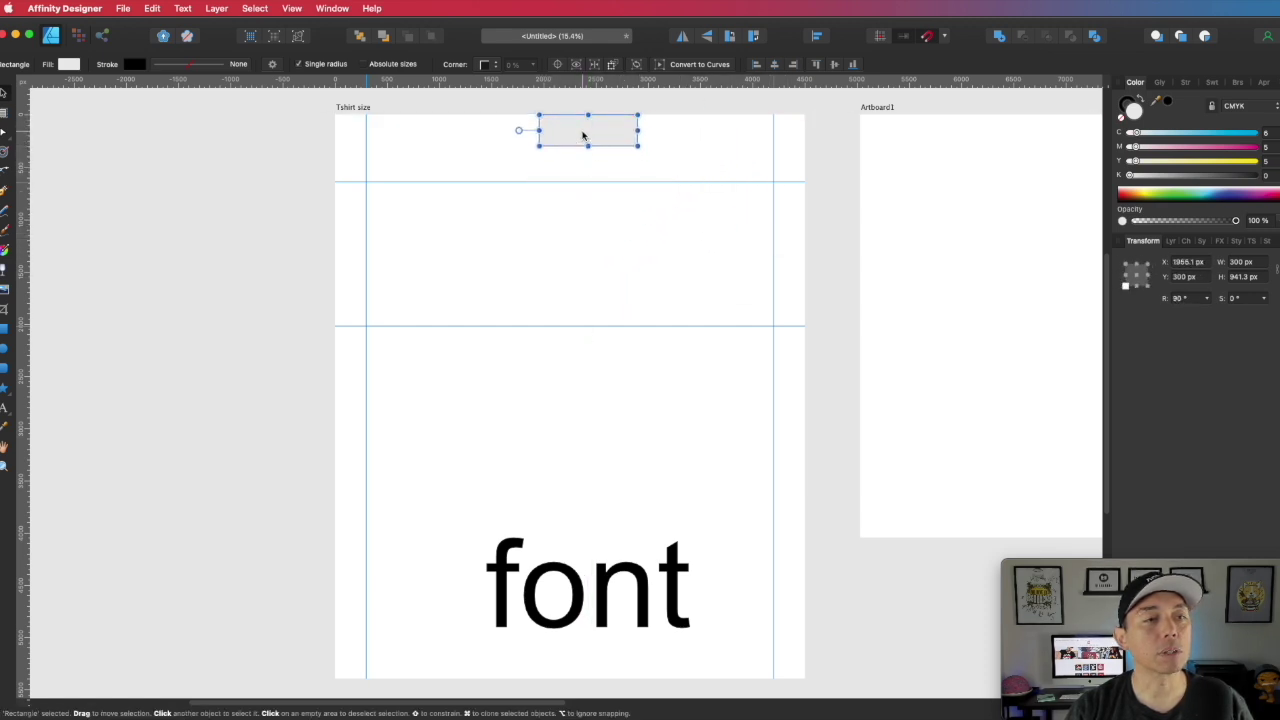
drag(577, 181, 583, 146)
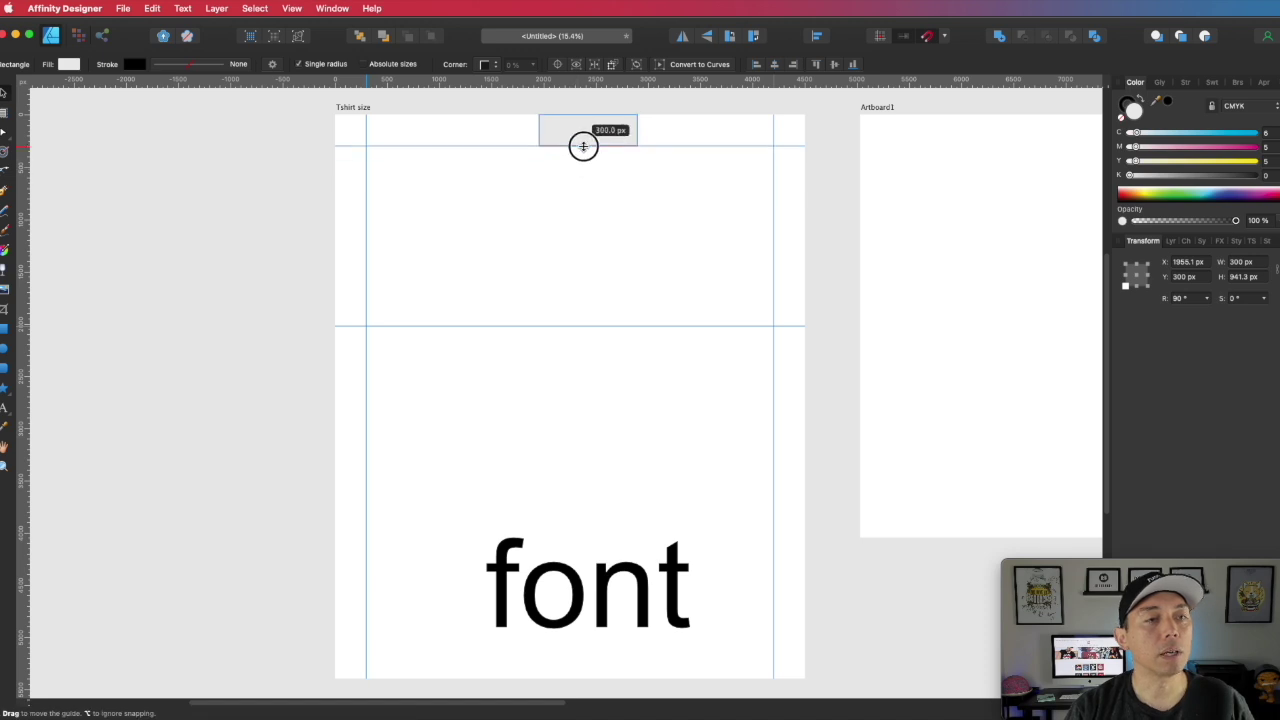
drag(598, 334, 606, 657)
Step: Delete the "font" text and the rectangle from the Tshirt size artboard and clear the selection
click(623, 600)
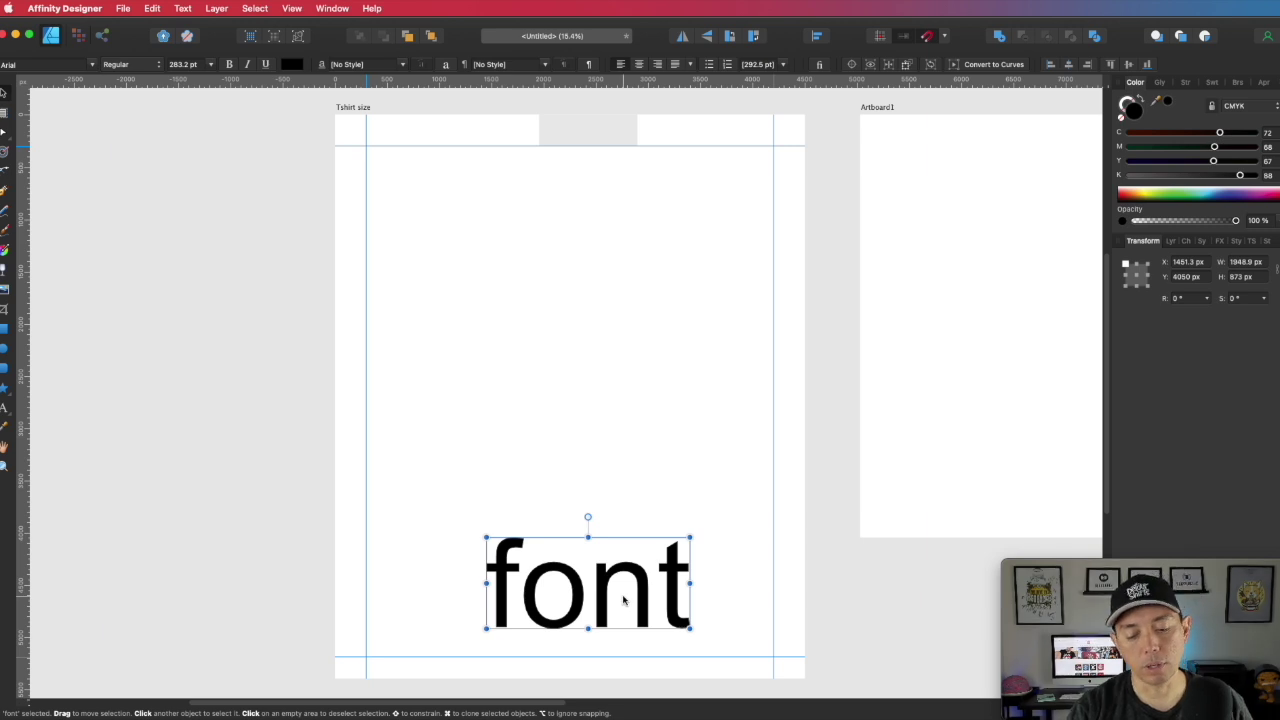
key(Delete)
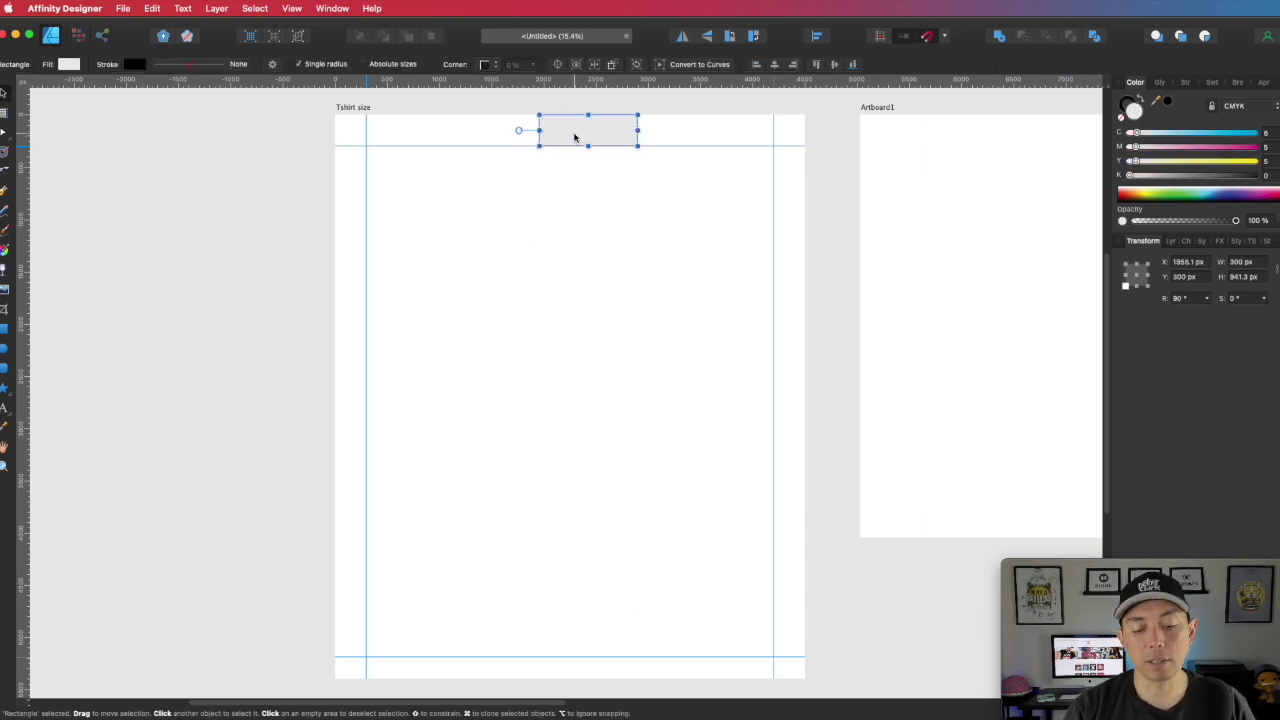
key(Delete)
click(240, 206)
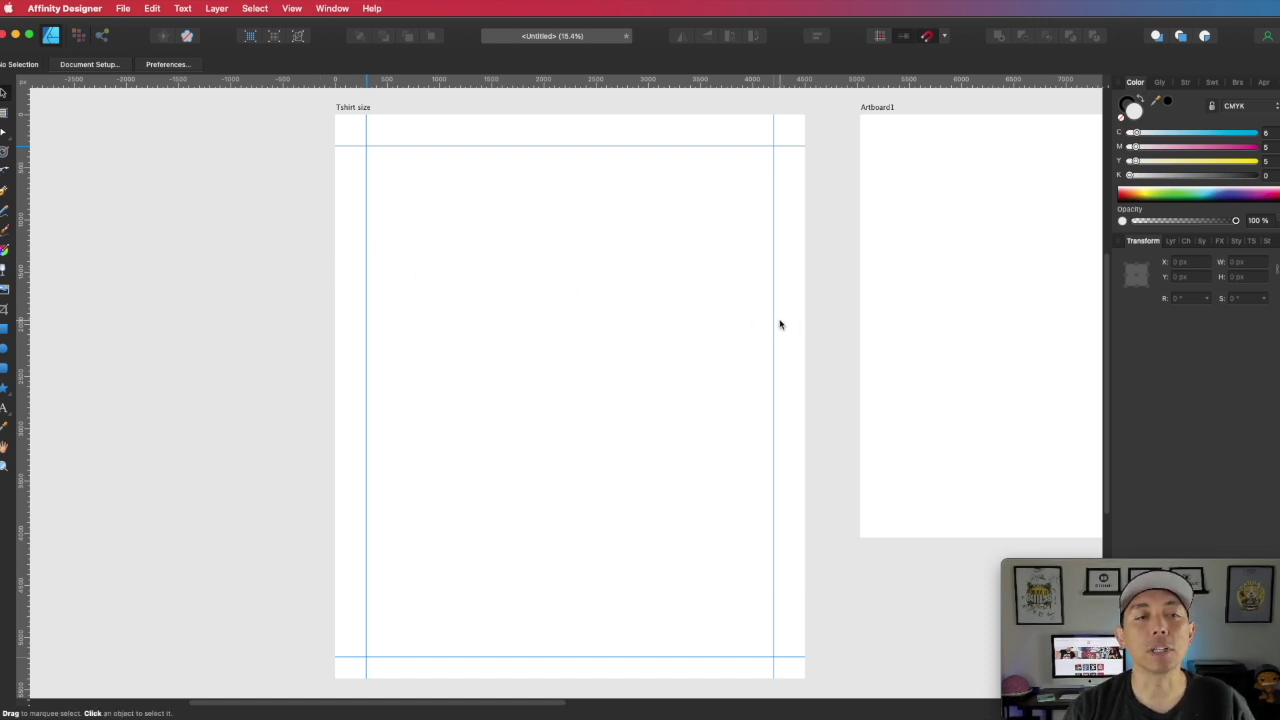
Step: Move all four guides further inward from the Tshirt size artboard's edges by eye, shifting the left guide inward twice
drag(770, 264, 739, 263)
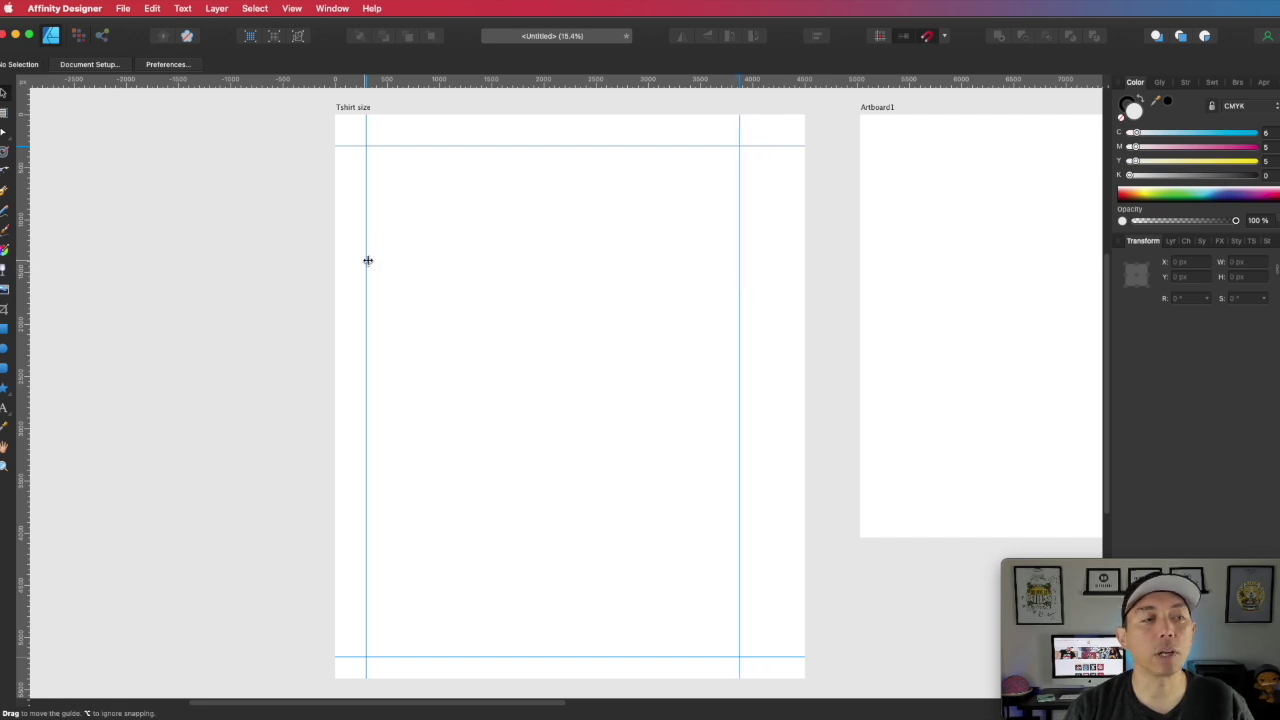
drag(368, 260, 385, 258)
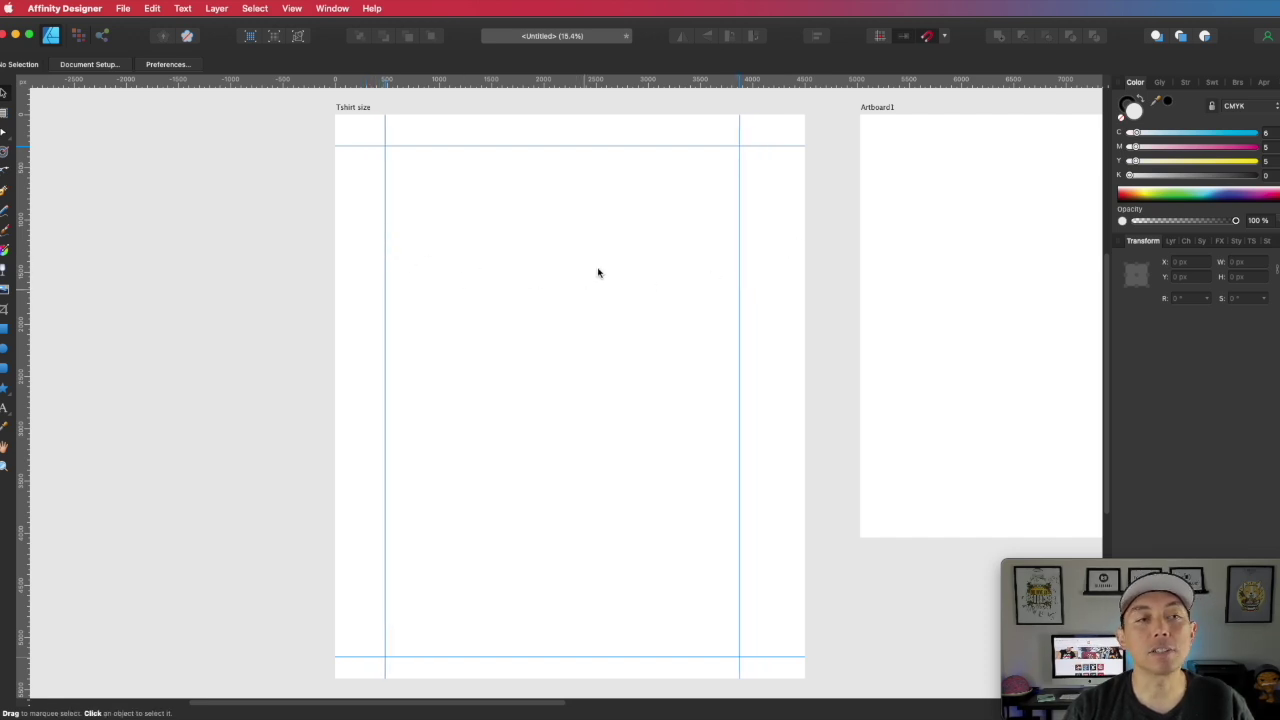
drag(609, 146, 611, 176)
drag(660, 657, 663, 639)
click(720, 389)
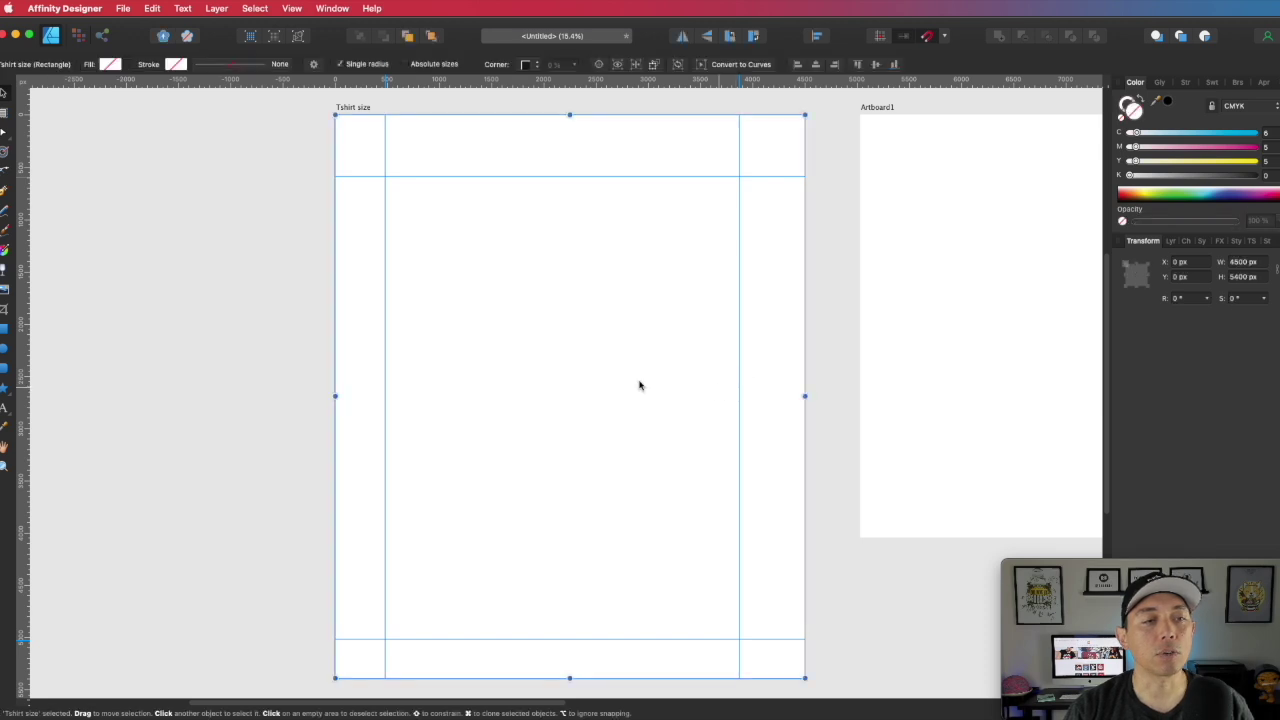
drag(386, 341, 392, 337)
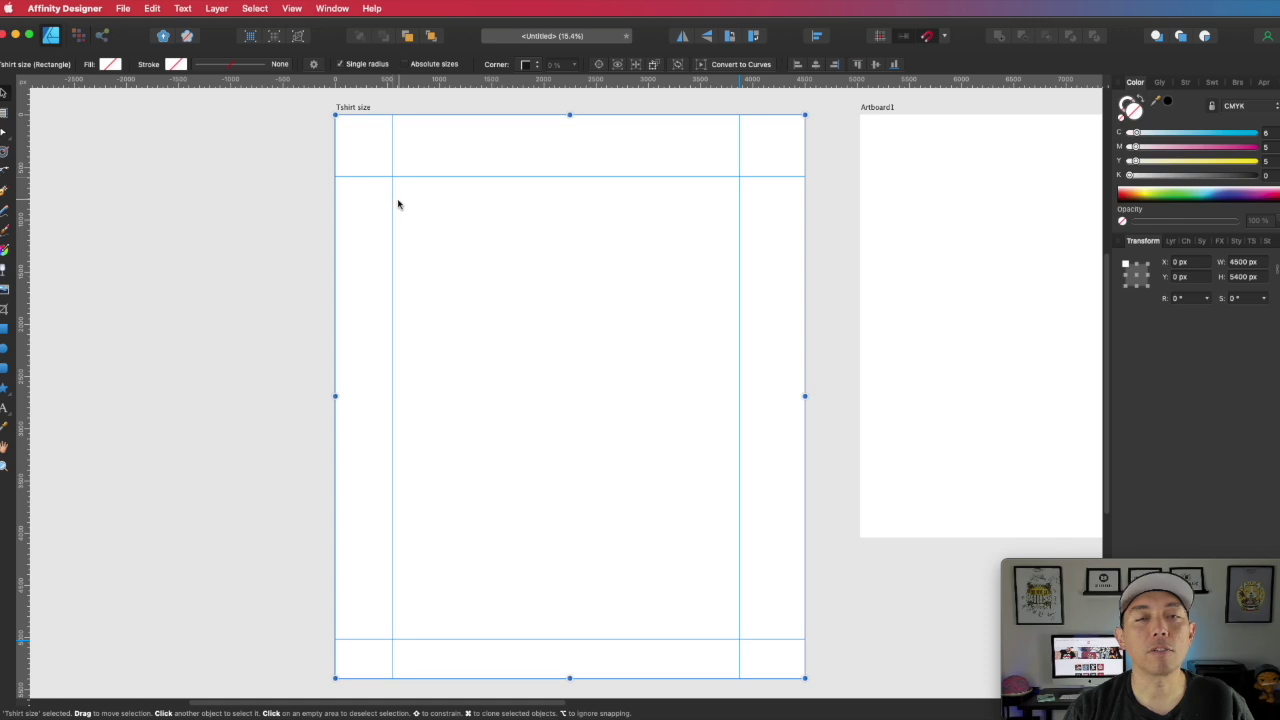
Step: Draw a rectangle of about 1125 × 1585 px on the Tshirt size artboard and set its width to 500 px
click(4, 290)
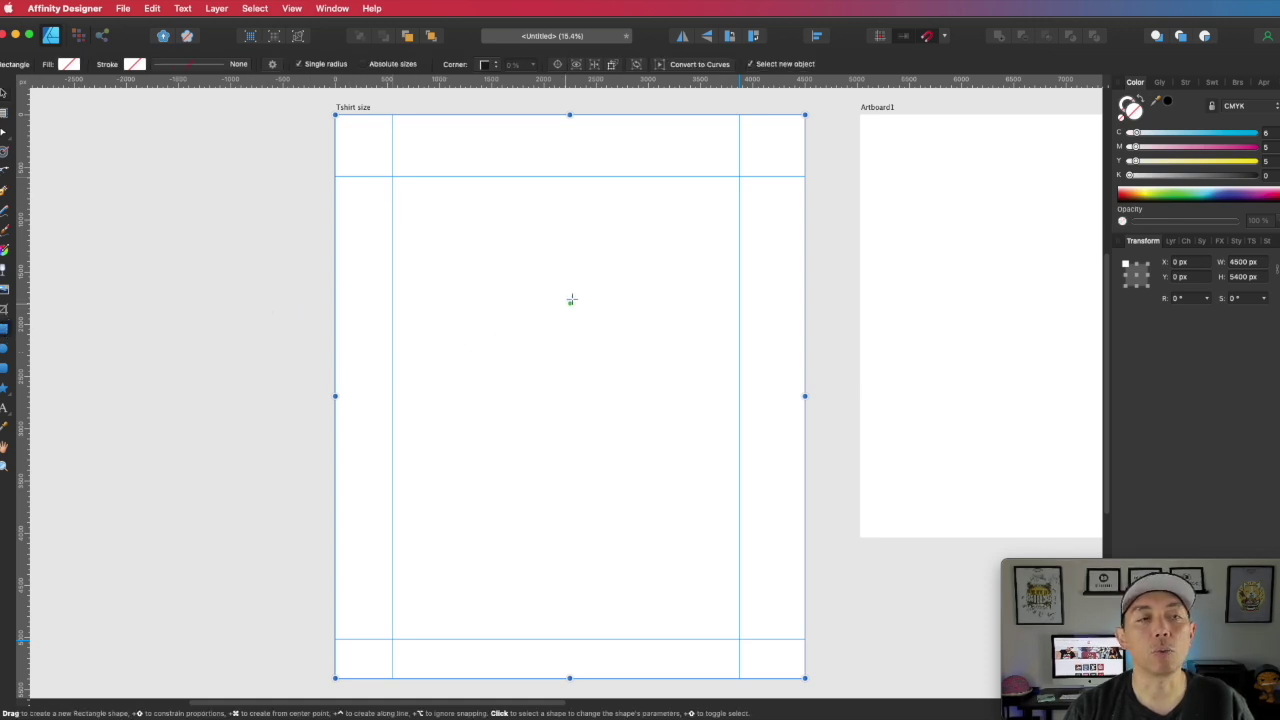
scroll(336, 240, up, 3)
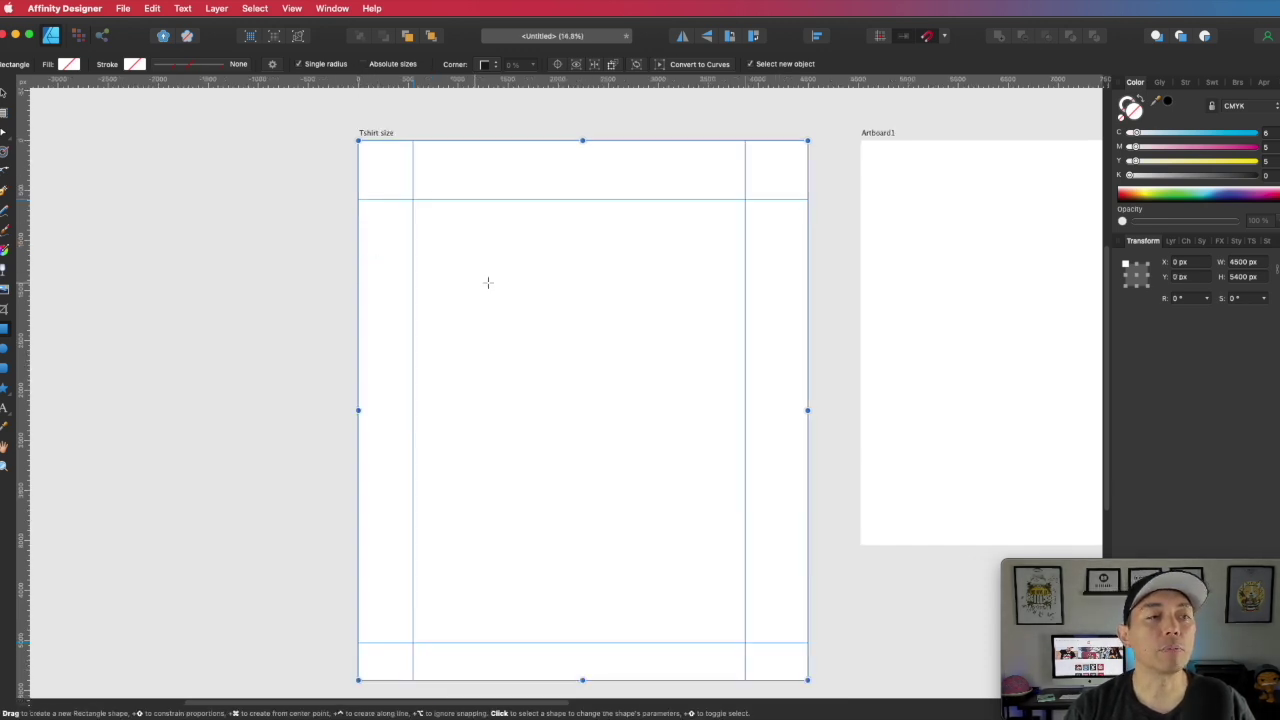
drag(469, 280, 584, 437)
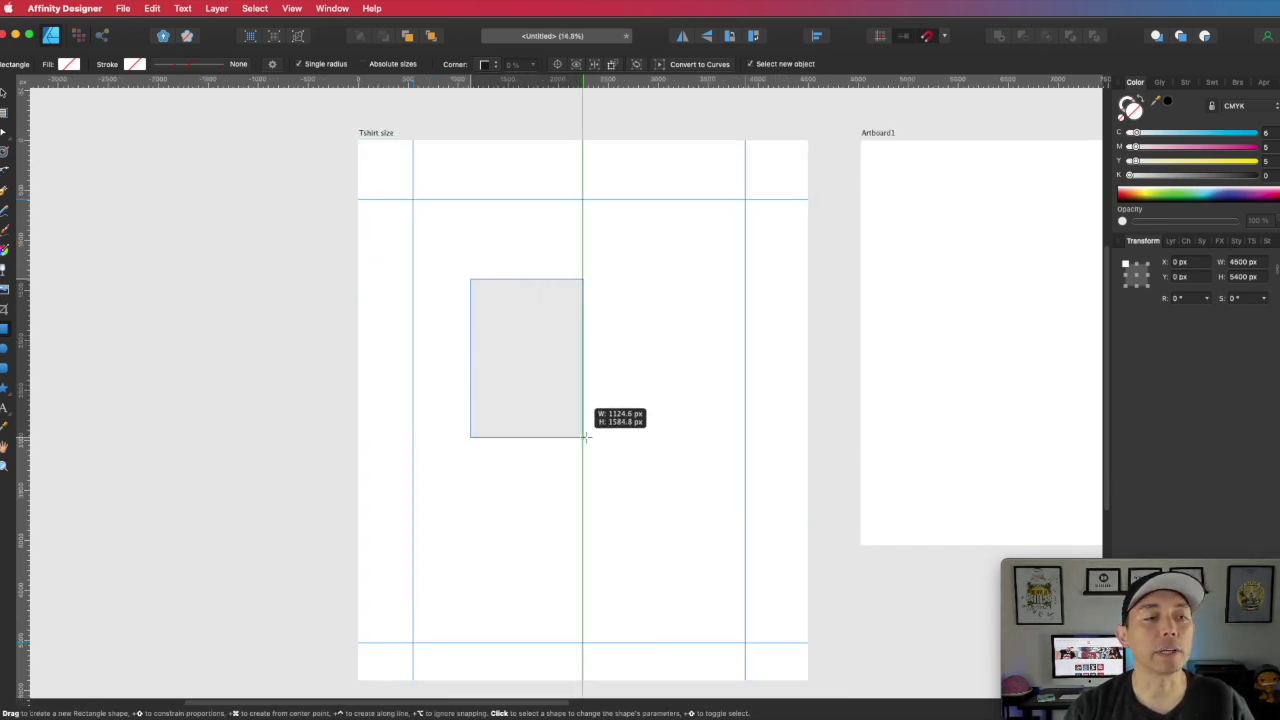
double_click(1240, 262)
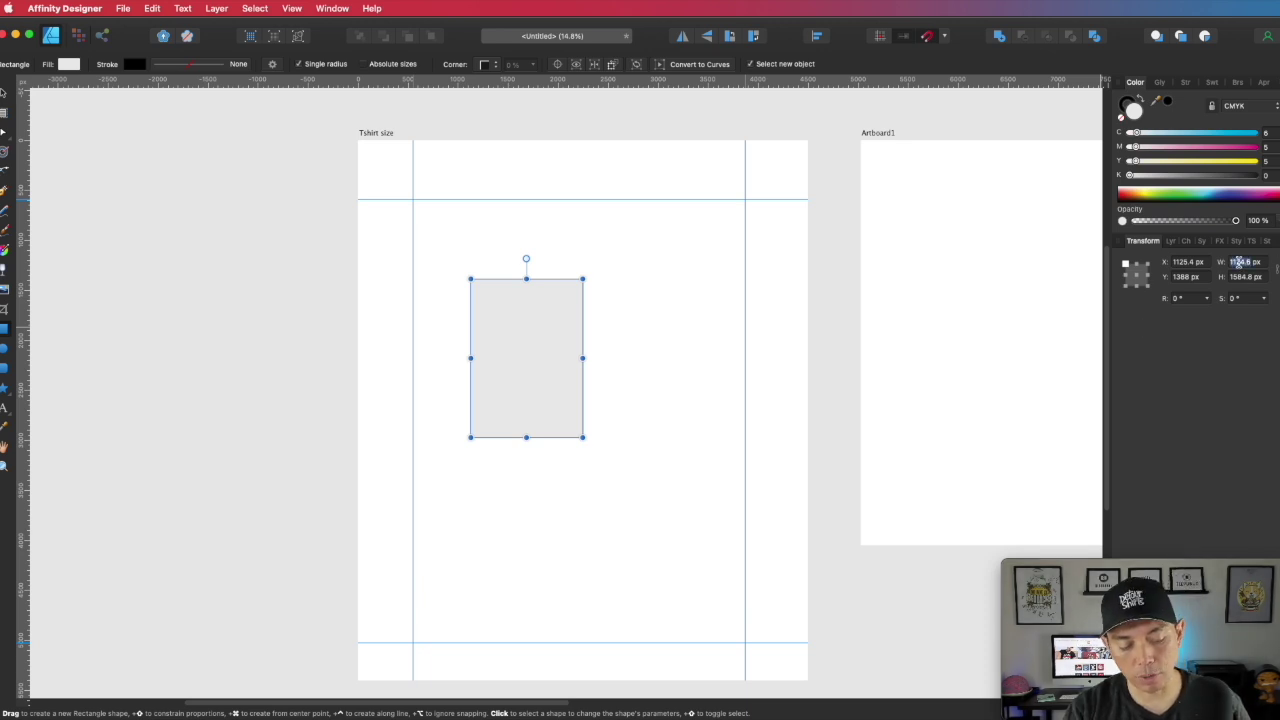
text(500)
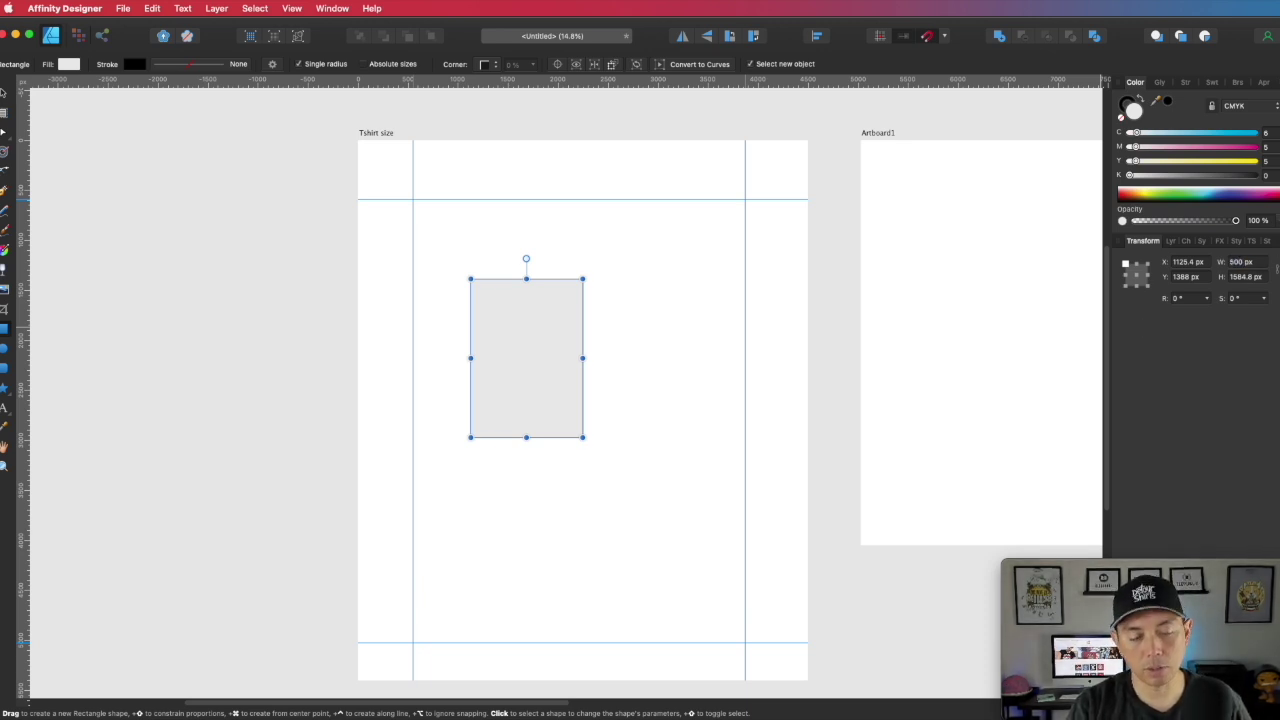
key(Return)
Step: Place the rectangle against the artboard's left and right edges in turn and move the vertical guides to 500 px from each edge
key(v)
drag(509, 357, 388, 334)
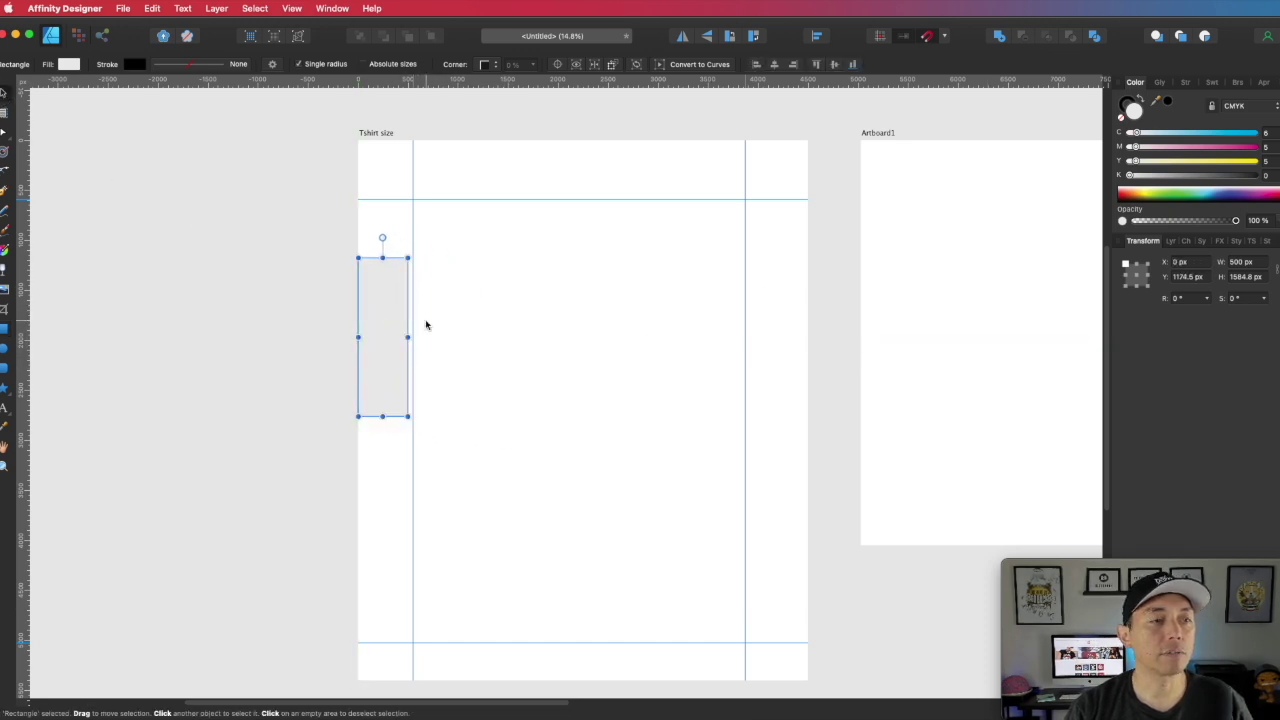
drag(411, 226, 405, 228)
click(380, 305)
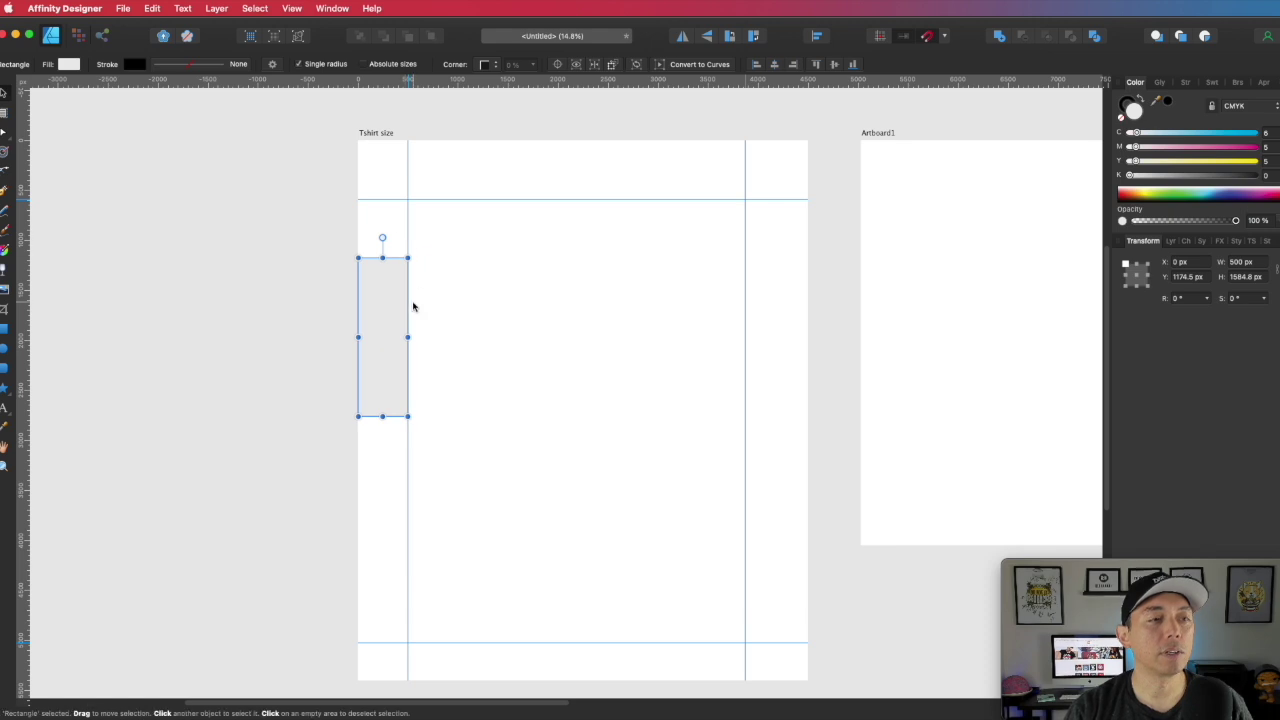
drag(377, 306, 758, 283)
Step: Undo the rectangle's moves and its creation, and deselect the Tshirt size artboard
key(super+z)
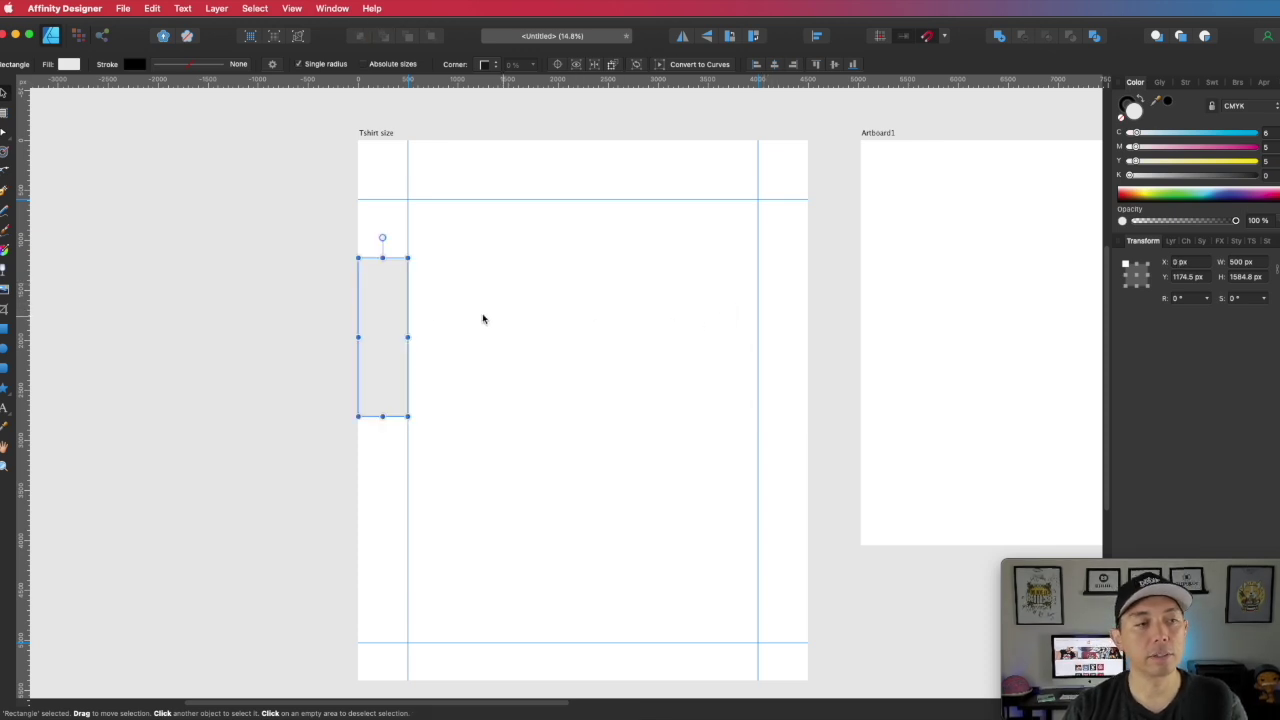
key(super+z)
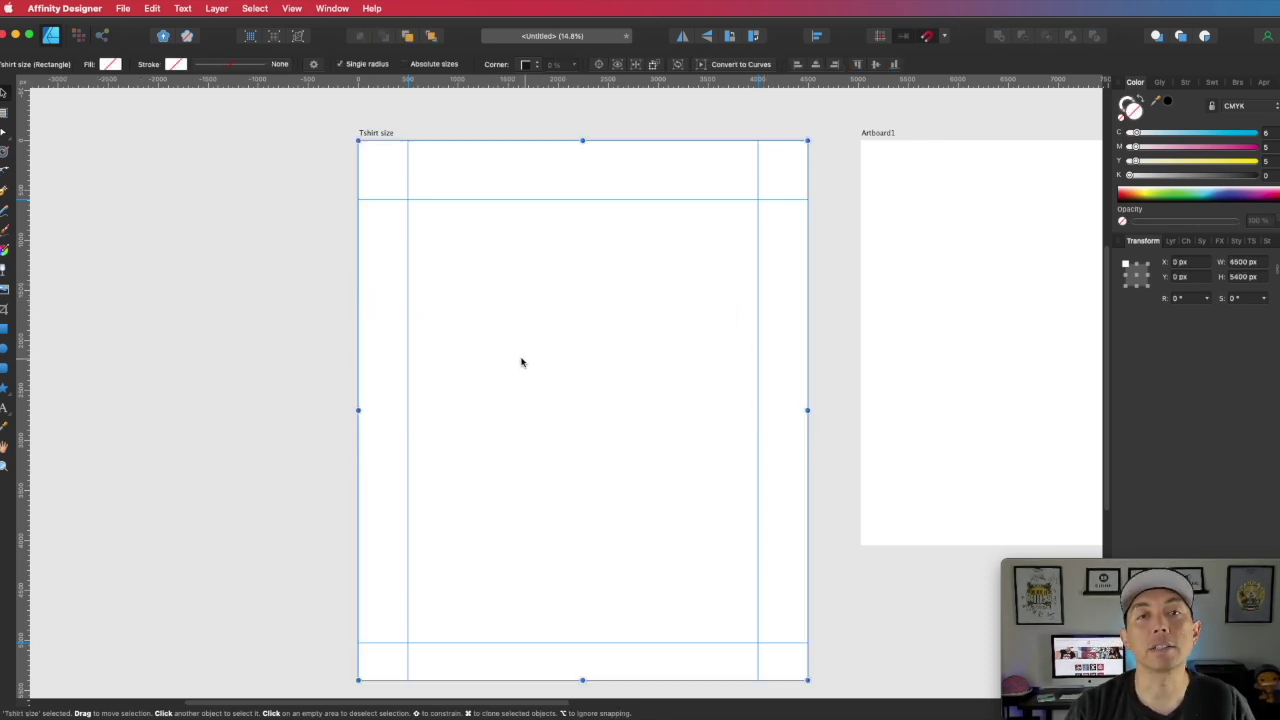
click(347, 297)
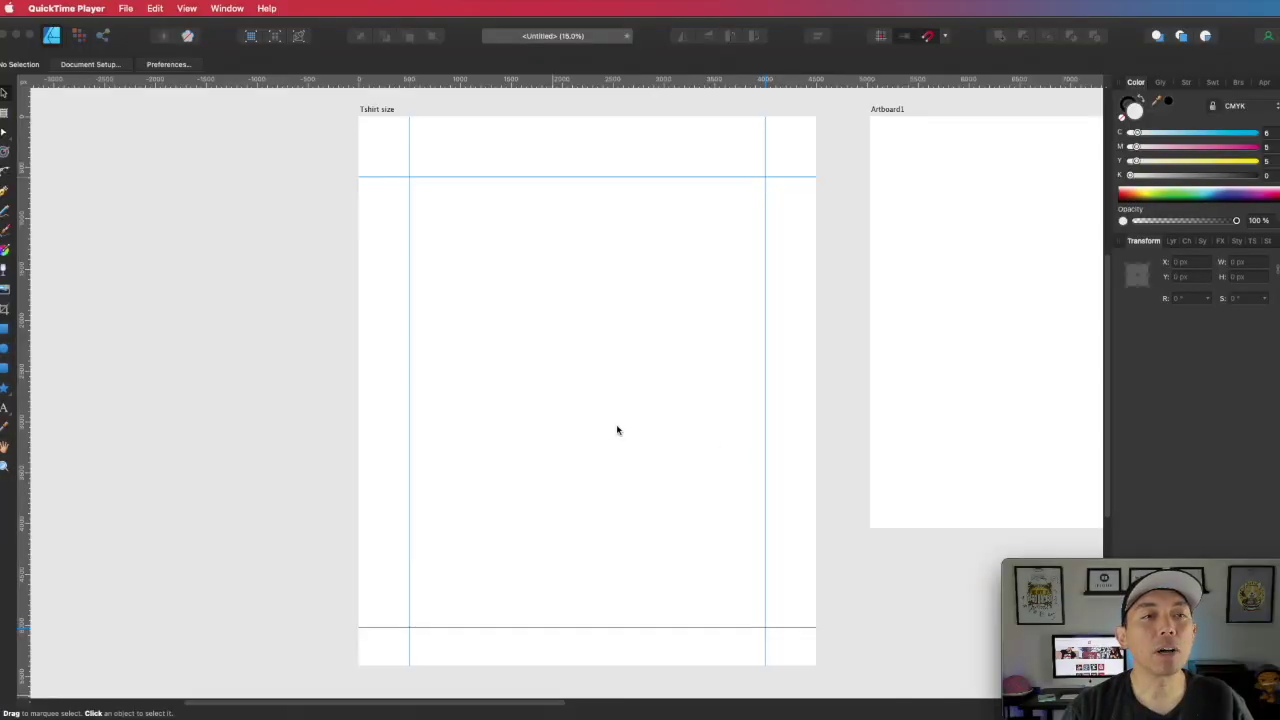
Step: Select the Tshirt size artboard and zoom the view in and out in fixed steps between 15% and 25%
click(546, 410)
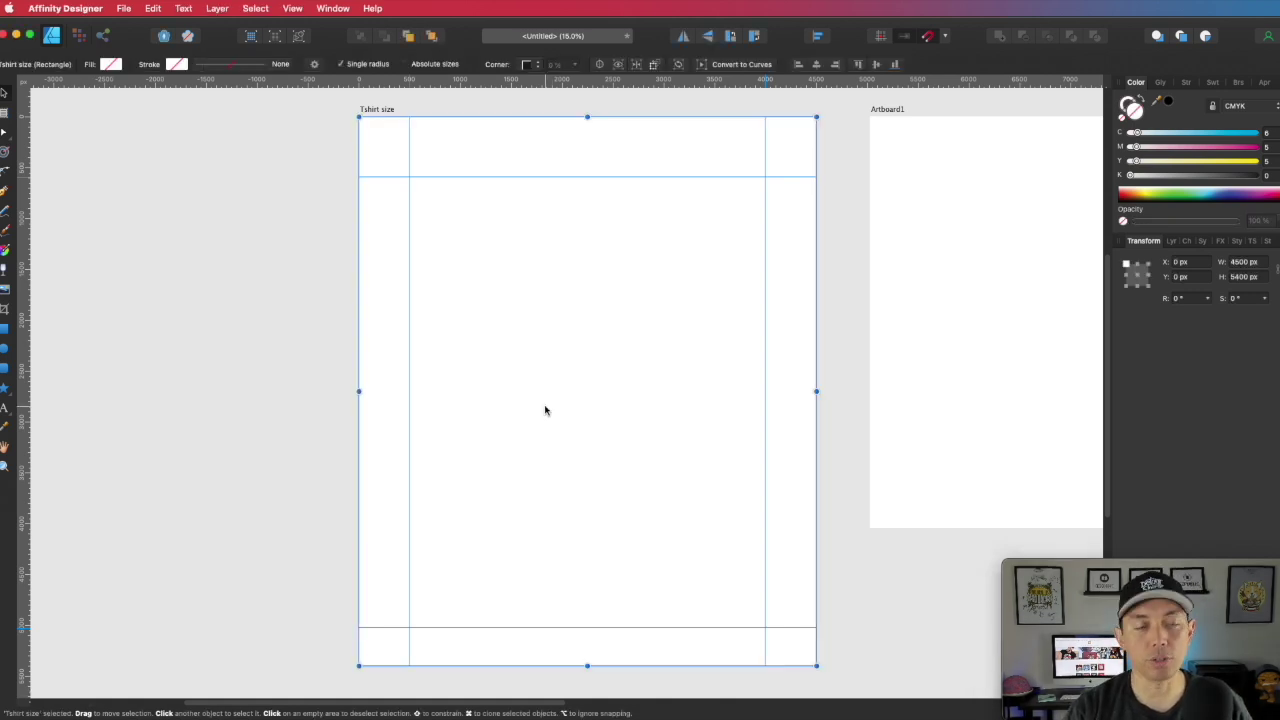
key(super+plus)
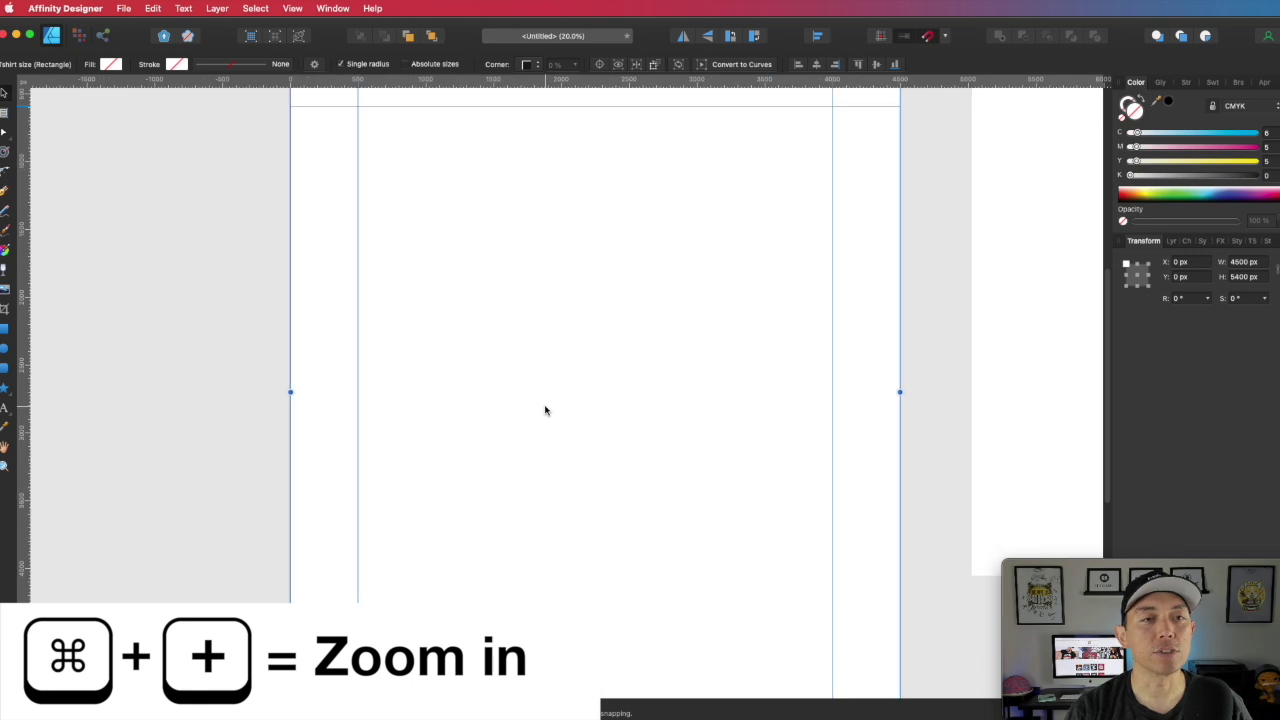
key(super+minus)
key(super+plus)
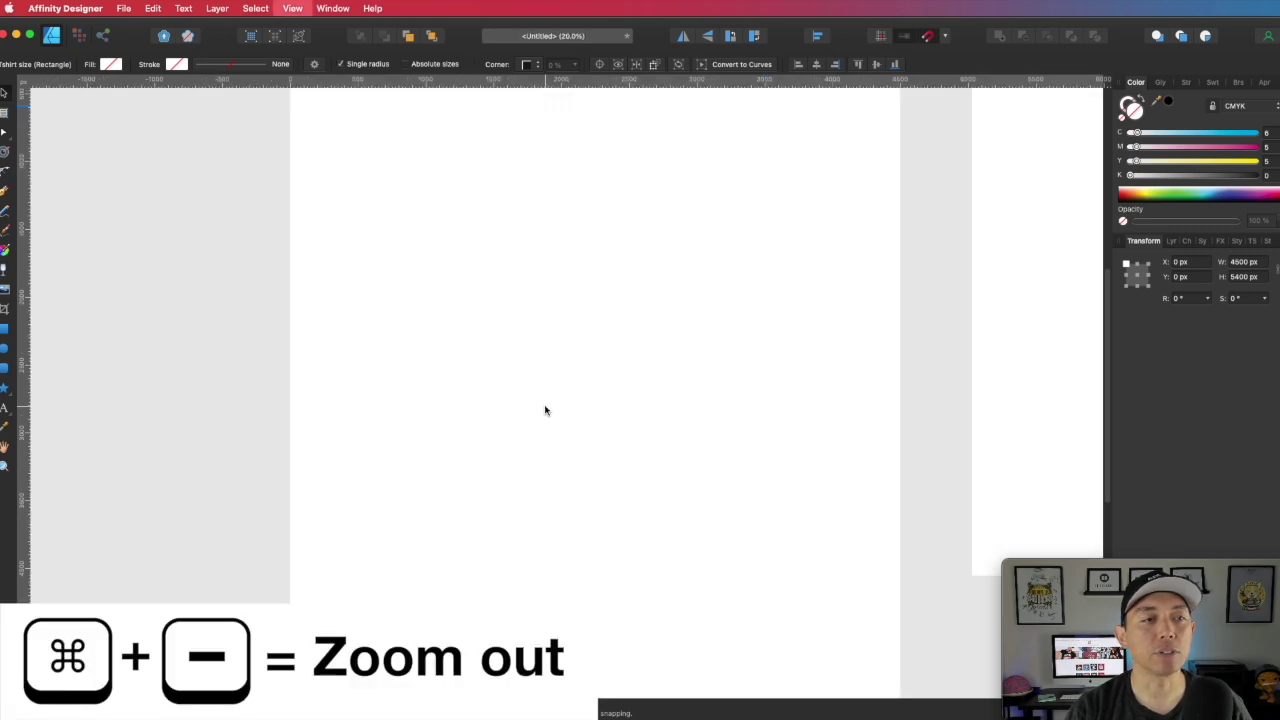
key(super+plus)
key(super+plus)
key(super+minus)
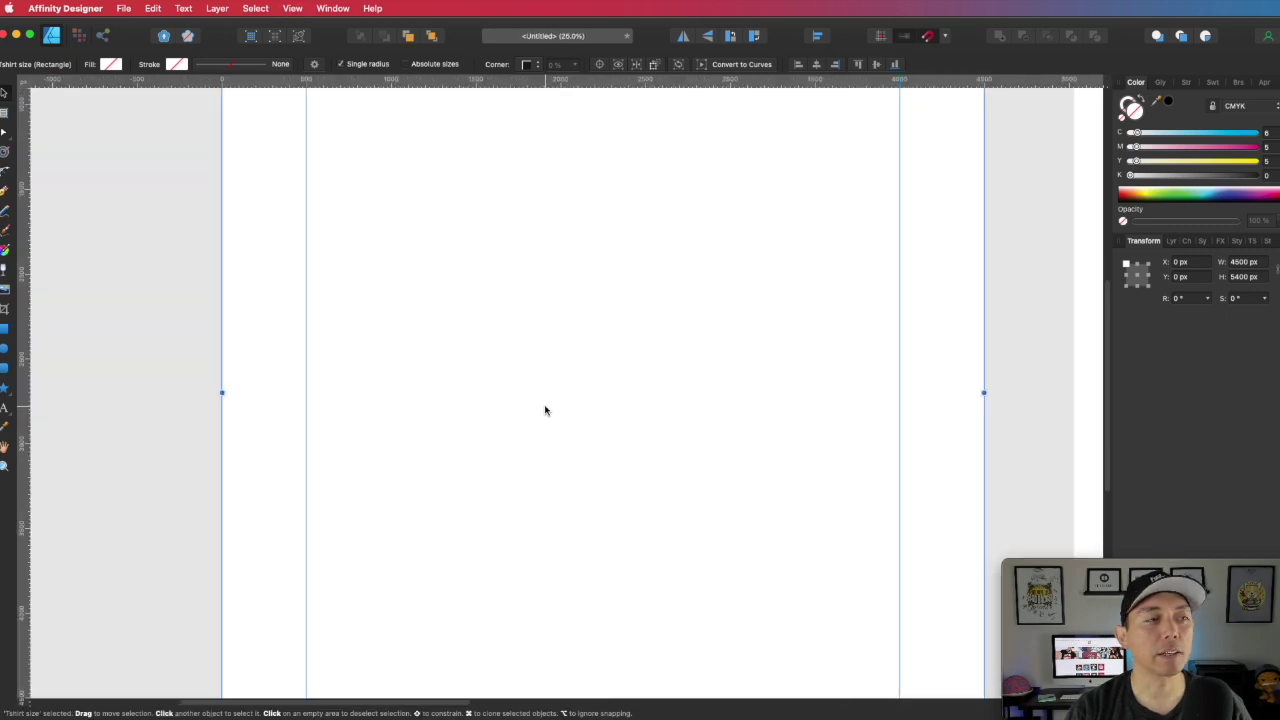
key(super+minus)
key(super+minus)
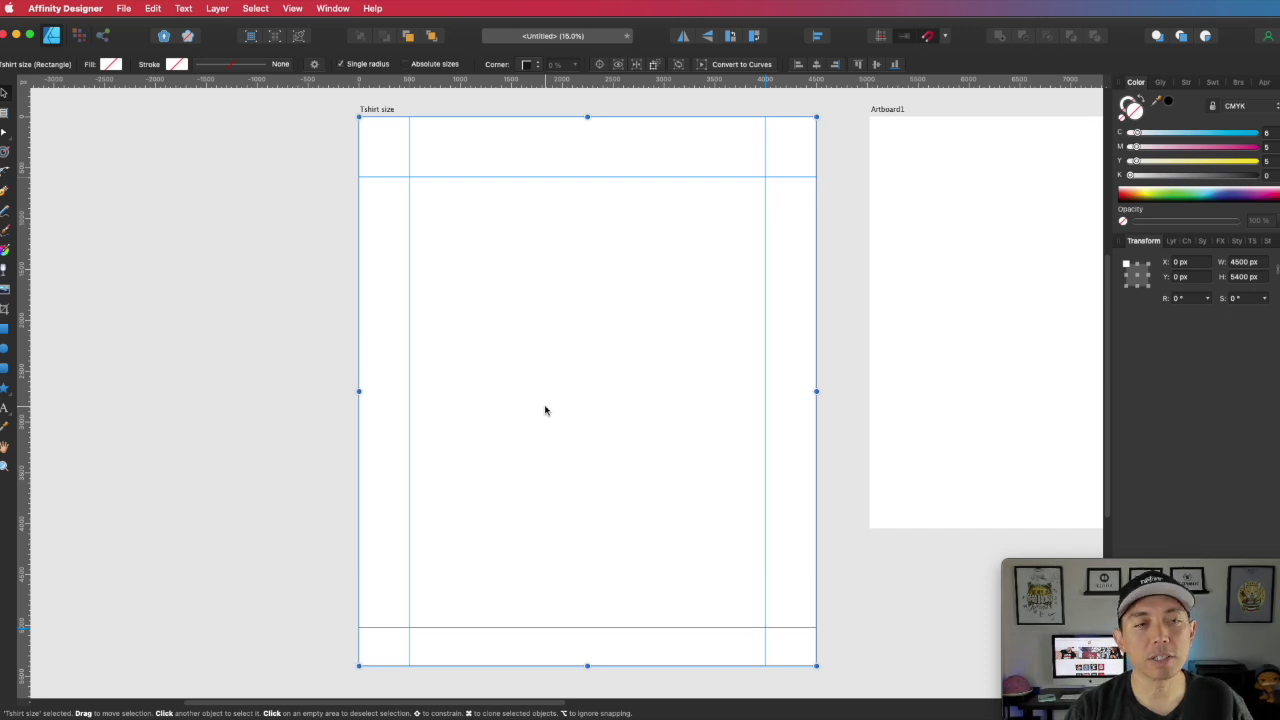
key(super+plus)
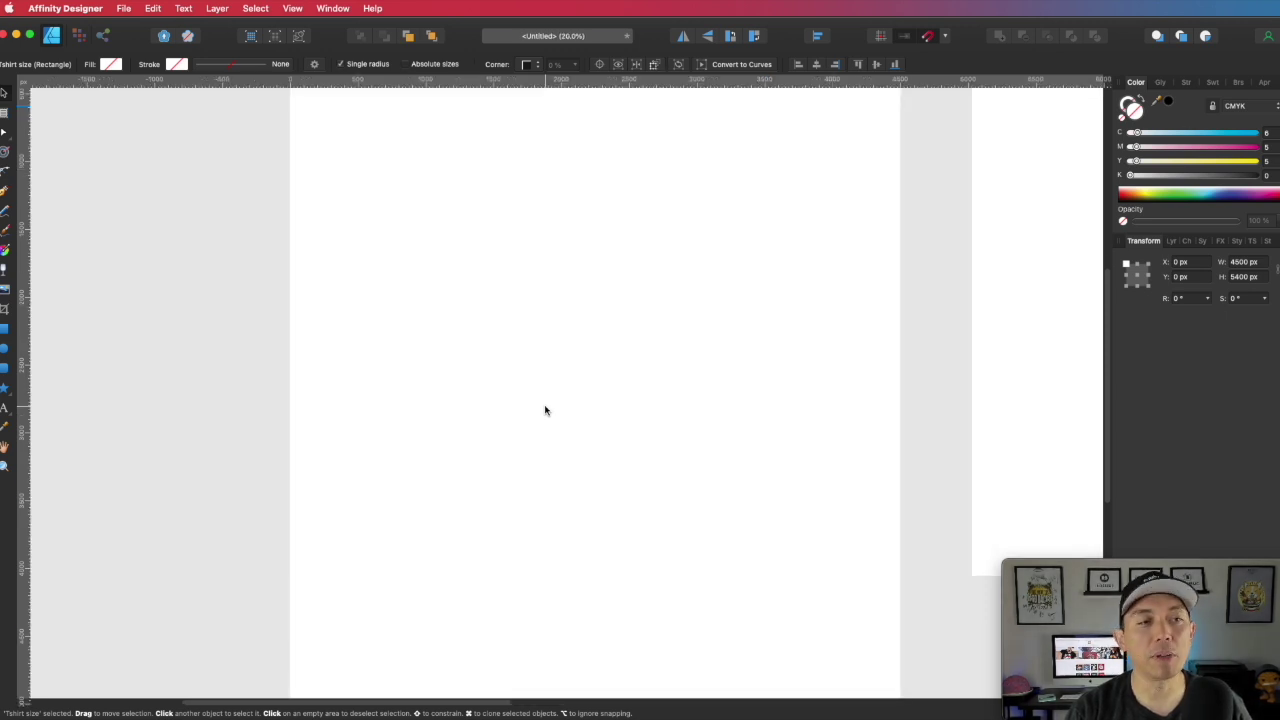
key(super+minus)
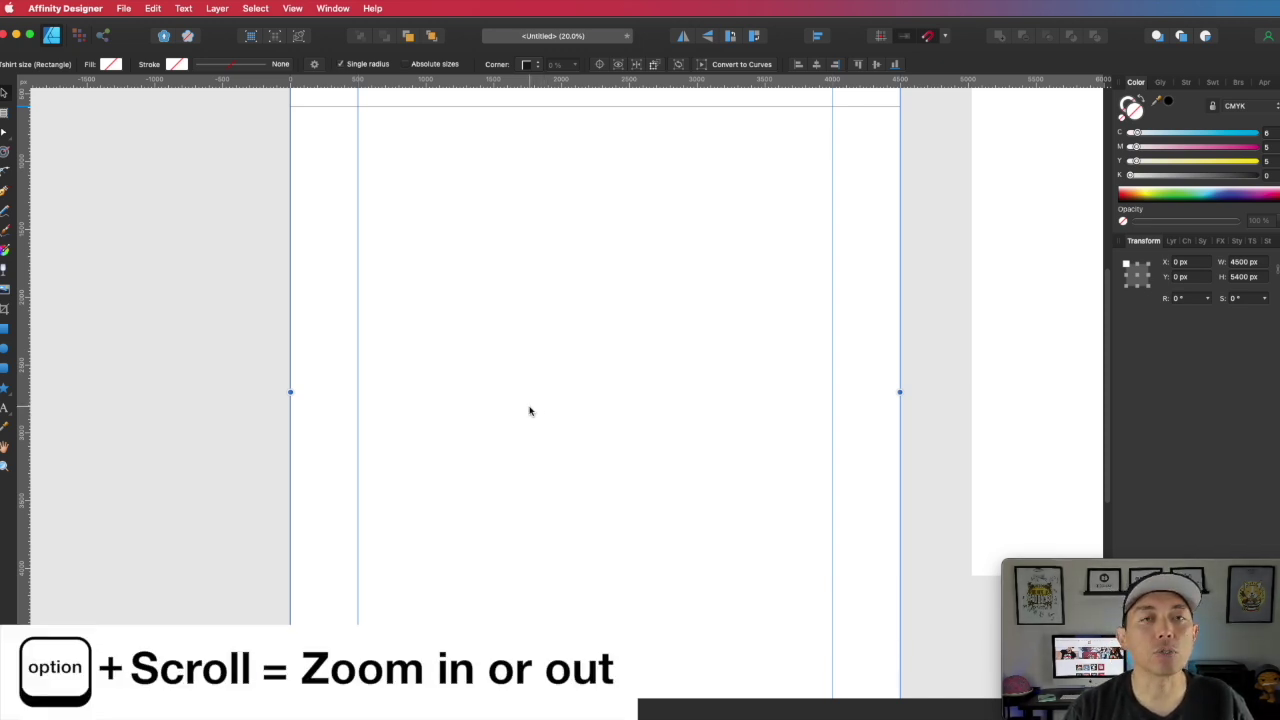
Step: Zoom smoothly in on the Tshirt size artboard to about 32% and back out to about 14%
scroll(535, 425, up, 4)
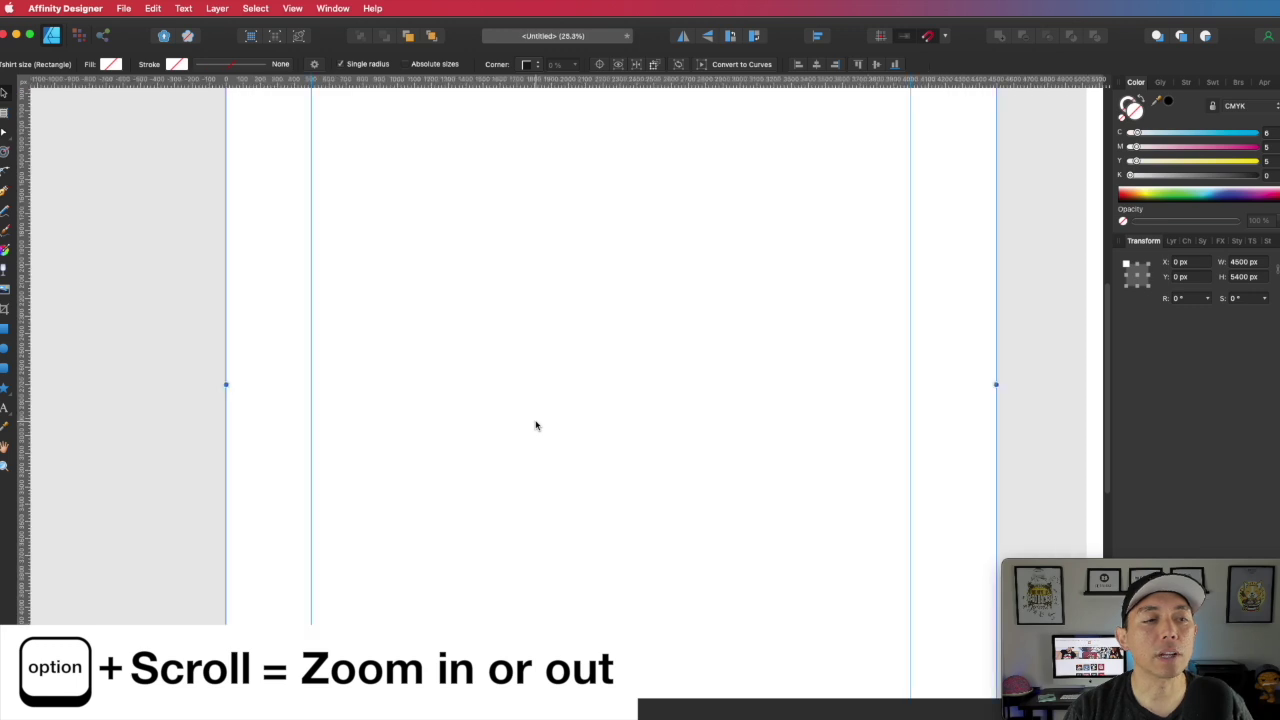
scroll(535, 425, up, 1)
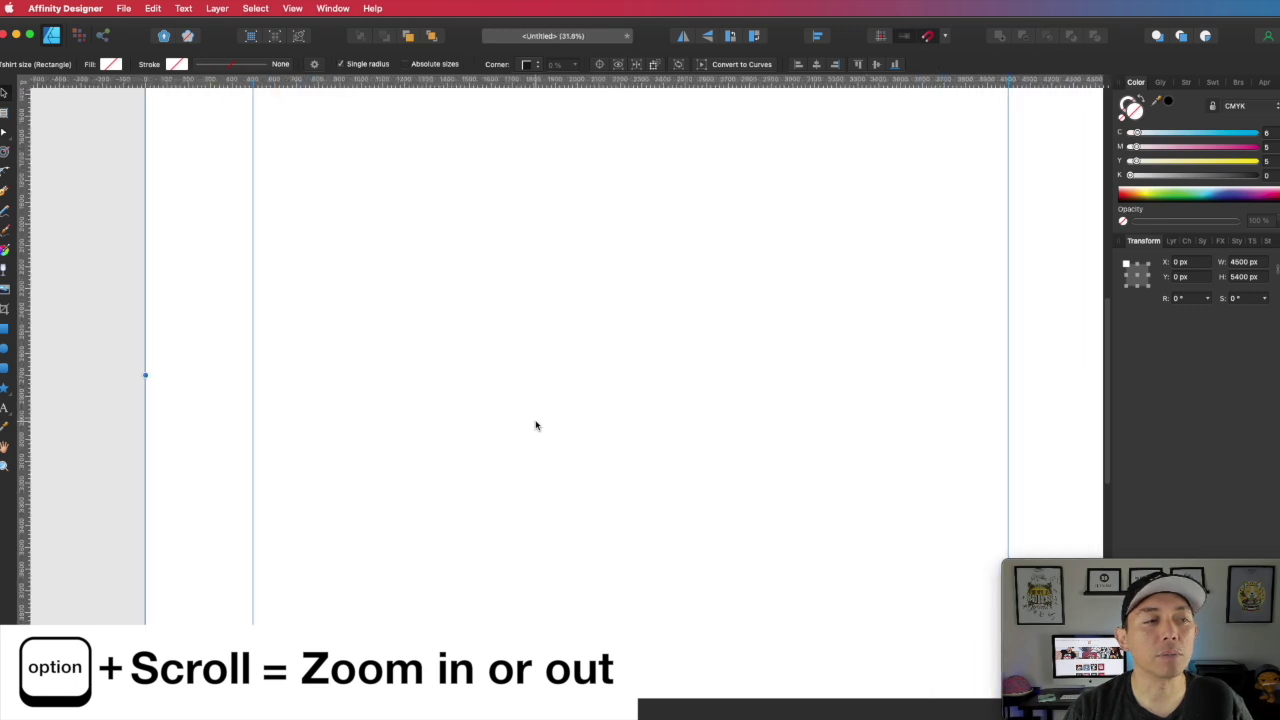
scroll(535, 425, down, 4)
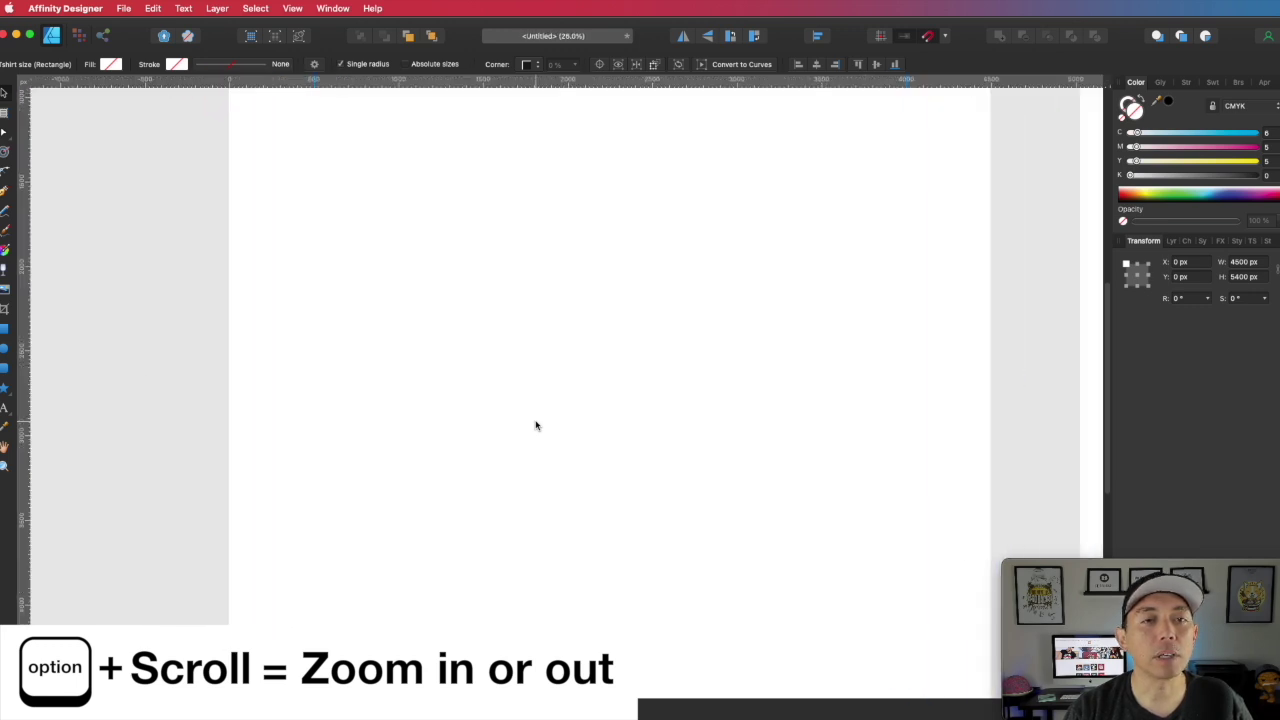
scroll(535, 425, down, 5)
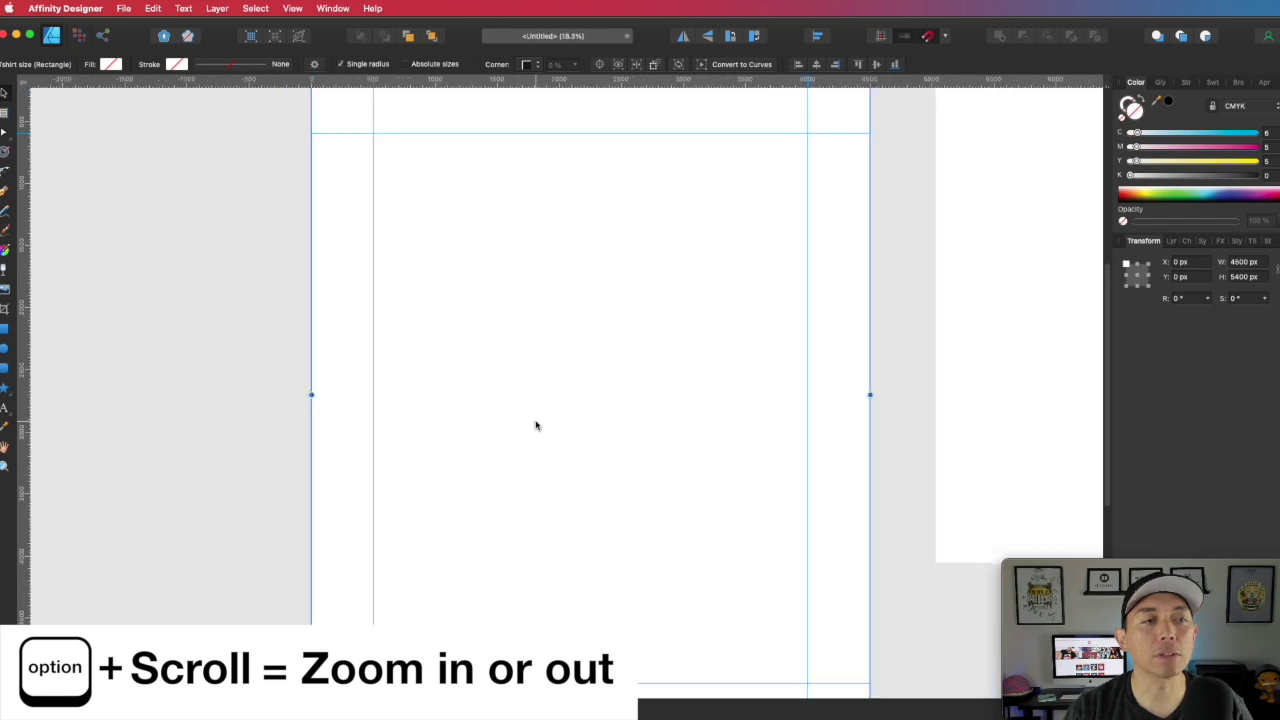
scroll(535, 425, down, 1)
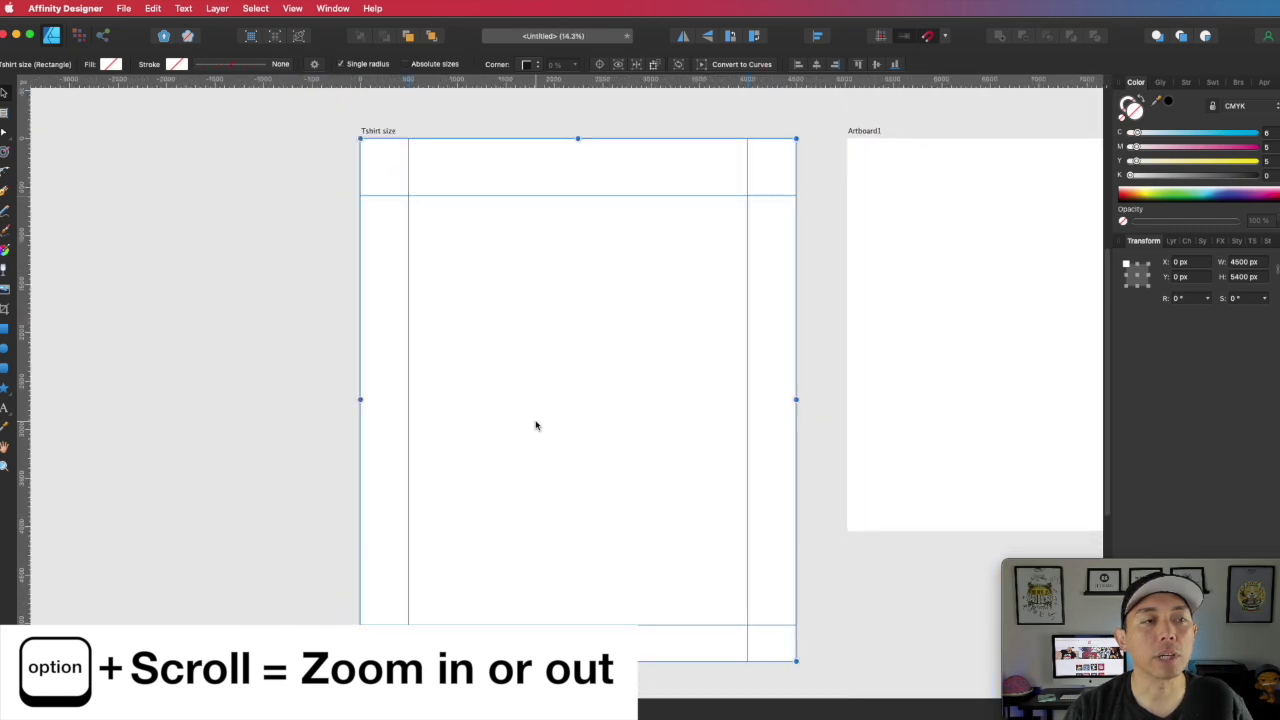
Step: Zoom the view of the Tshirt size artboard smoothly in and out between about 14% and 50%, finishing near 29%
scroll(535, 425, up, 4)
scroll(535, 425, up, 3)
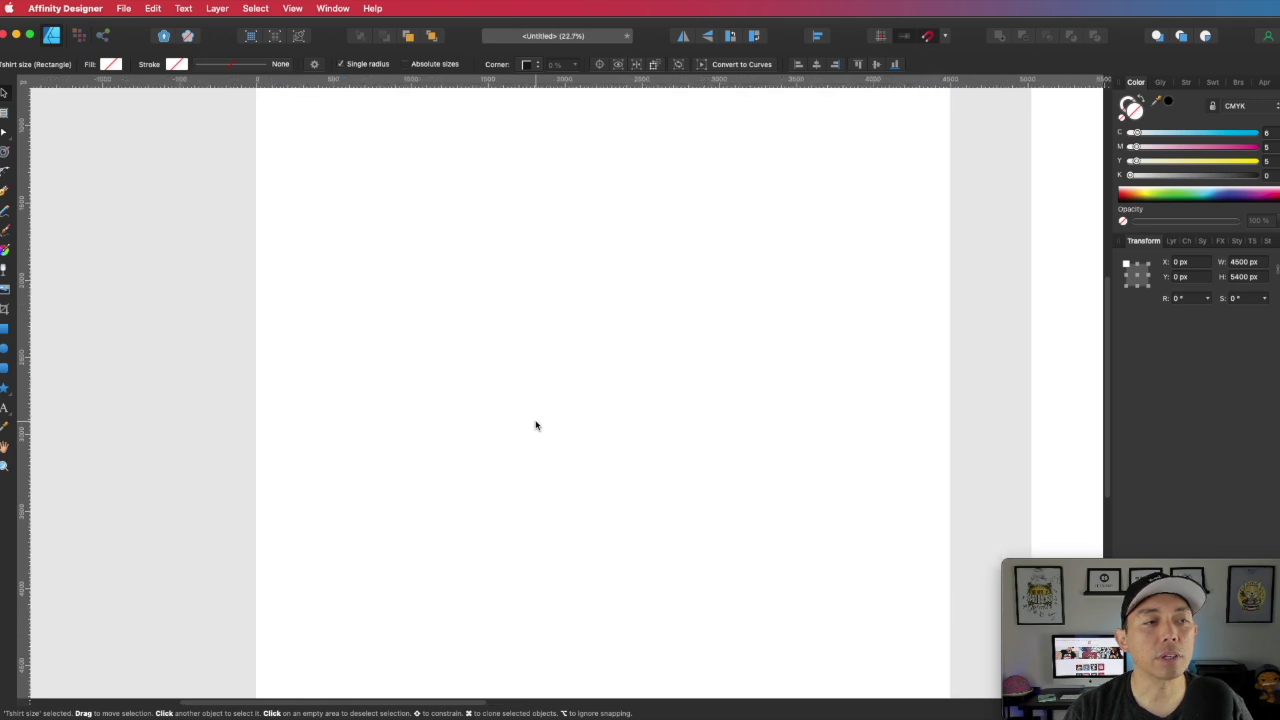
scroll(535, 425, up, 3)
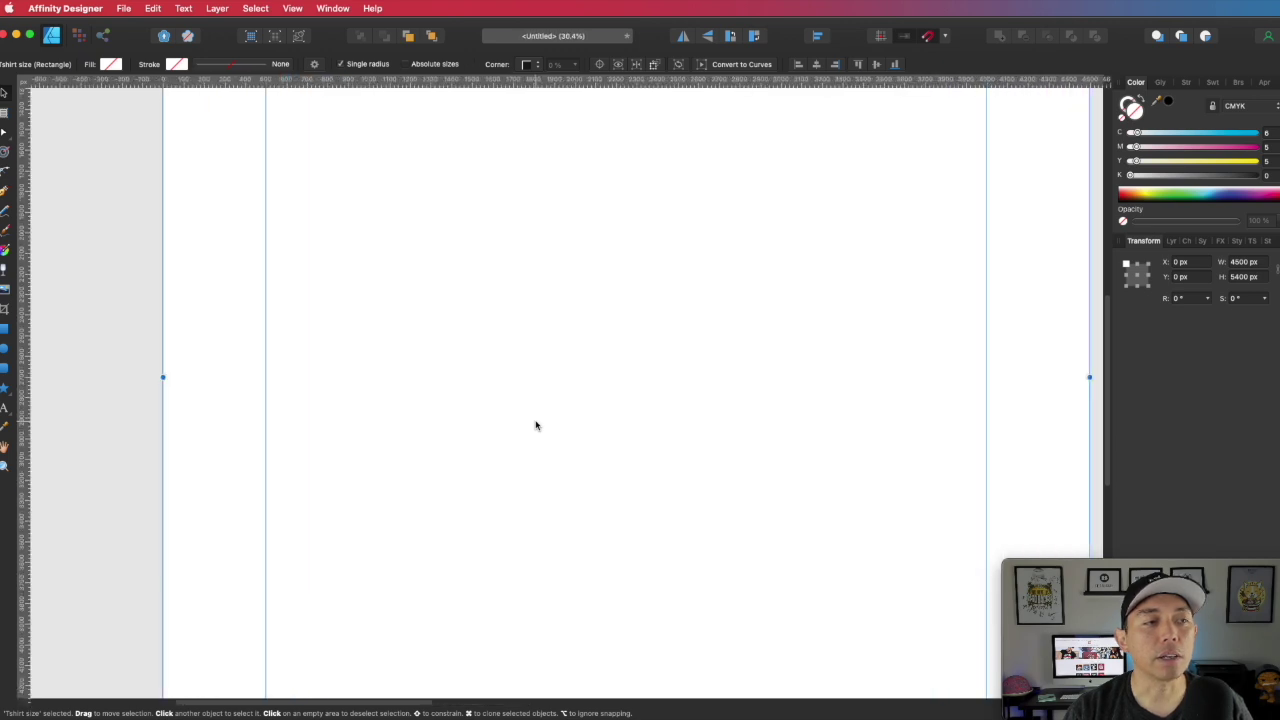
scroll(535, 425, up, 1)
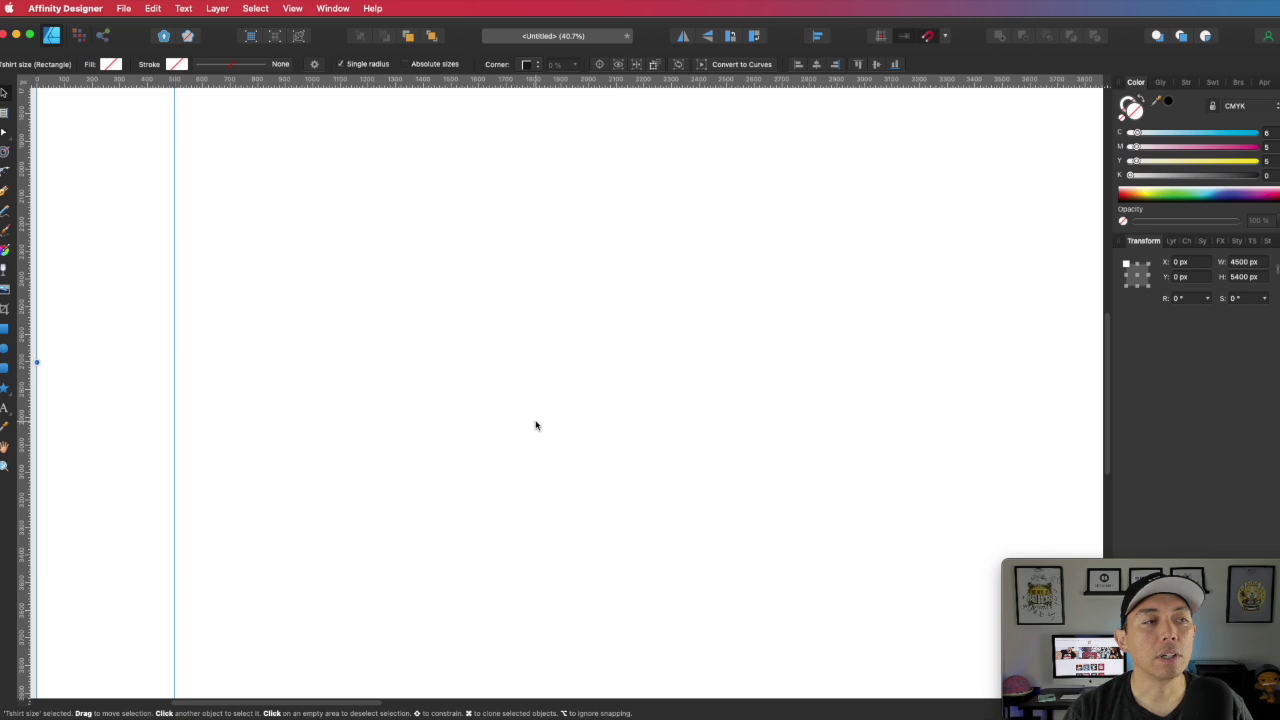
scroll(535, 425, down, 4)
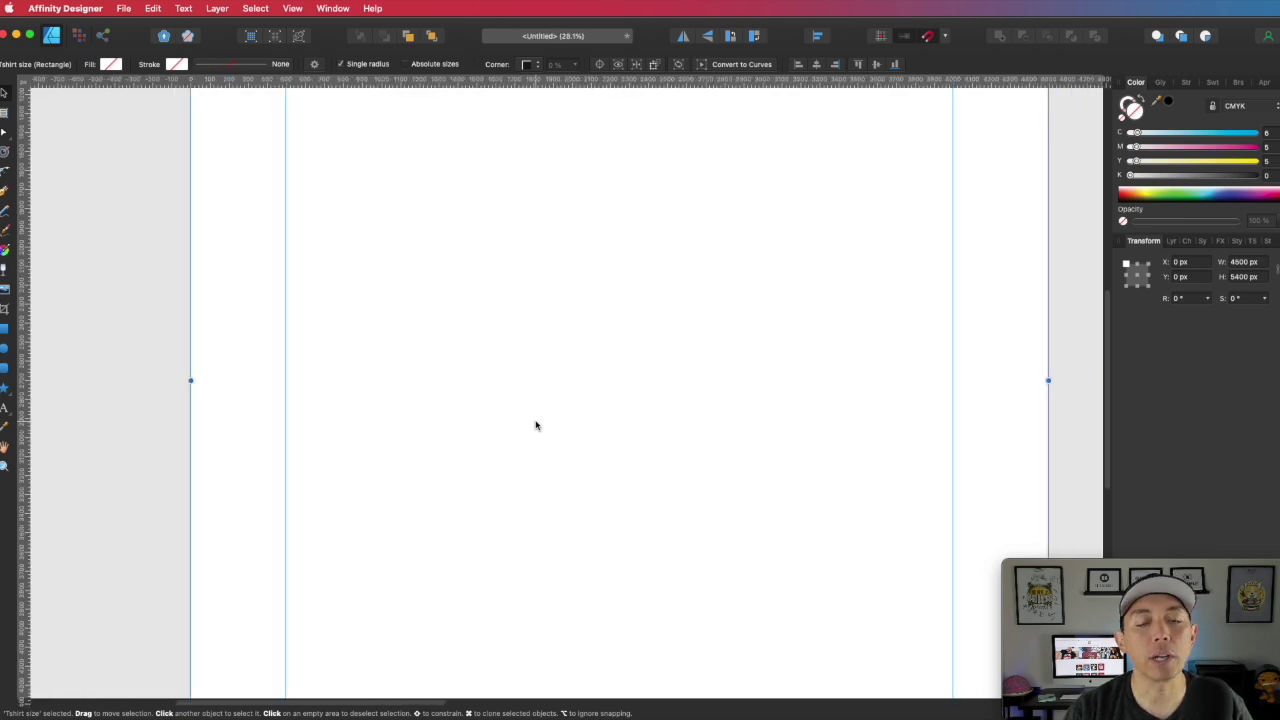
scroll(535, 425, up, 3)
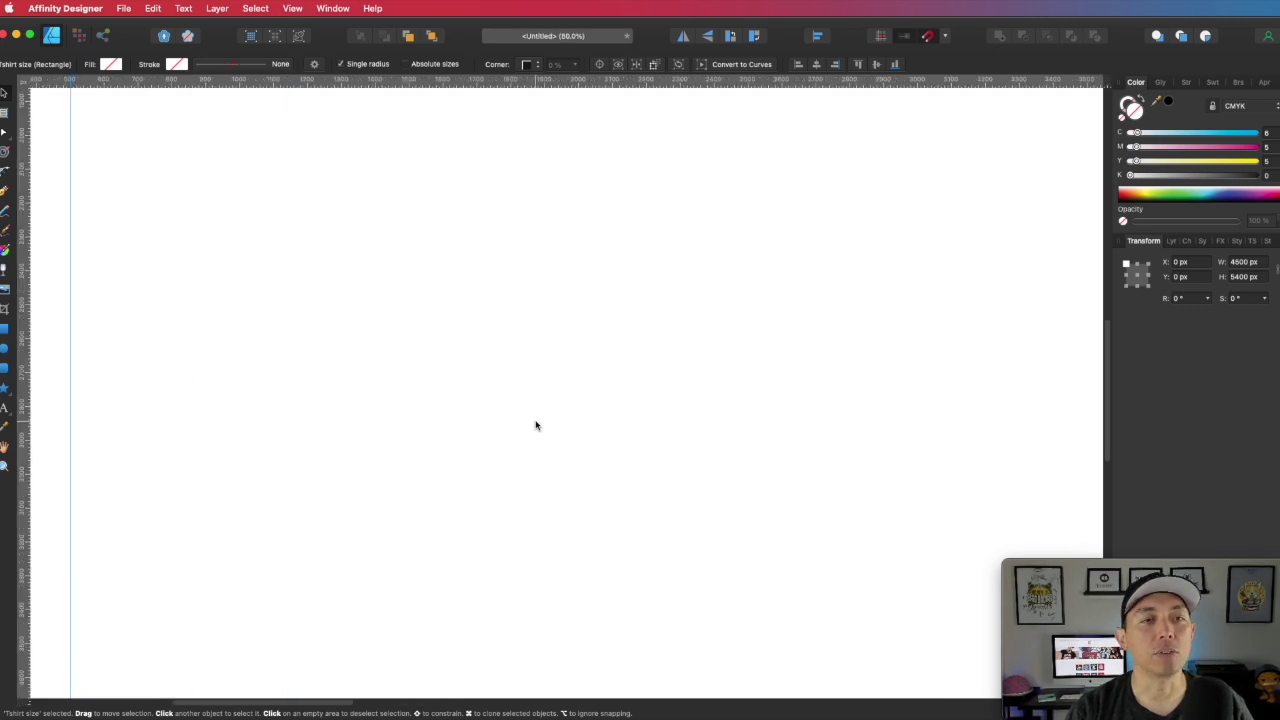
scroll(535, 425, down, 3)
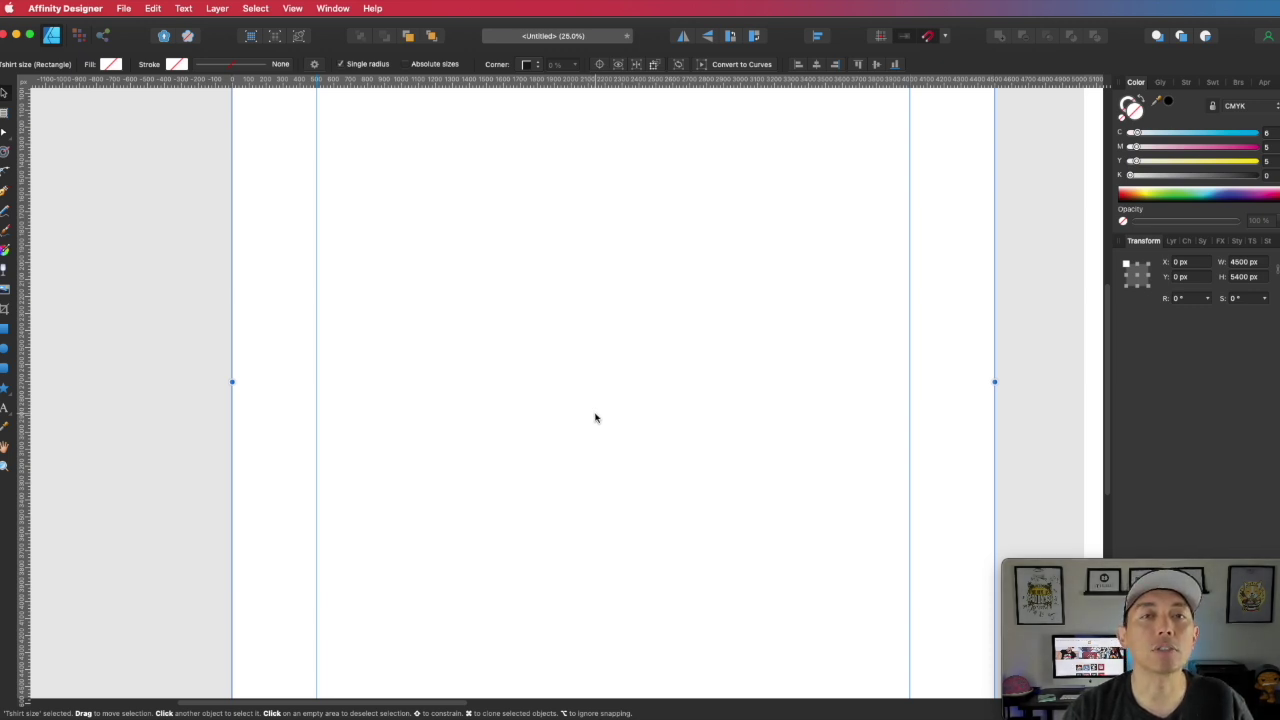
scroll(595, 418, down, 1)
scroll(595, 418, up, 3)
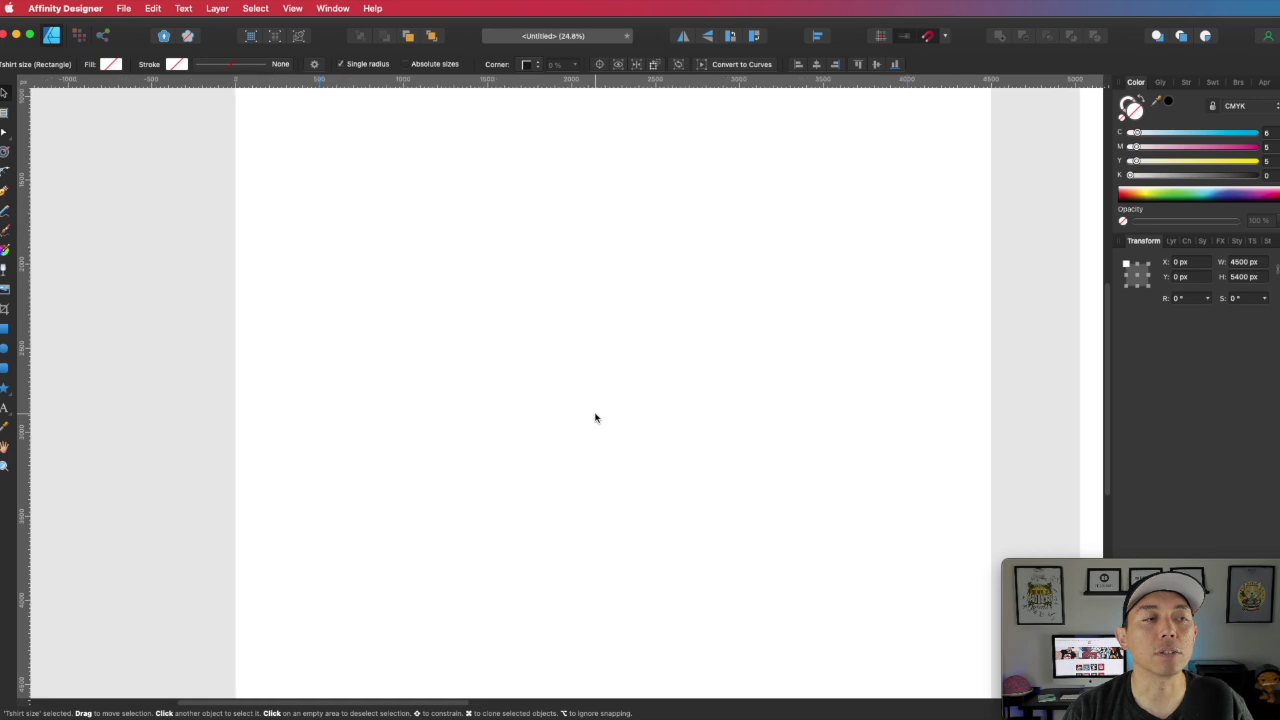
scroll(595, 418, down, 1)
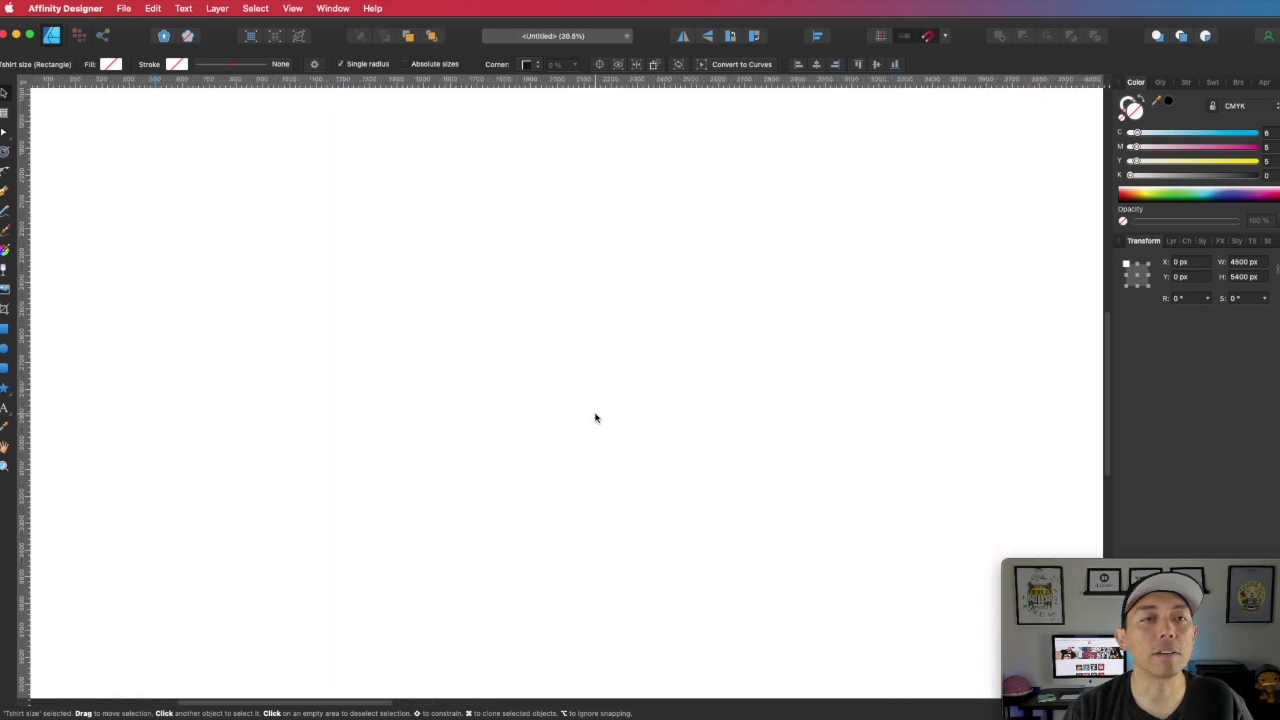
scroll(595, 418, down, 1)
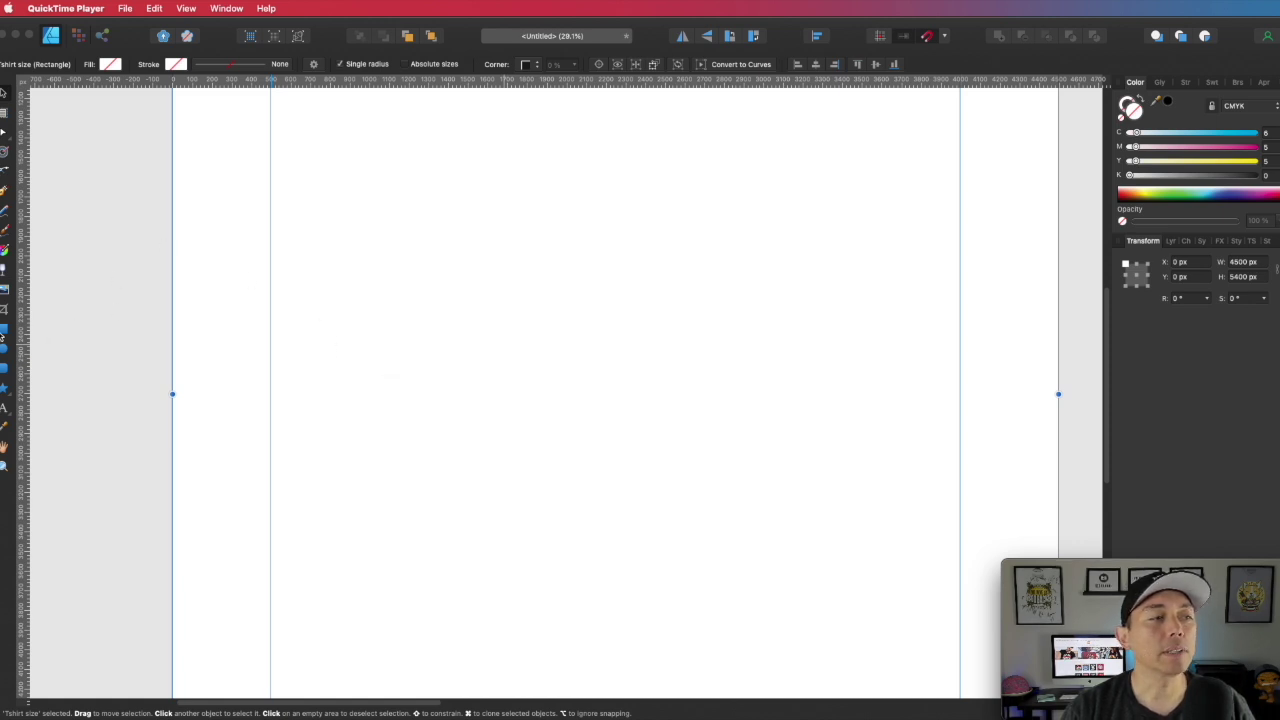
Step: Draw a 396 px square inside the Tshirt size artboard's left guide, select it with the Move tool and show the layer list
click(3, 337)
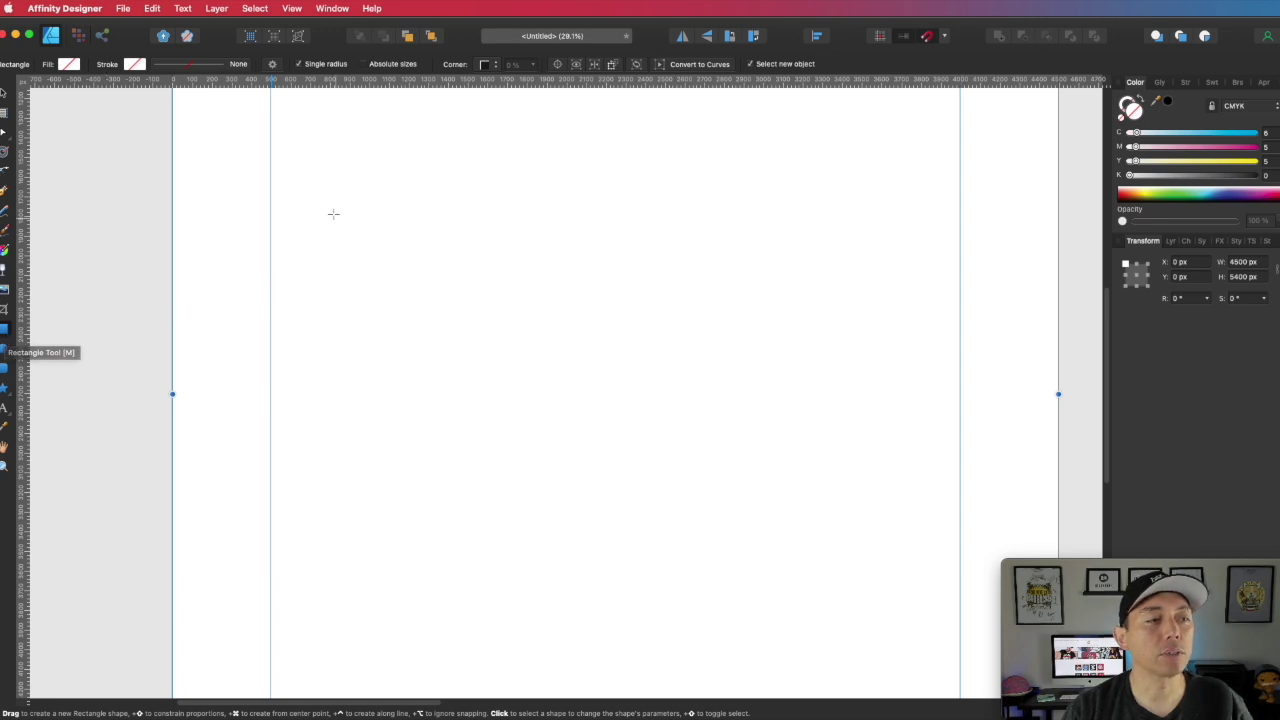
drag(329, 203, 409, 285)
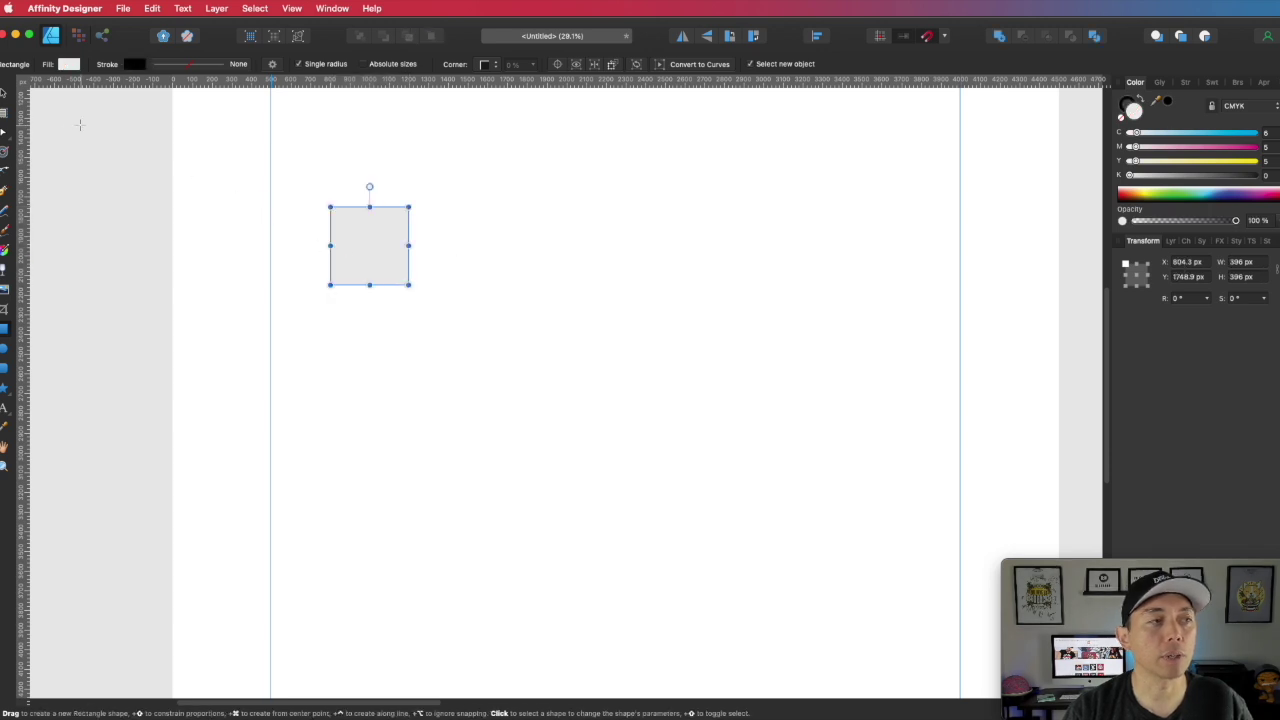
click(6, 93)
click(105, 172)
click(351, 234)
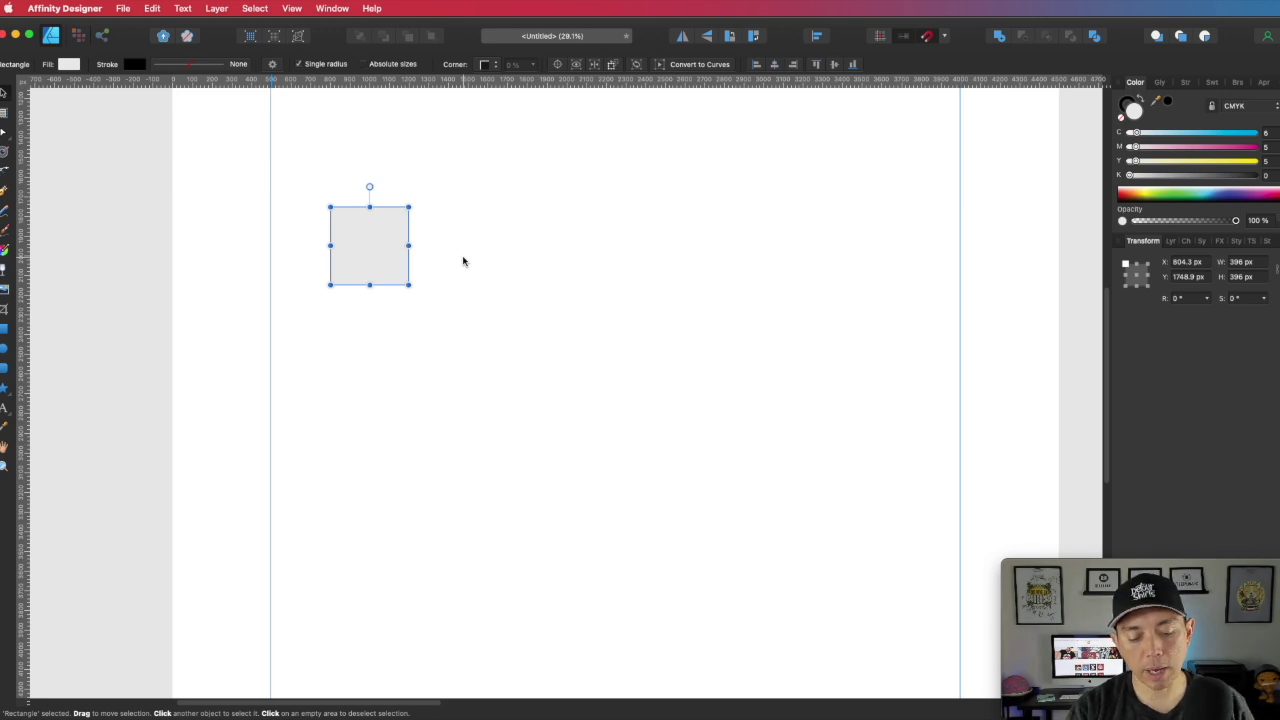
click(1173, 242)
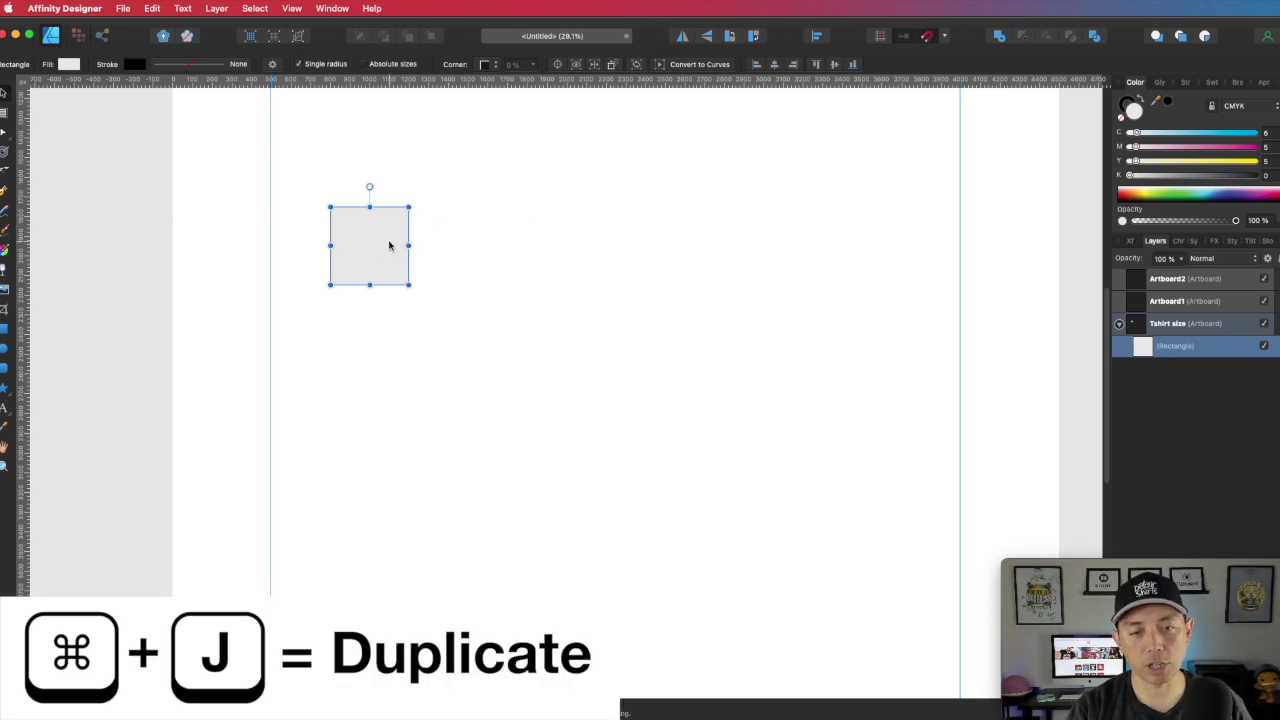
Step: Duplicate the square in place, move the copy out to its right, and delete the copy
key(super+j)
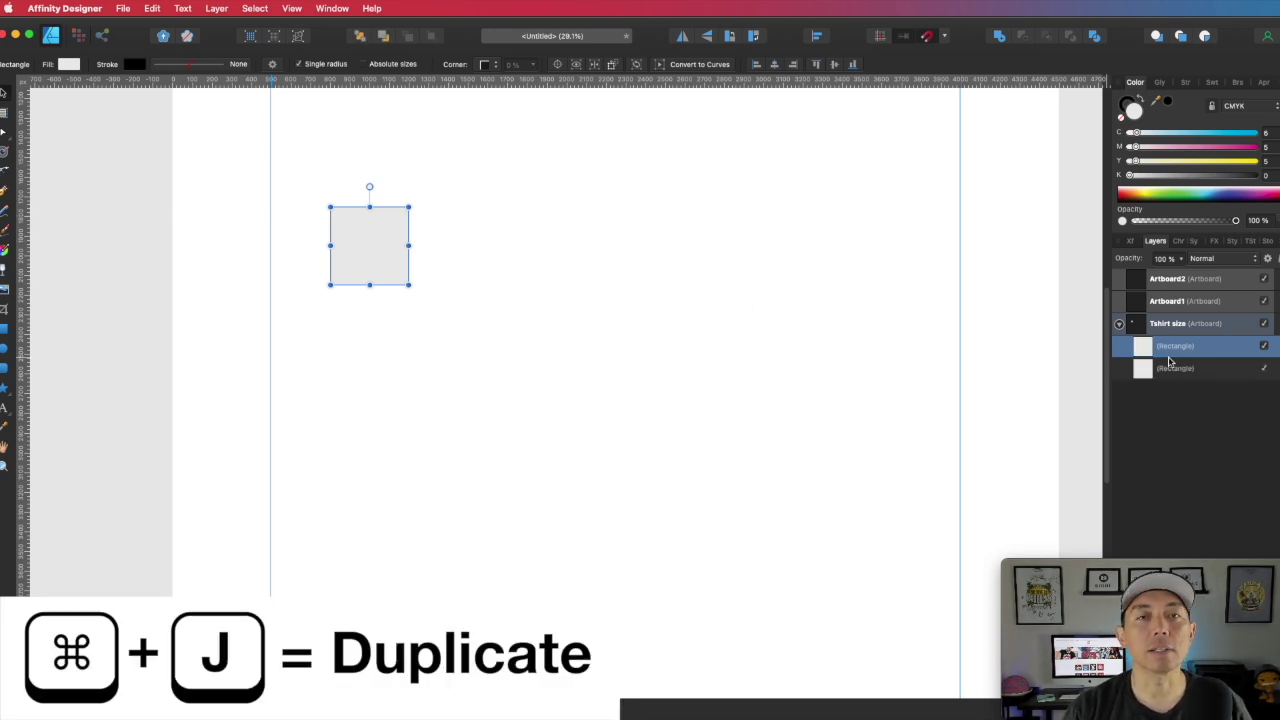
drag(366, 246, 484, 242)
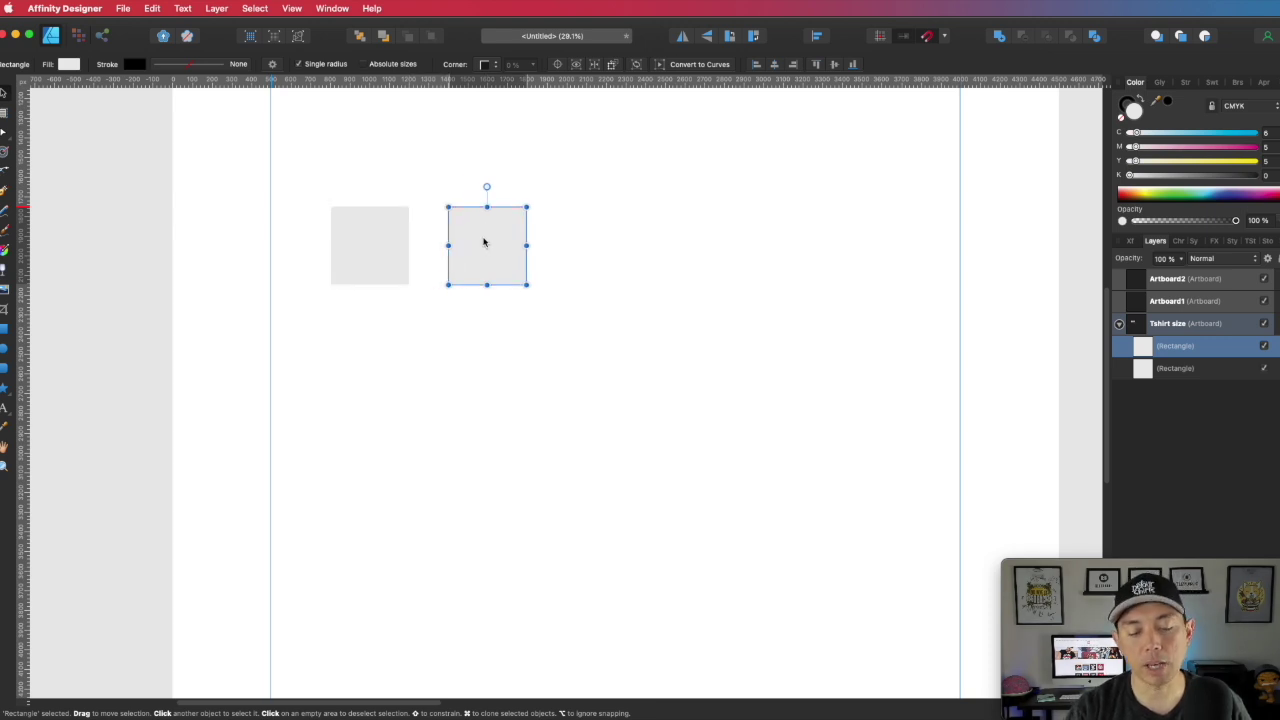
key(Delete)
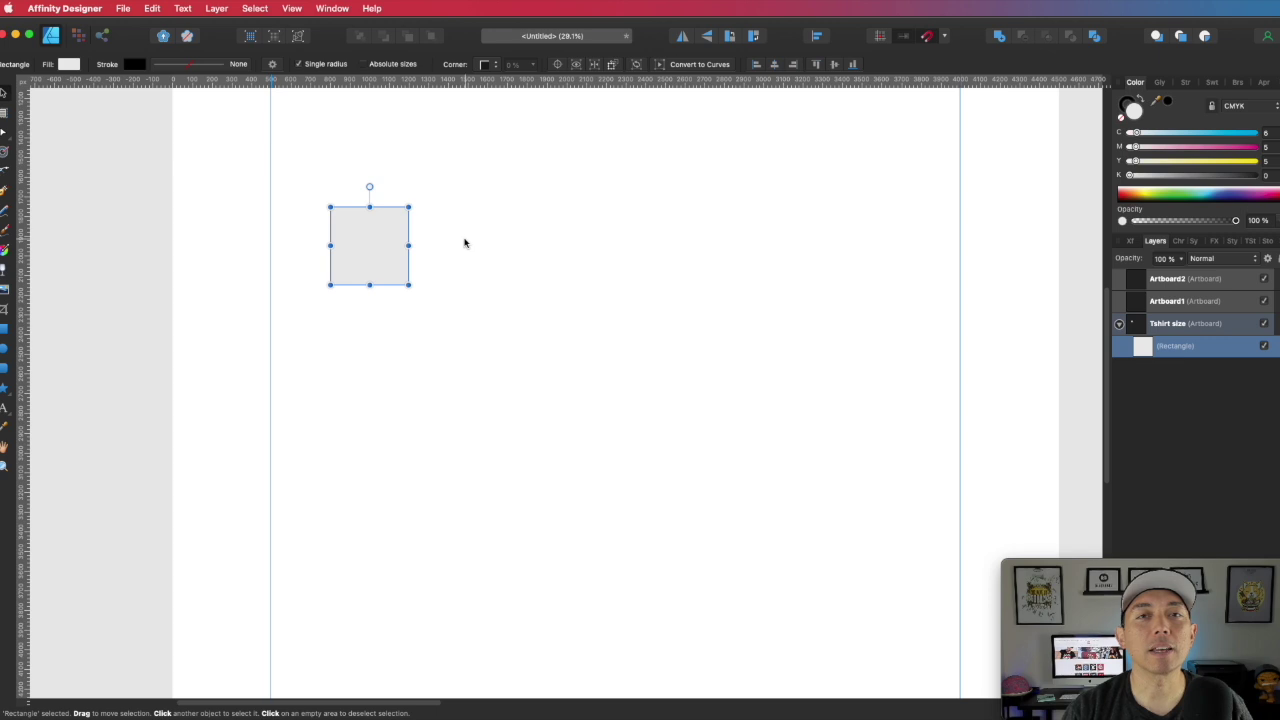
Step: Copy the square a short distance to its right and repeat the duplication to form a row of seven evenly spaced squares
click(440, 232)
click(376, 240)
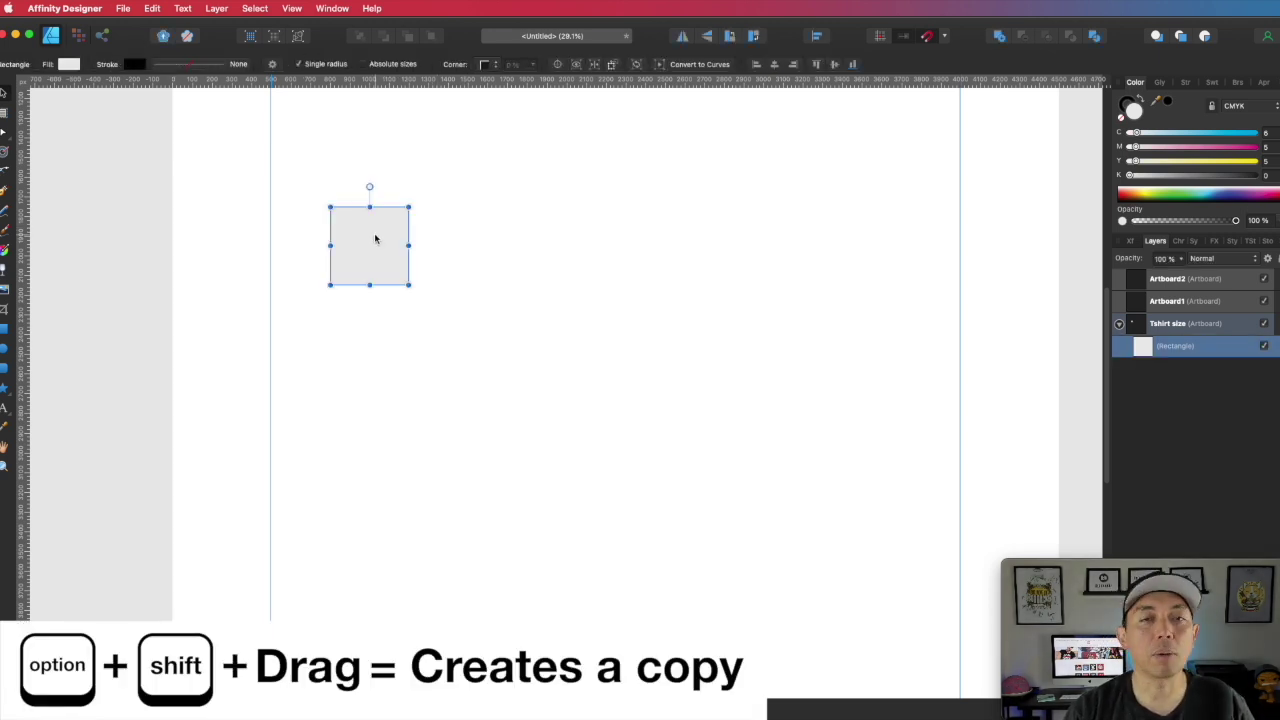
drag(376, 240, 468, 238)
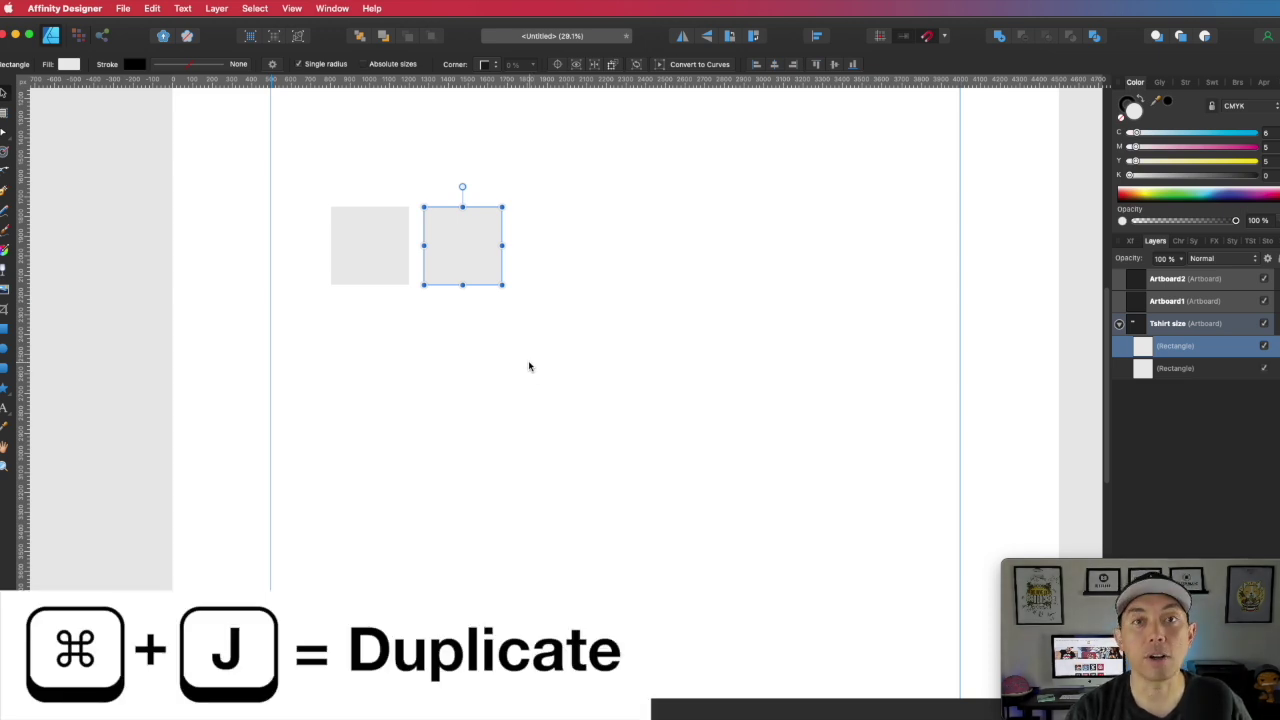
key(super+j)
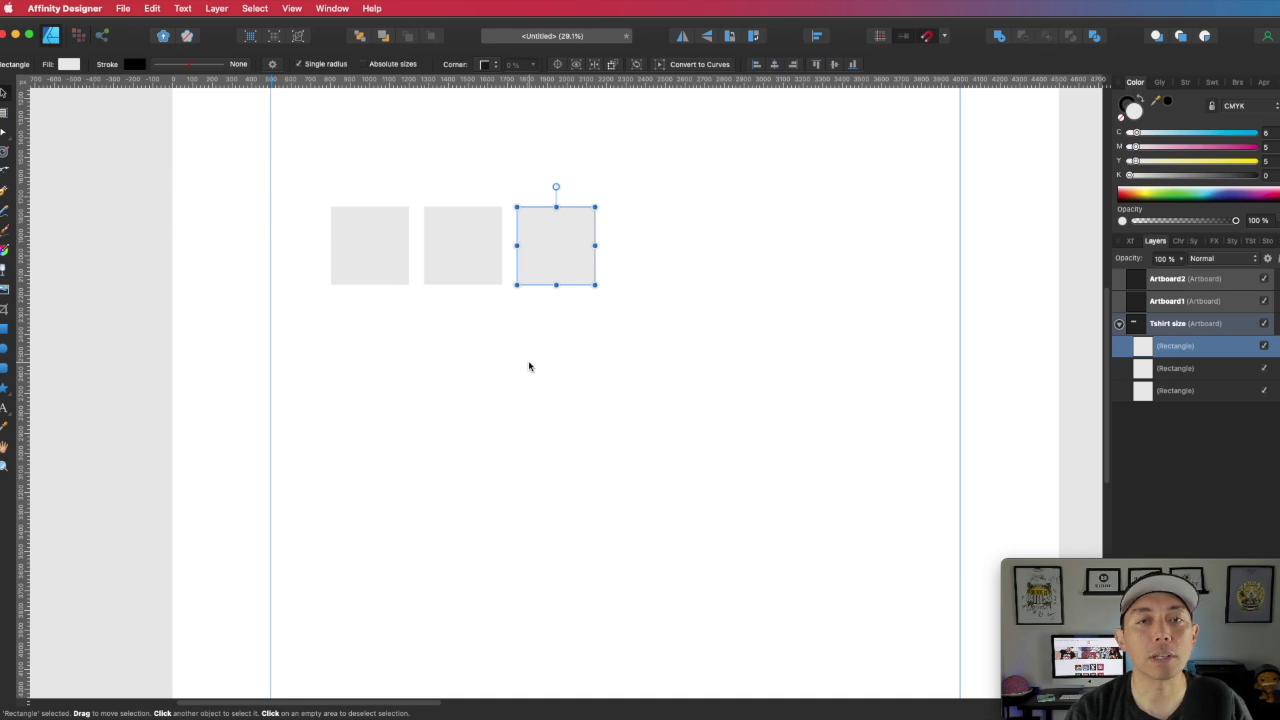
key(super+j)
key(super+j)
key(super+j)
key(super+j)
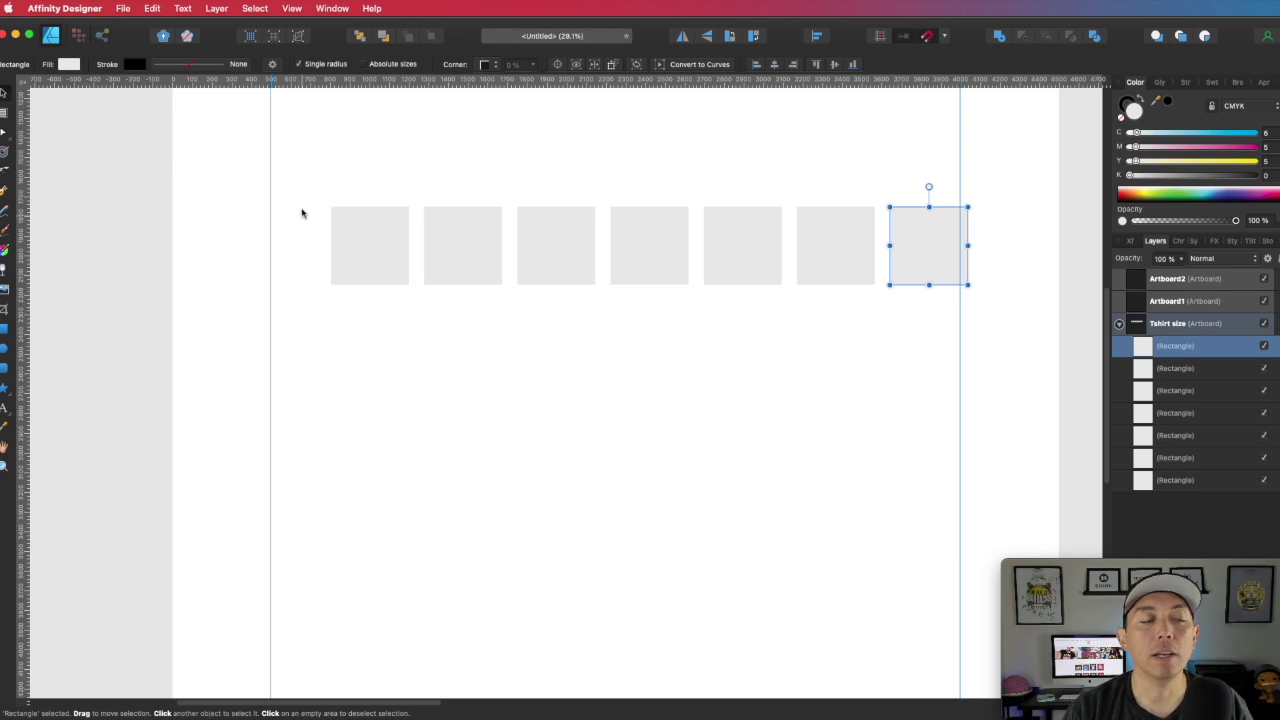
Step: Select all seven squares, copy the row directly below, and repeat the duplication to build a seven-row grid
drag(303, 181, 1040, 360)
drag(714, 257, 700, 297)
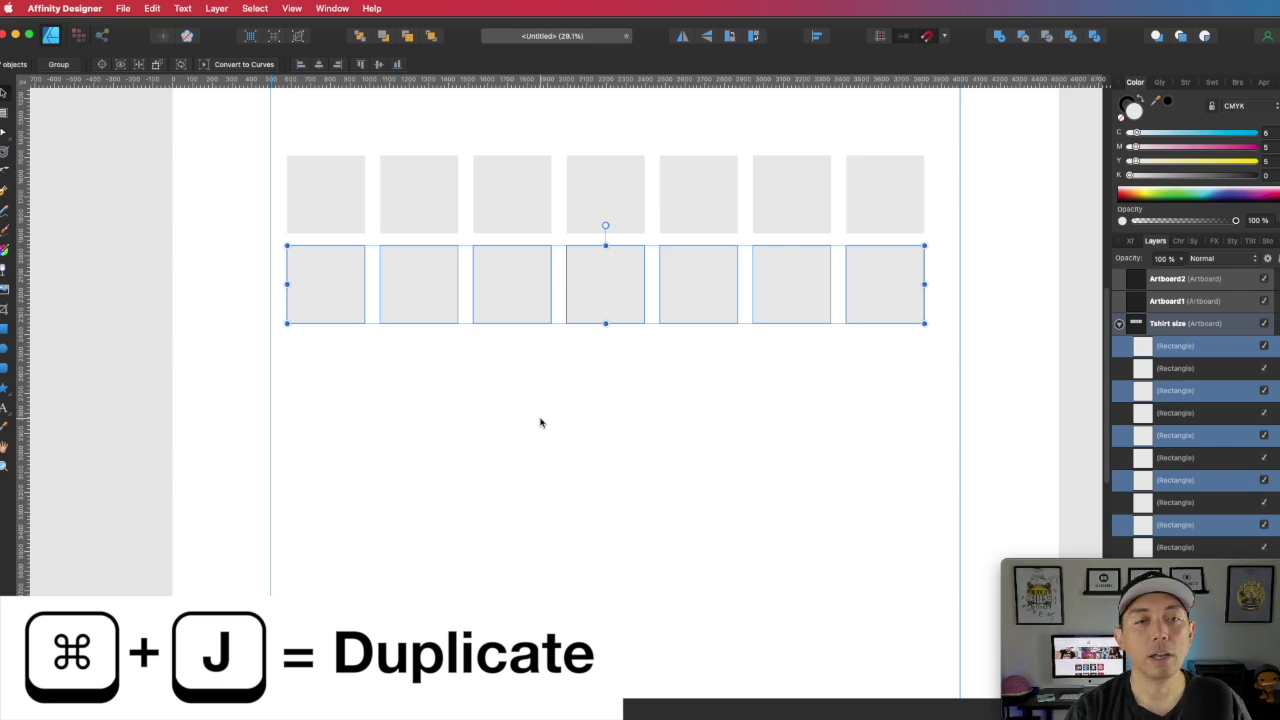
key(super+j)
key(super+j)
key(super+j)
key(super+j)
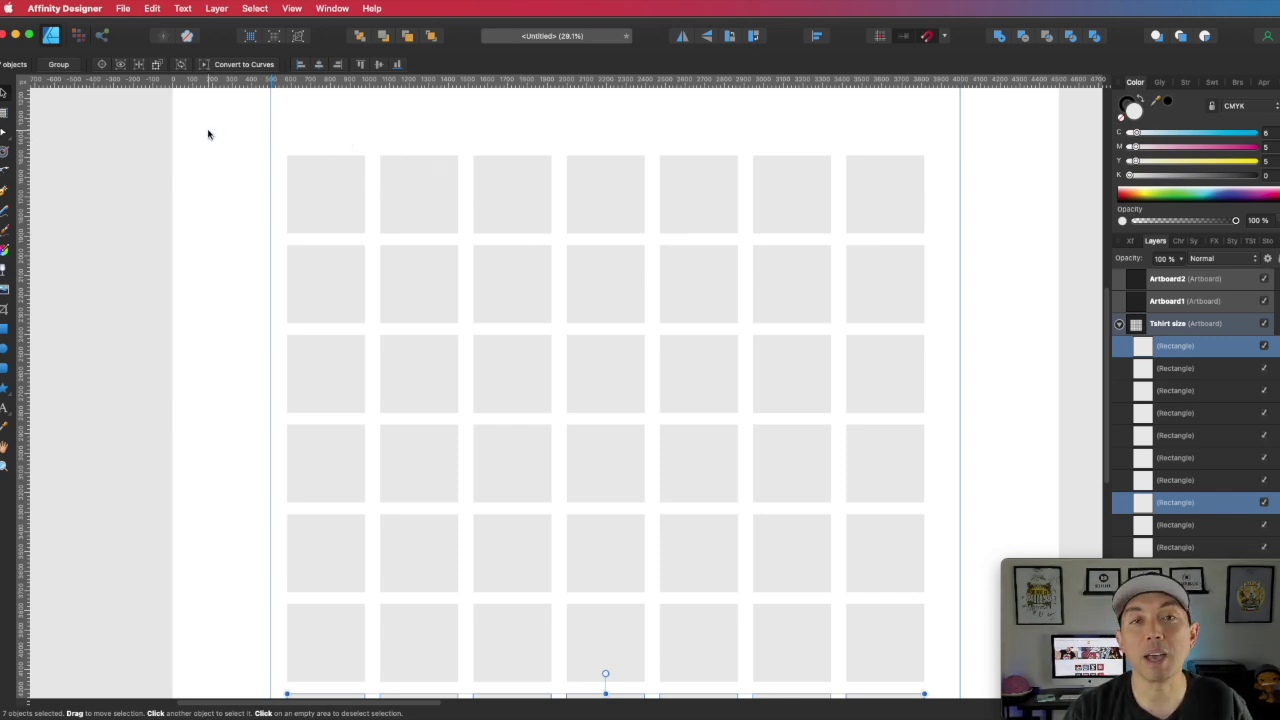
Step: Undo the grid, the row moves and all the square's copies, back to the single original square
key(super+z)
key(super+z)
key(super+z)
key(super+z)
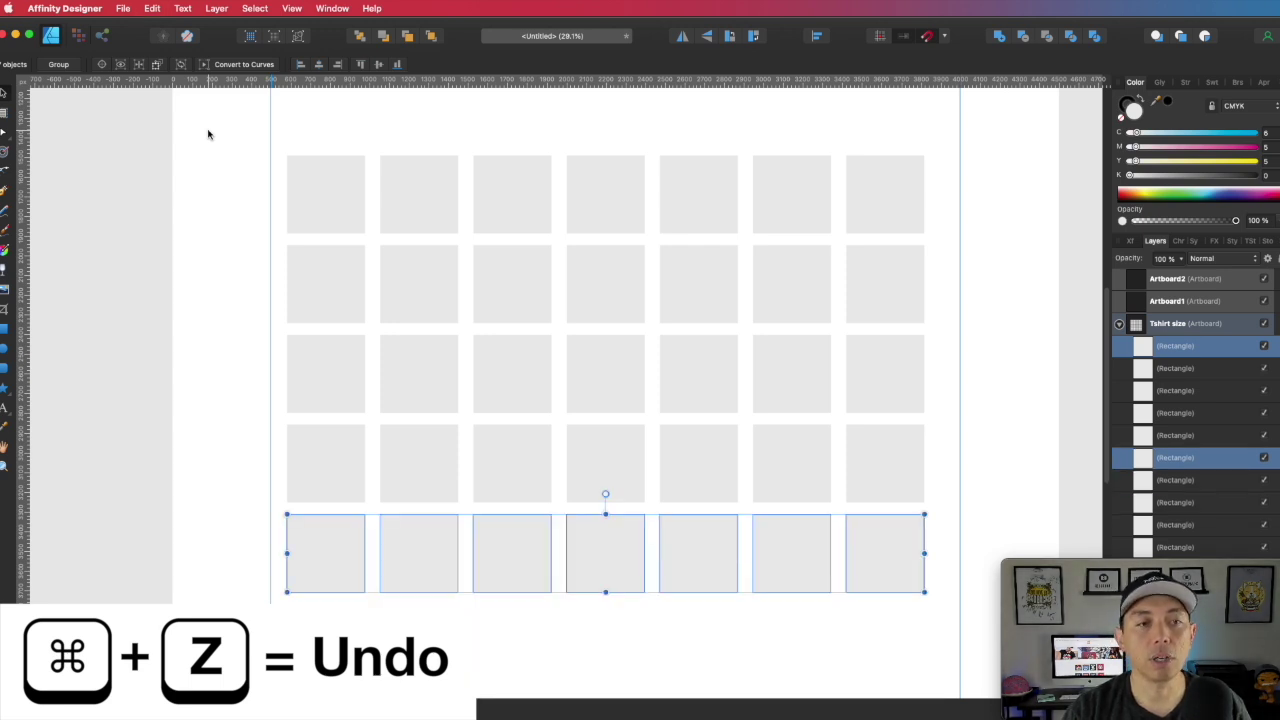
key(super+z)
key(super+z)
key(super+z)
key(super+z)
key(super+z)
key(super+z)
key(super+z)
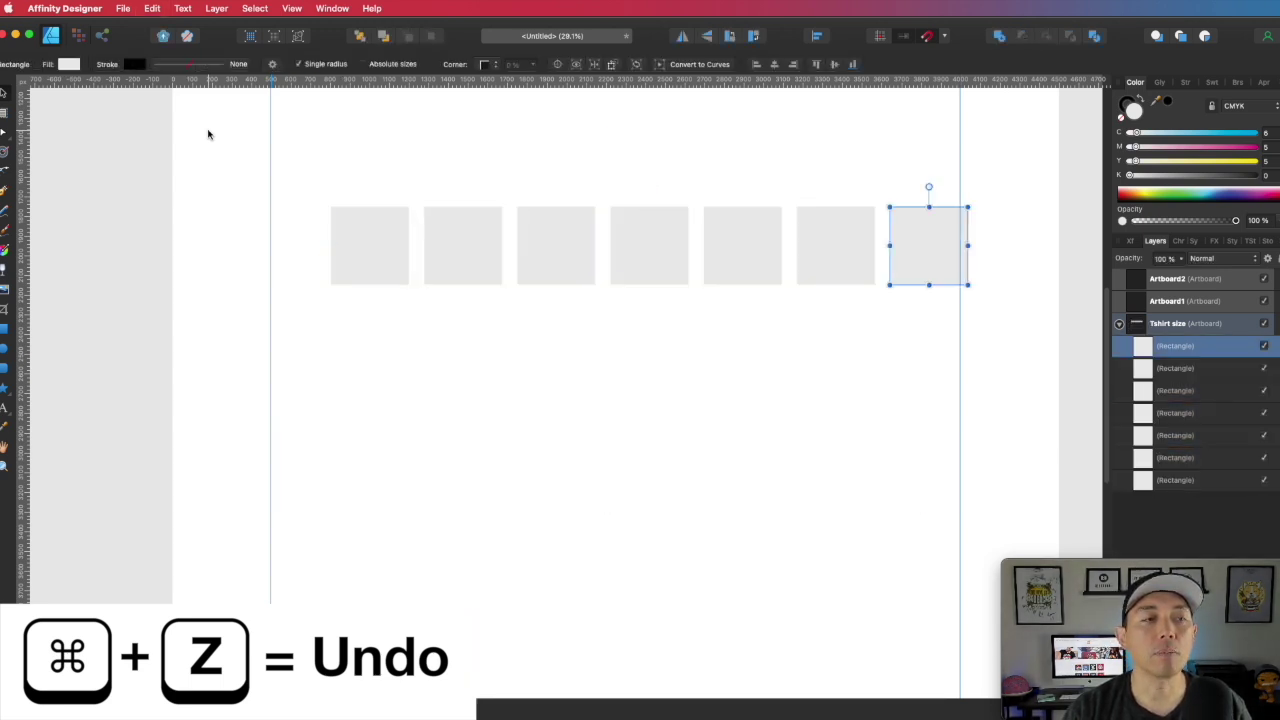
key(super+z)
key(super+z)
key(super+z)
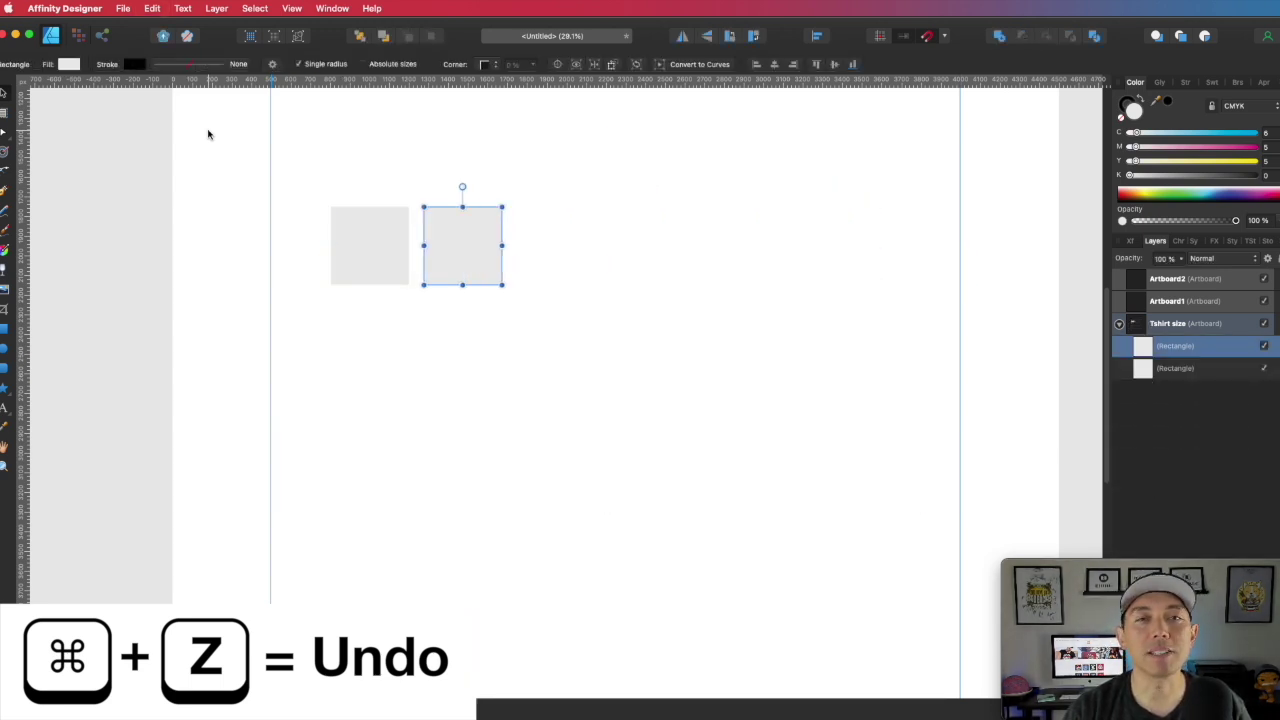
key(super+z)
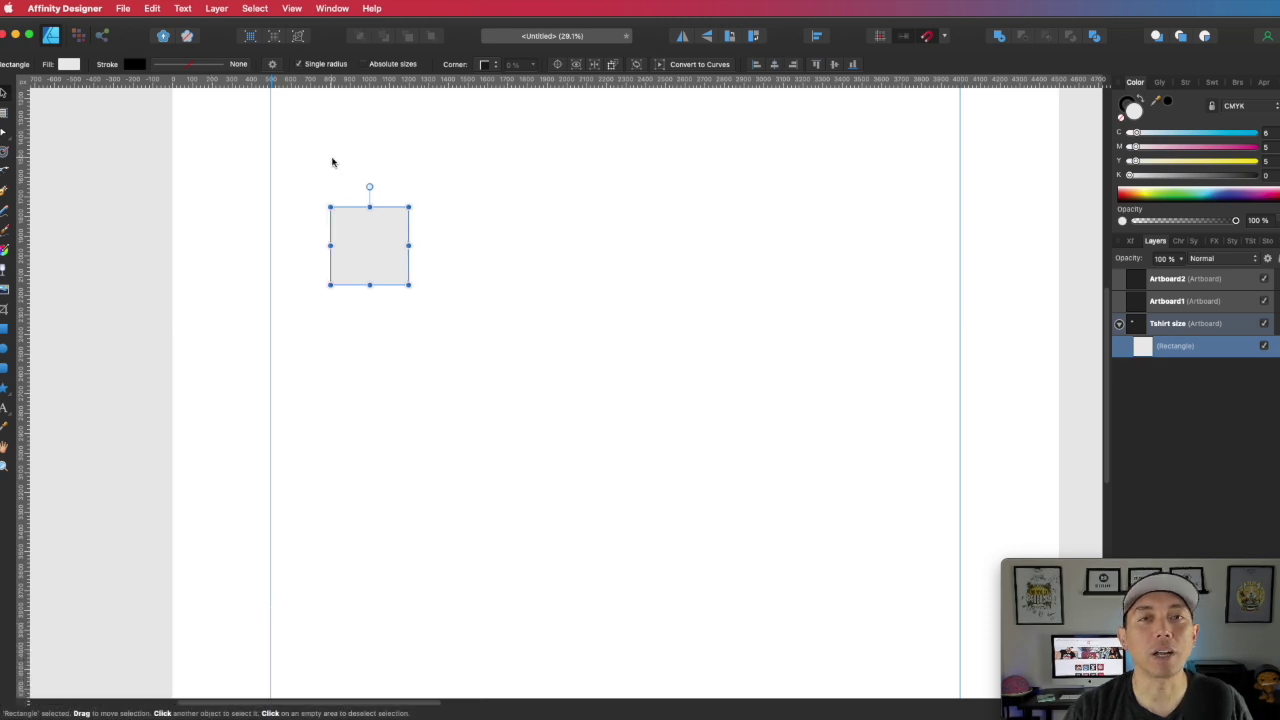
Step: Move the square to near the middle of the Tshirt size artboard and deselect it
click(418, 183)
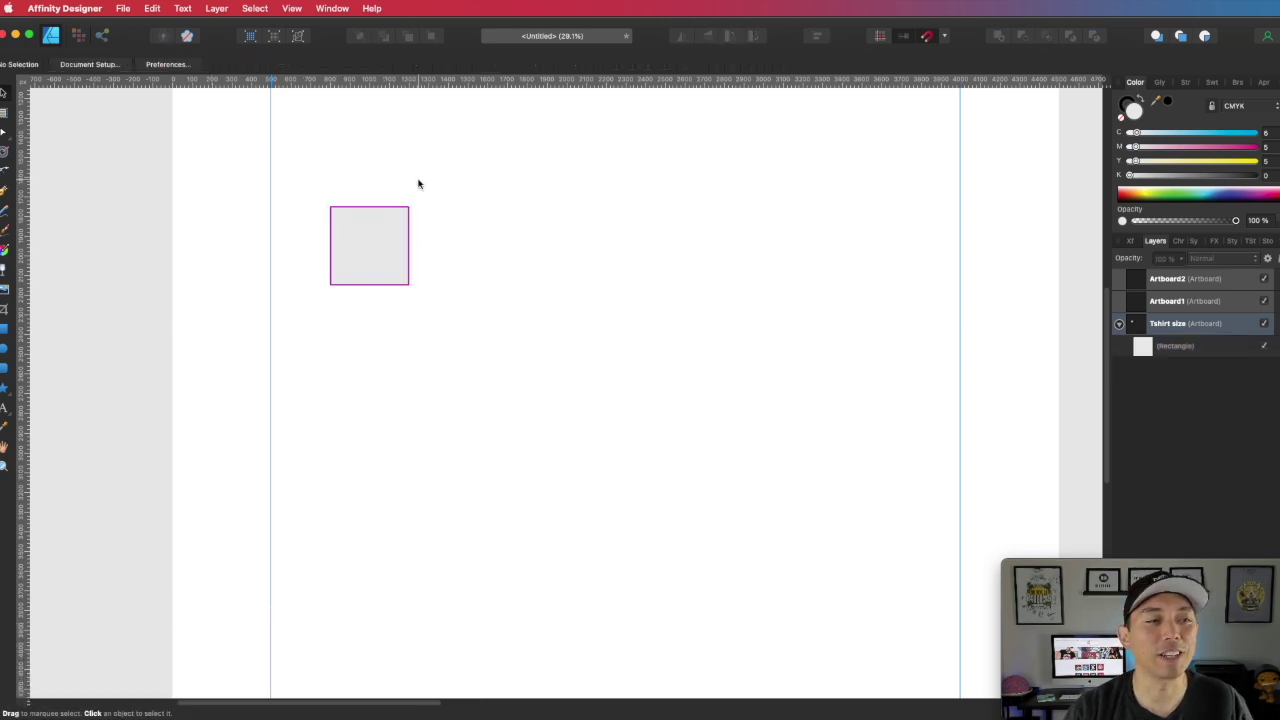
click(388, 242)
drag(388, 244, 582, 256)
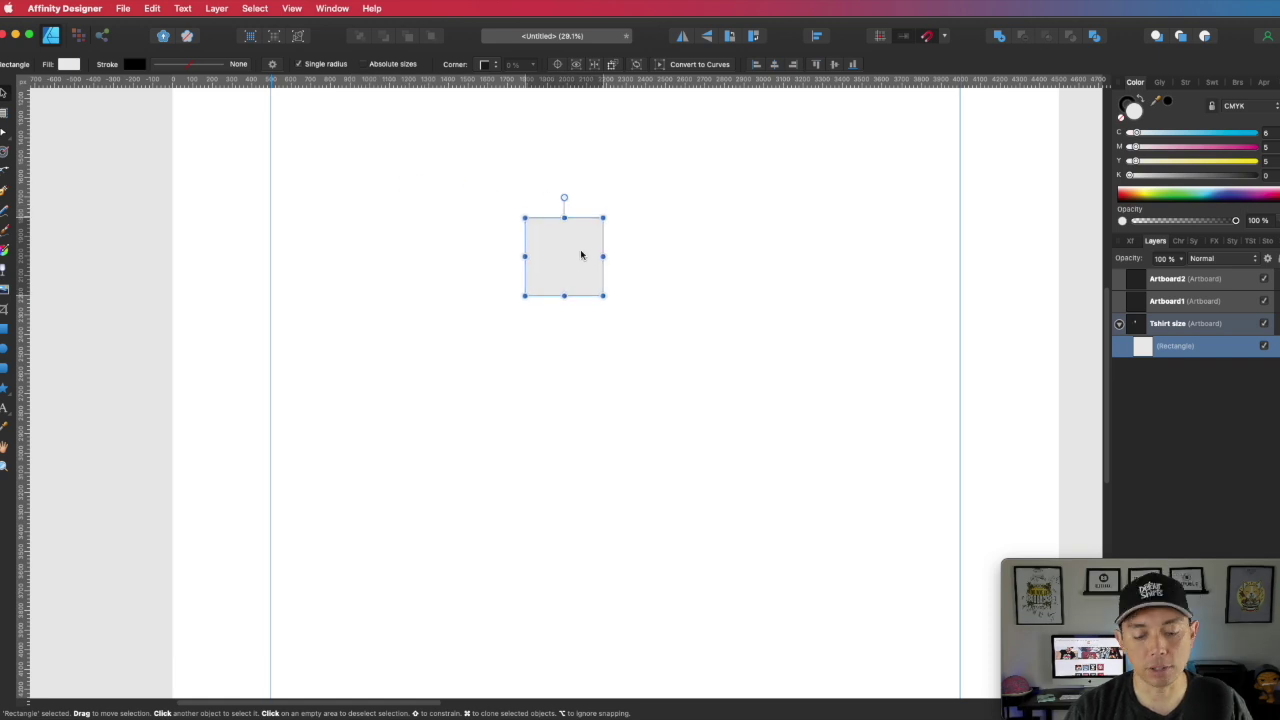
drag(564, 248, 583, 394)
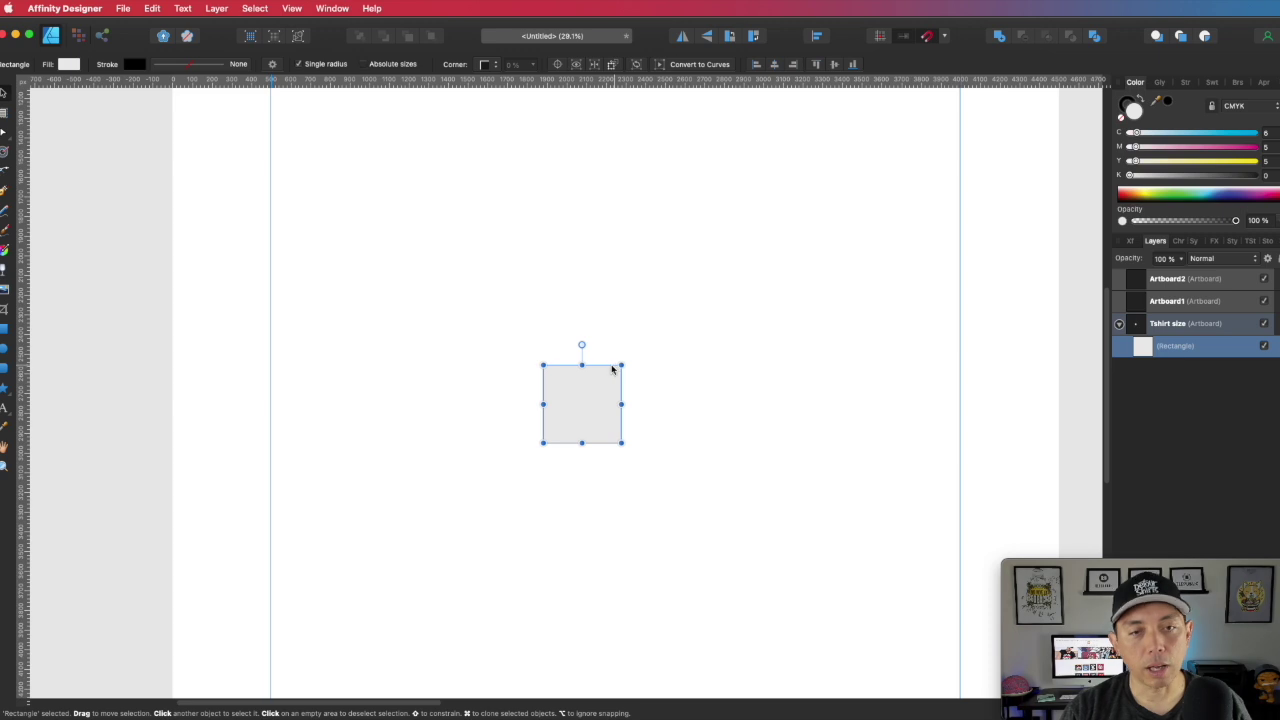
click(714, 362)
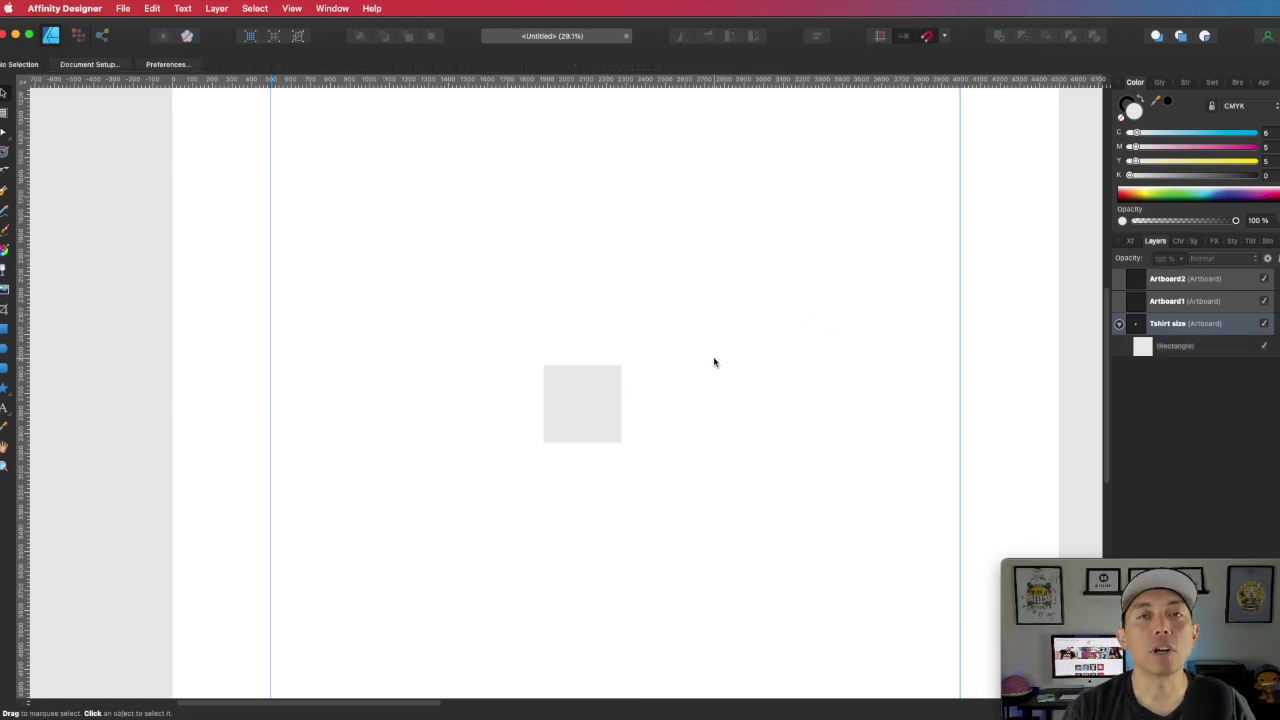
Step: Copy the square to its left, rotate the copy clockwise, and move it slightly upward
click(603, 388)
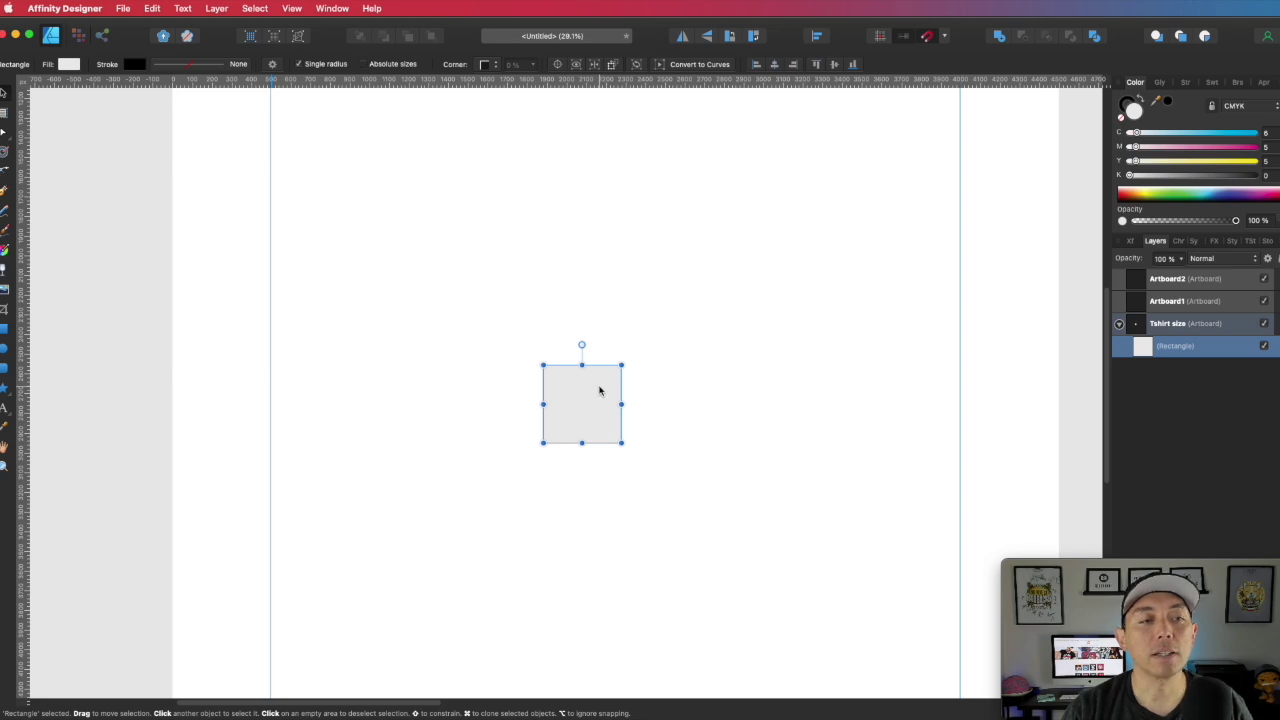
drag(600, 391, 488, 366)
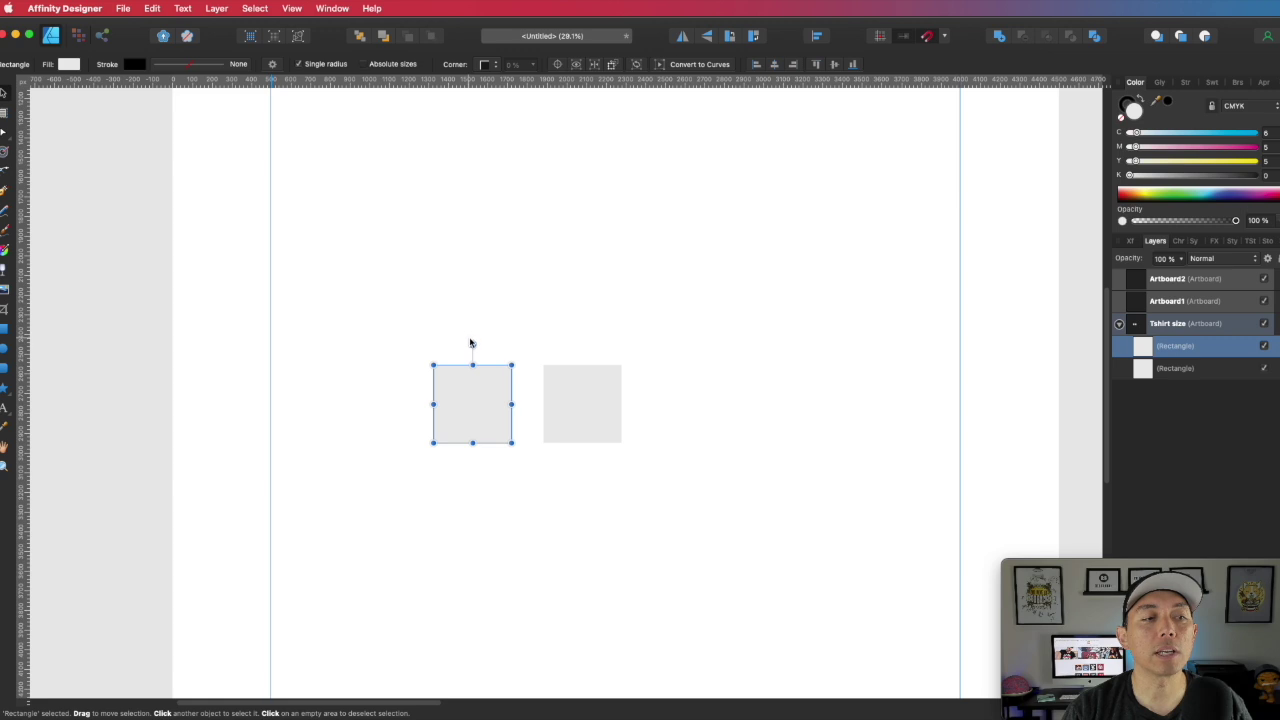
drag(474, 344, 508, 355)
drag(480, 403, 482, 370)
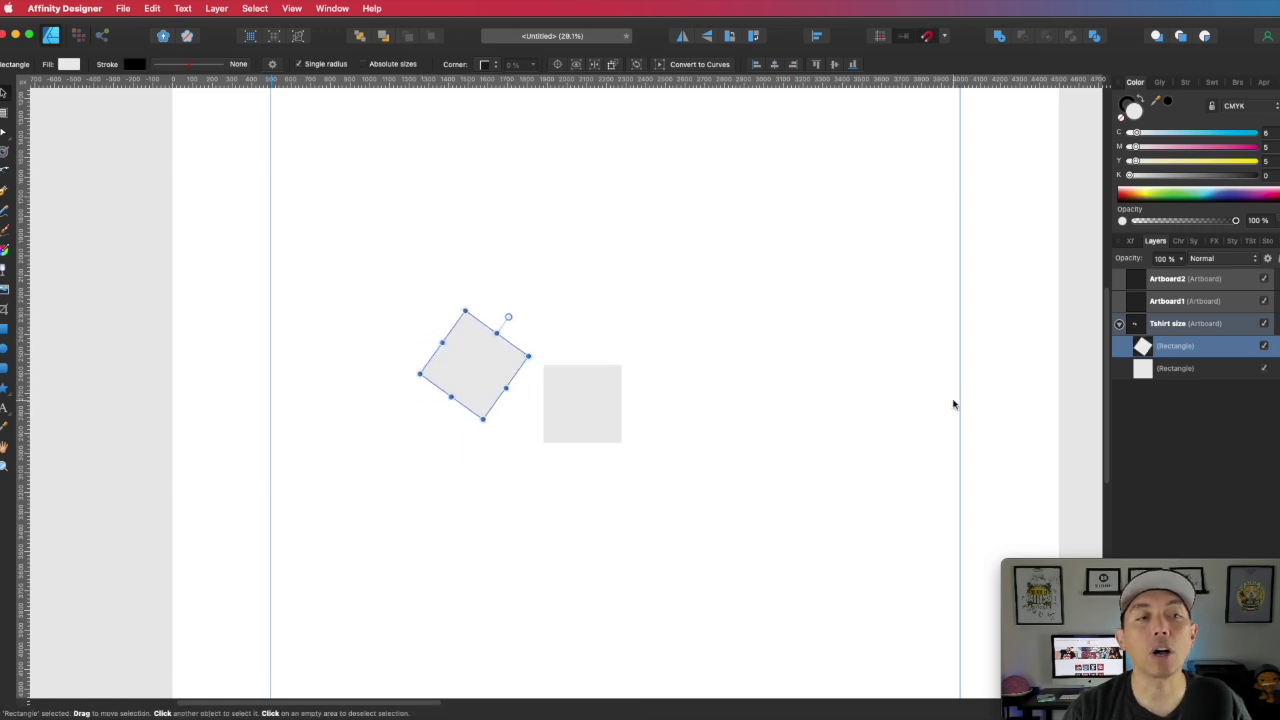
Step: Repeat the rotated duplication until ten squares form a complete ring on the Tshirt size artboard
key(super+j)
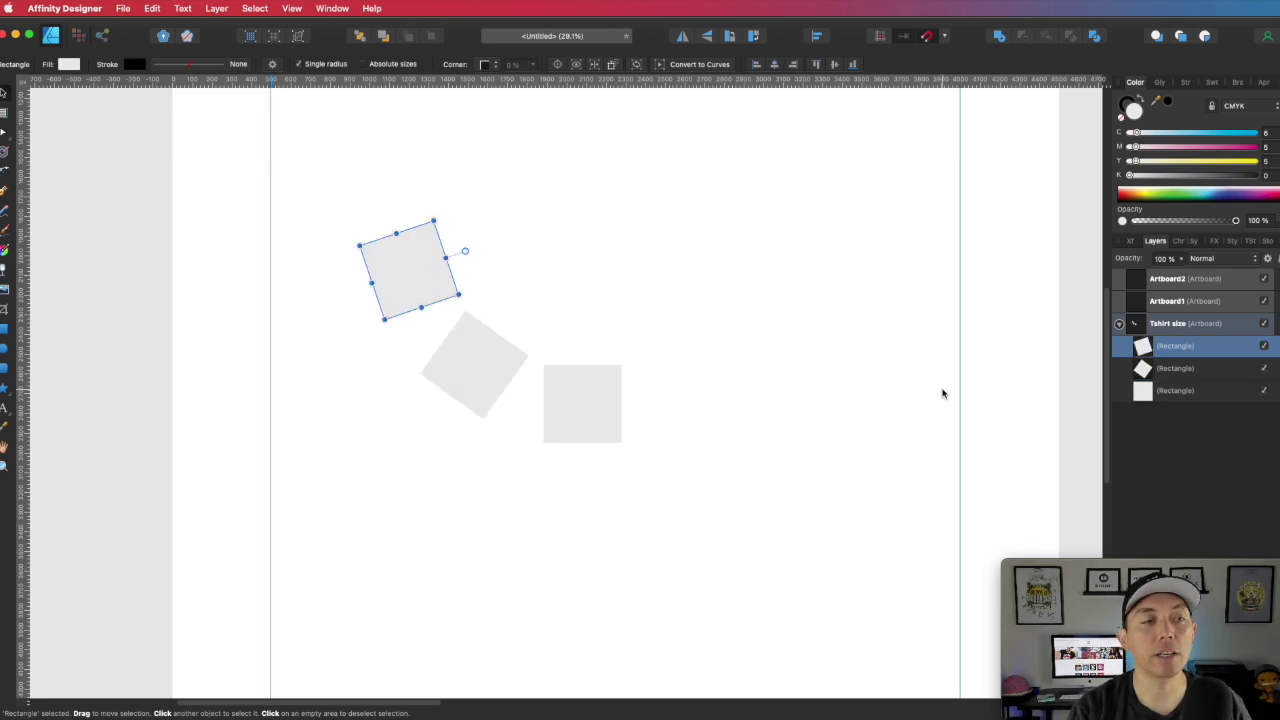
key(super+j)
key(super+j)
key(super+j)
key(super+j)
key(super+j)
key(super+j)
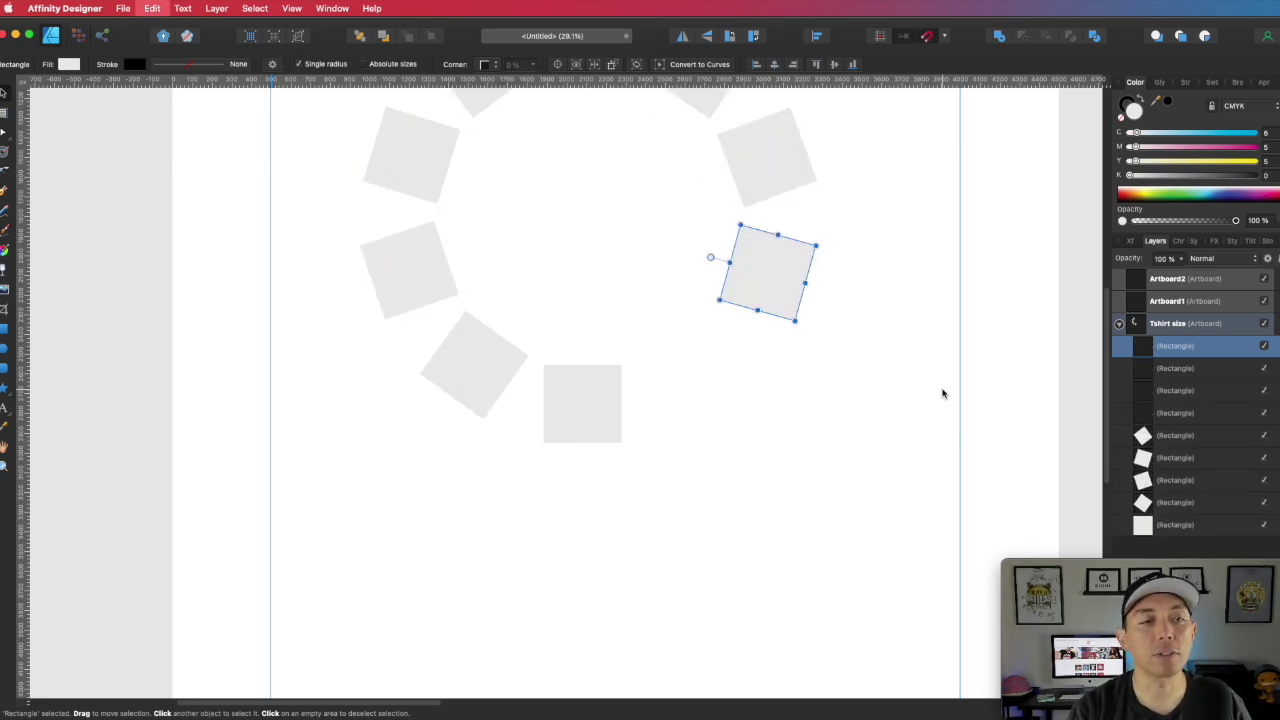
key(super+j)
scroll(928, 391, up, 2)
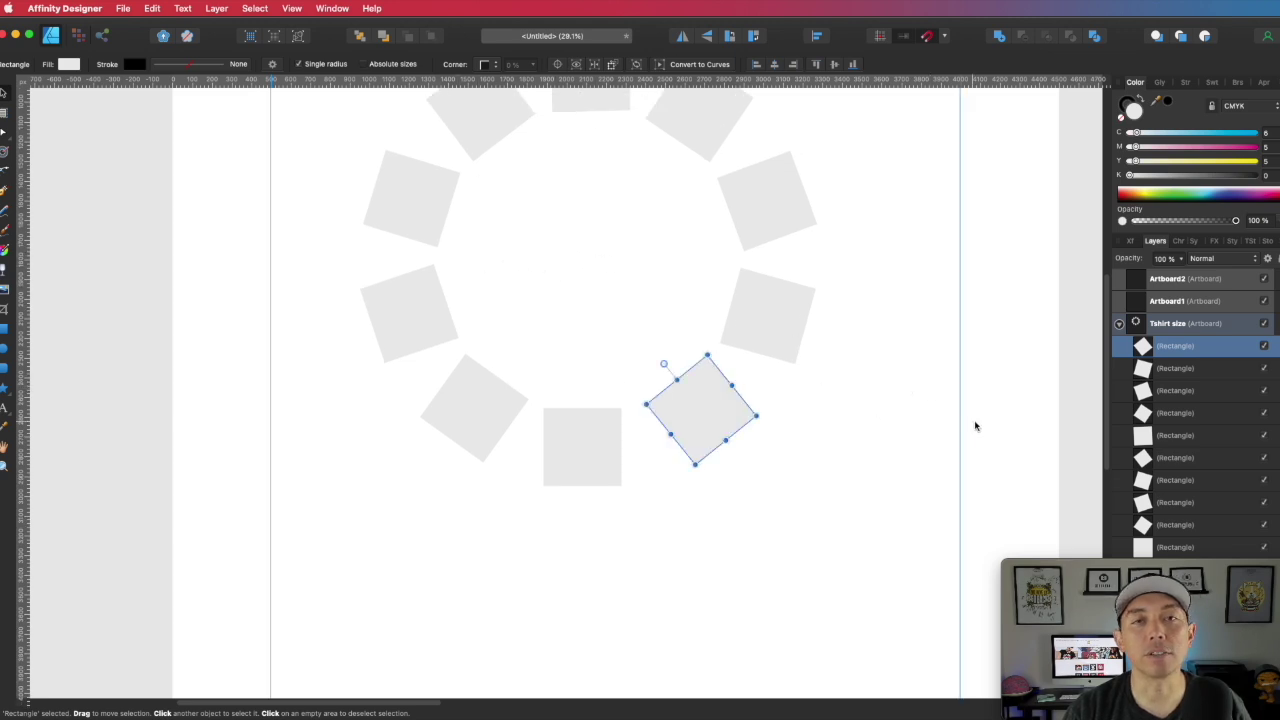
scroll(957, 463, up, 6)
scroll(953, 456, down, 1)
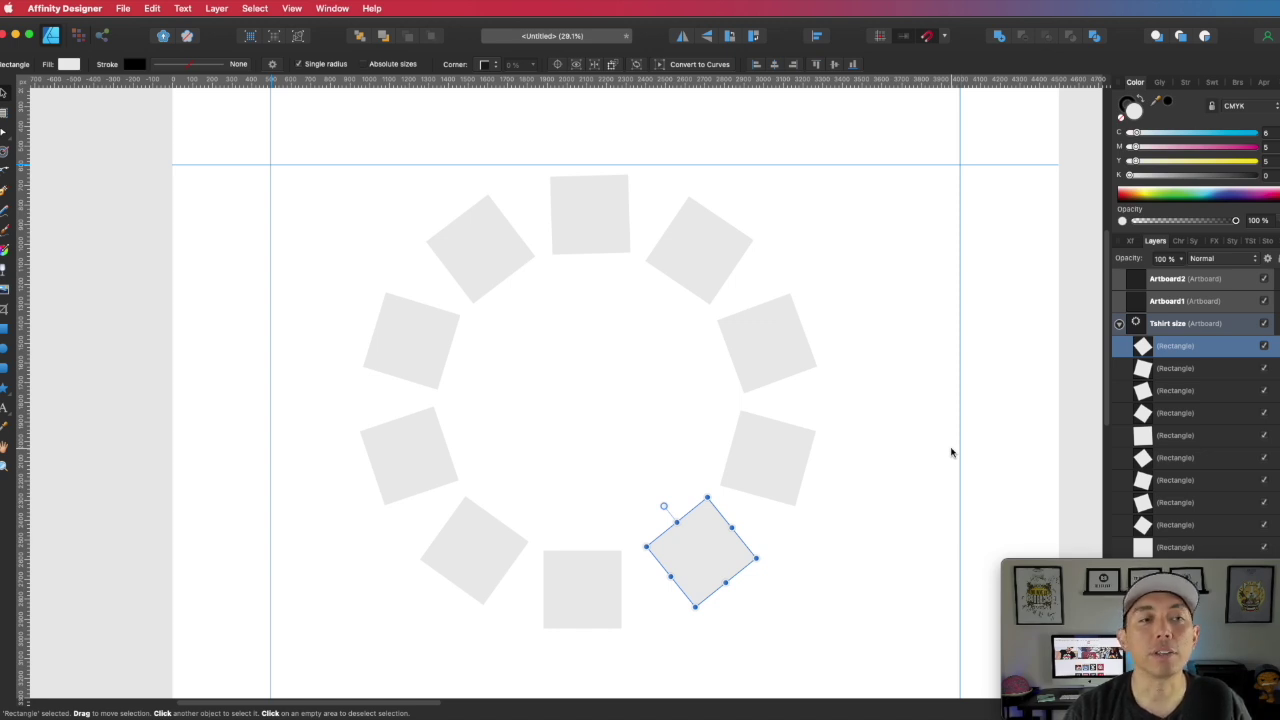
scroll(914, 433, down, 2)
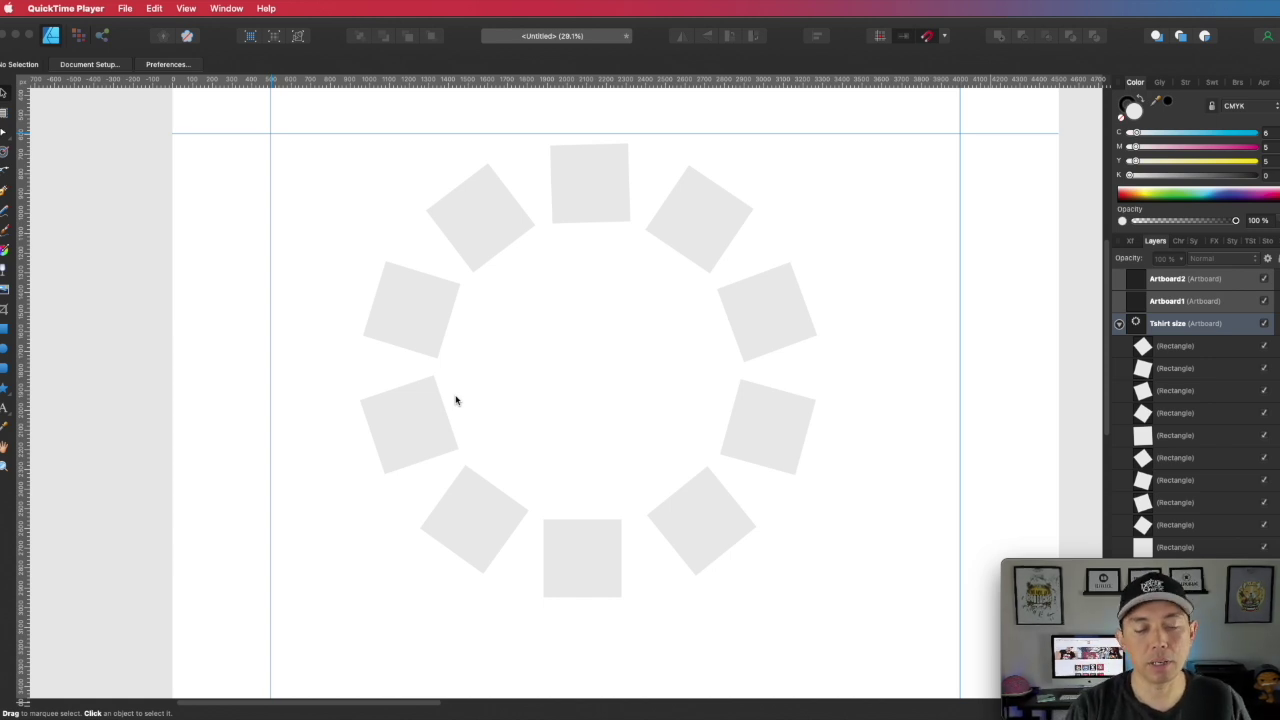
Step: Select all ten squares, move and enlarge the ring to fit between the side margin guides below the upper guide, and deselect it
click(466, 395)
scroll(466, 395, down, 3)
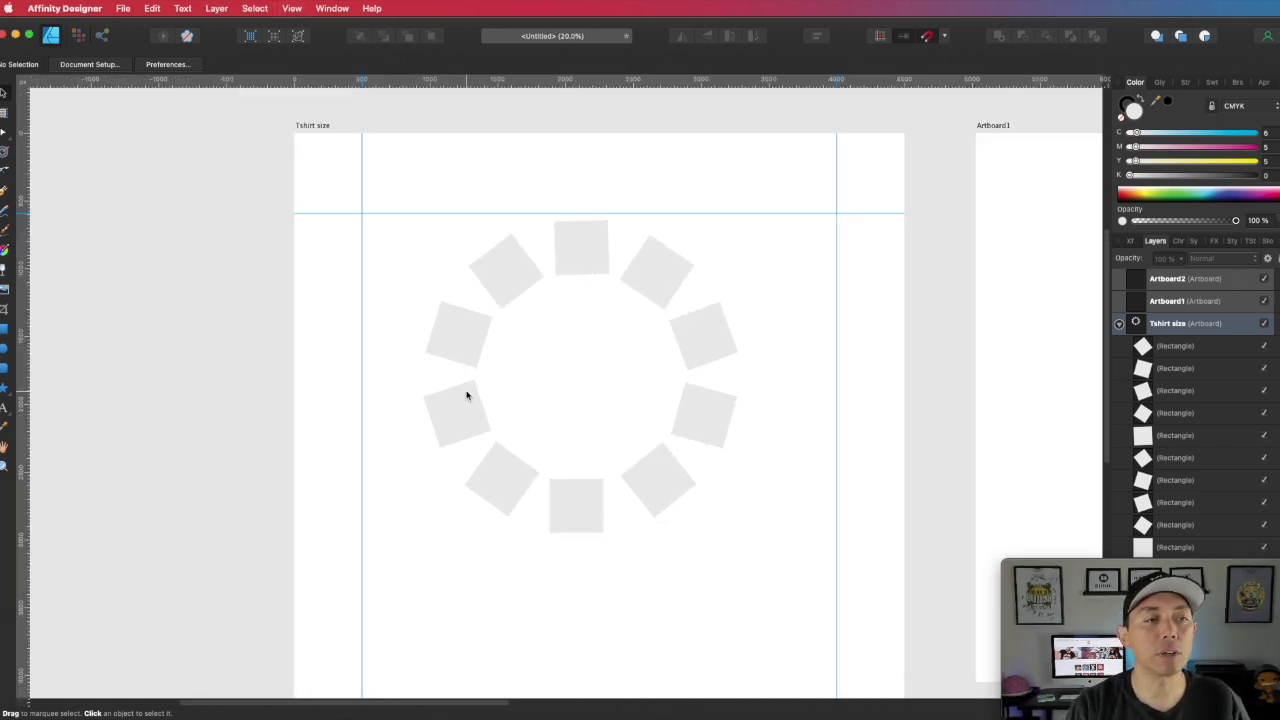
scroll(469, 373, down, 2)
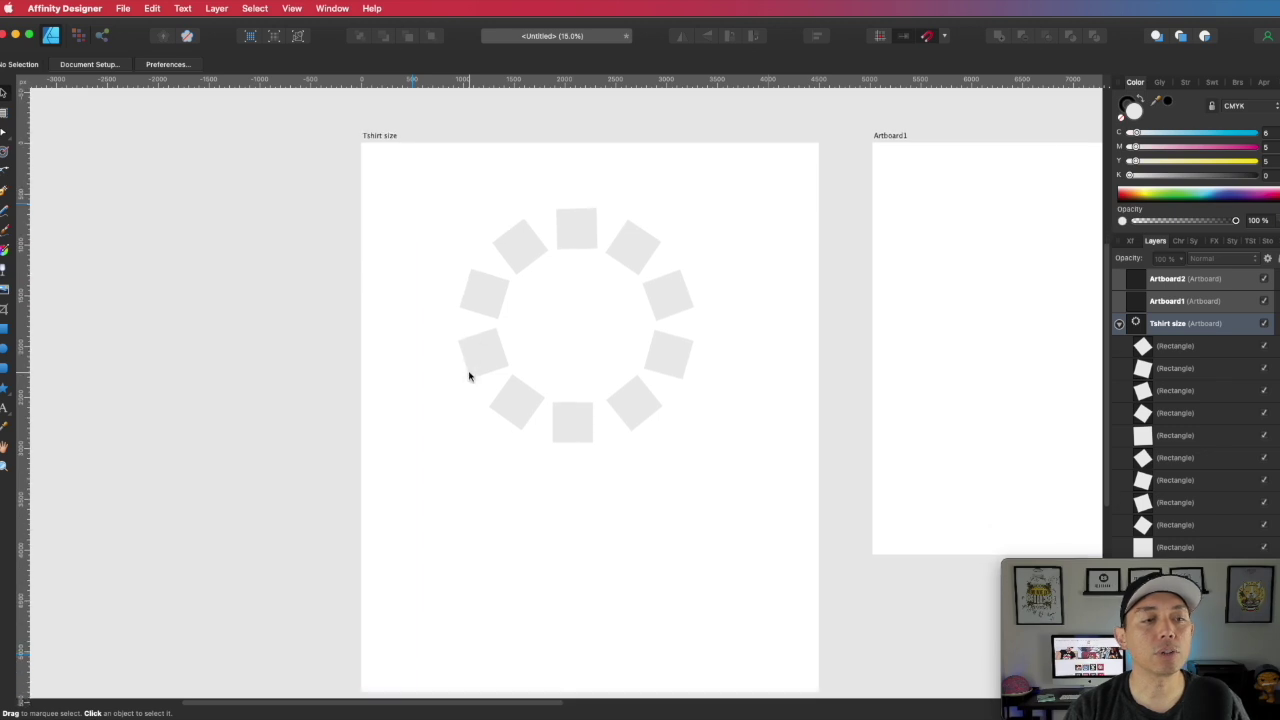
drag(254, 180, 714, 477)
drag(648, 383, 603, 378)
drag(649, 430, 777, 539)
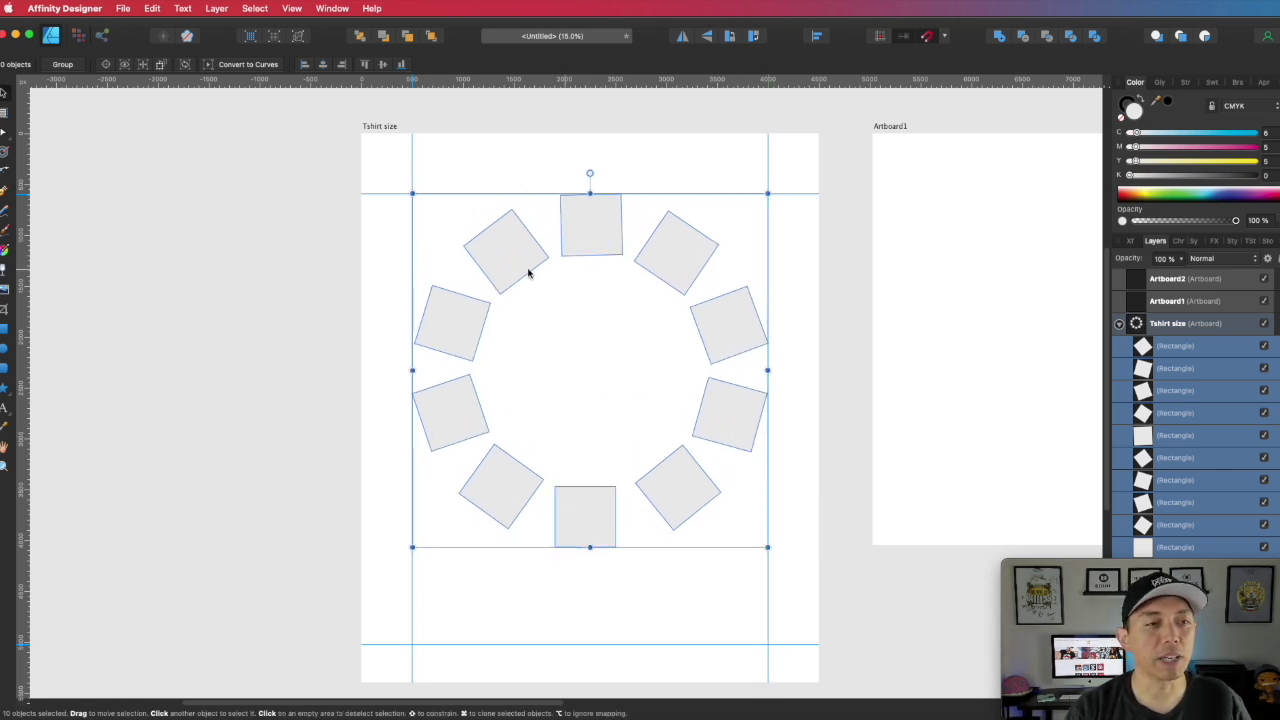
click(349, 234)
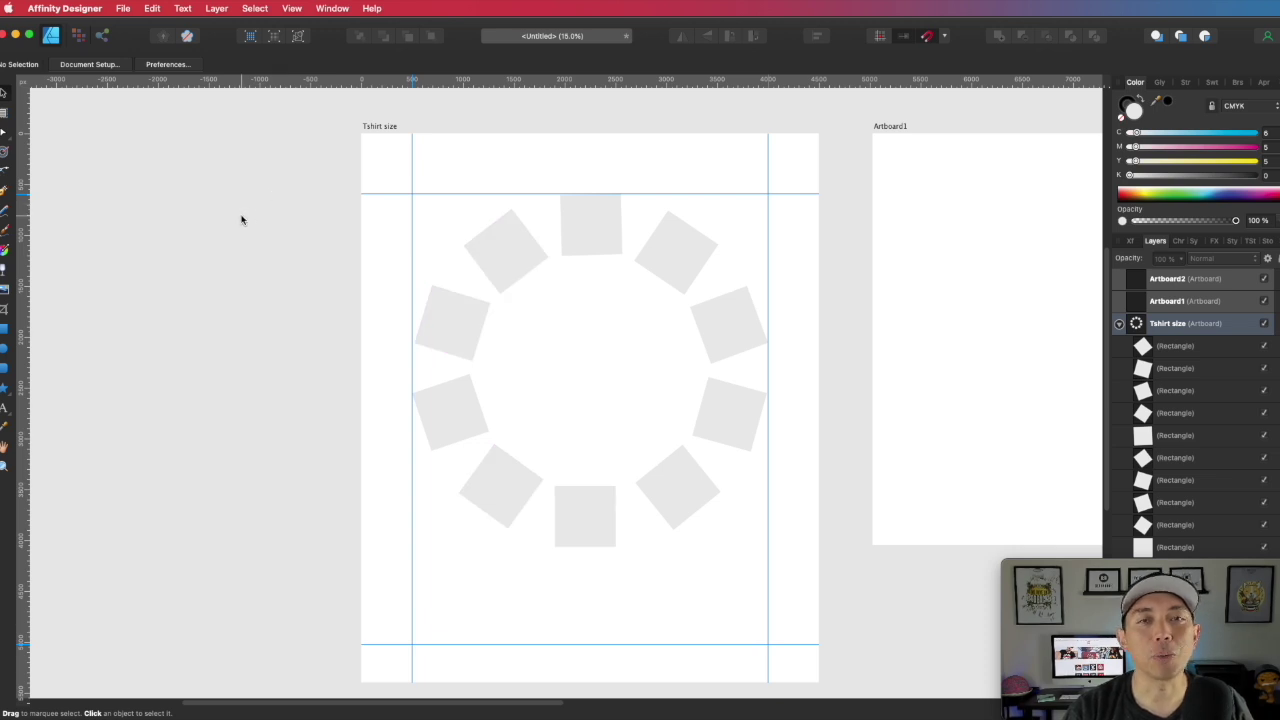
Step: Start exporting the Tshirt size artboard as PNG with the export area set to Selection Only
click(372, 127)
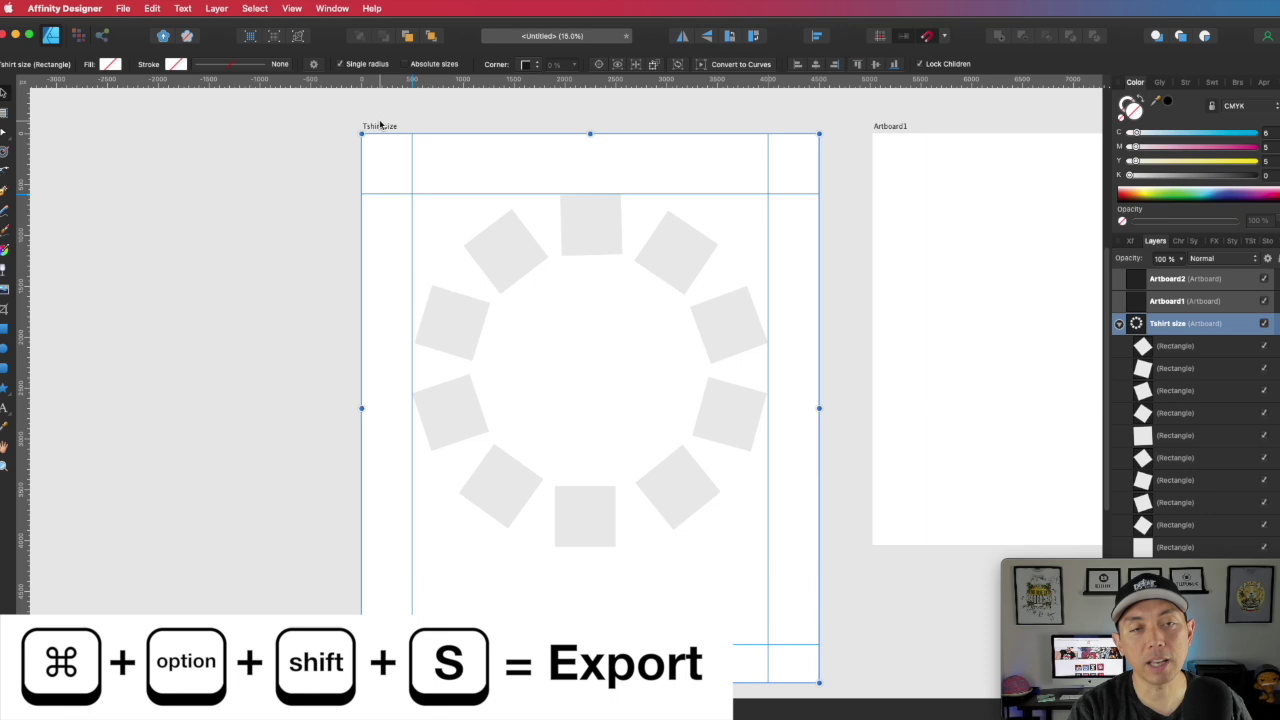
key(super+alt+shift+s)
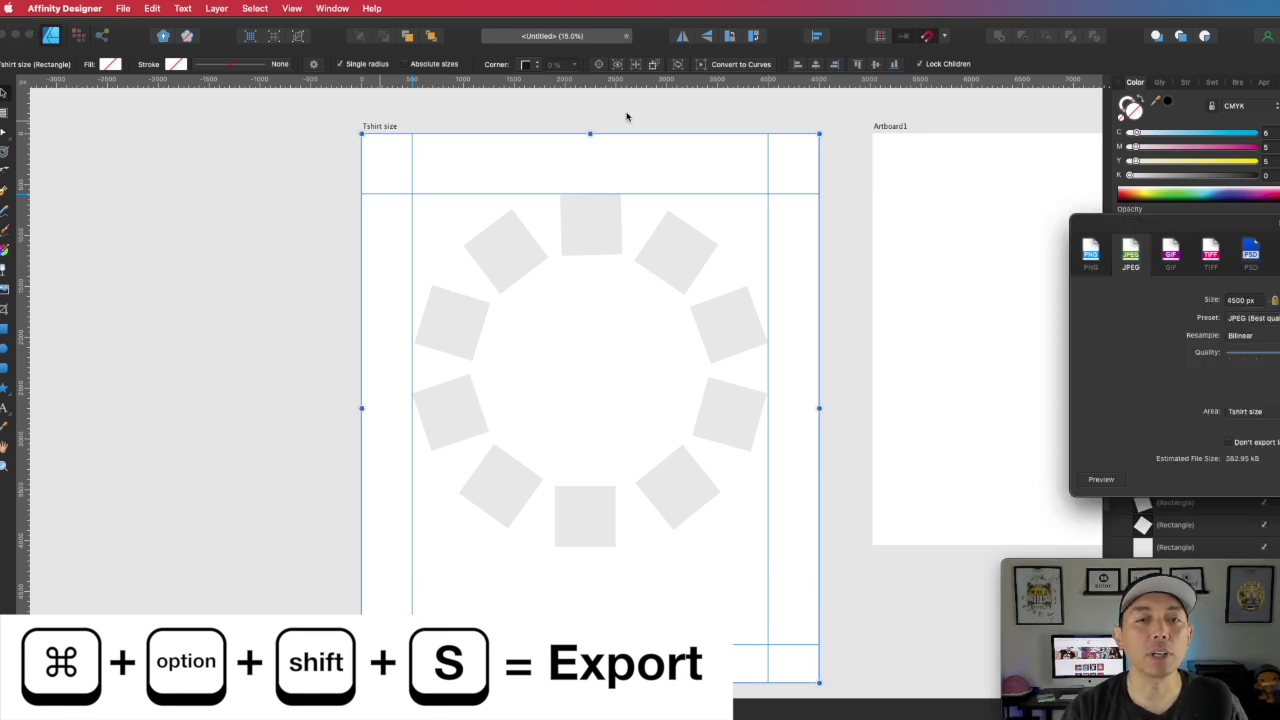
drag(1152, 228, 410, 119)
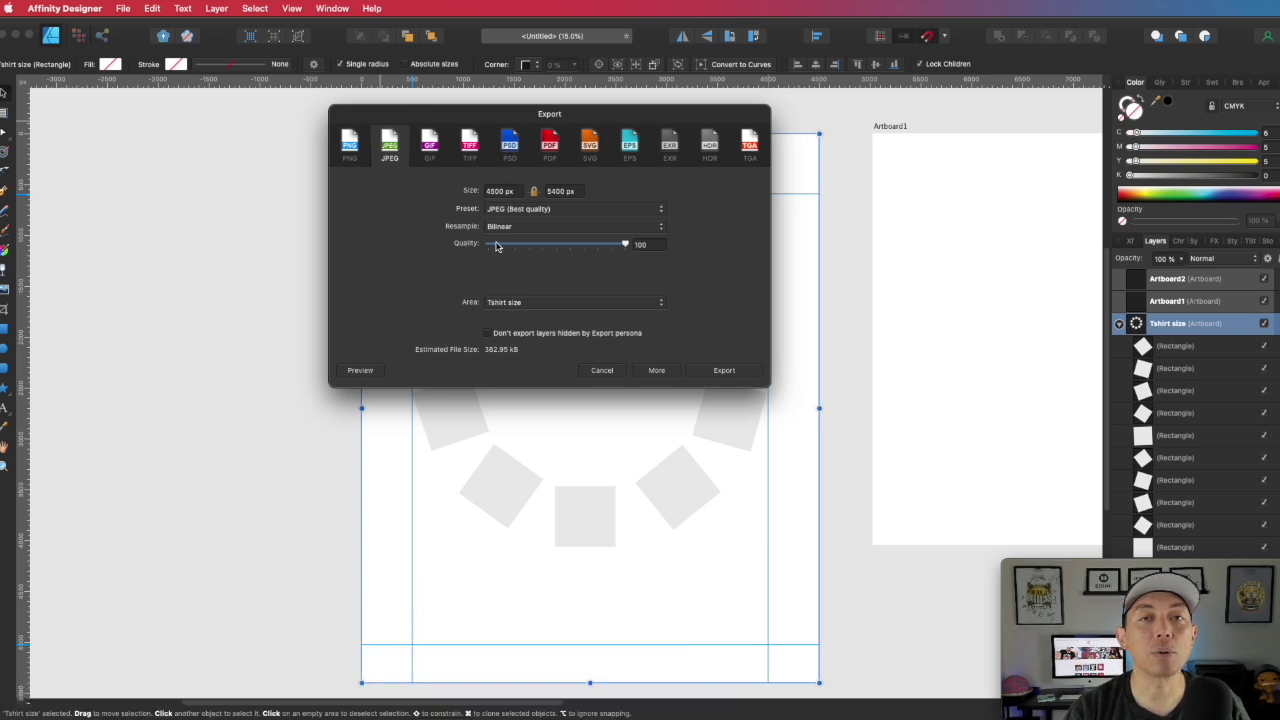
click(352, 146)
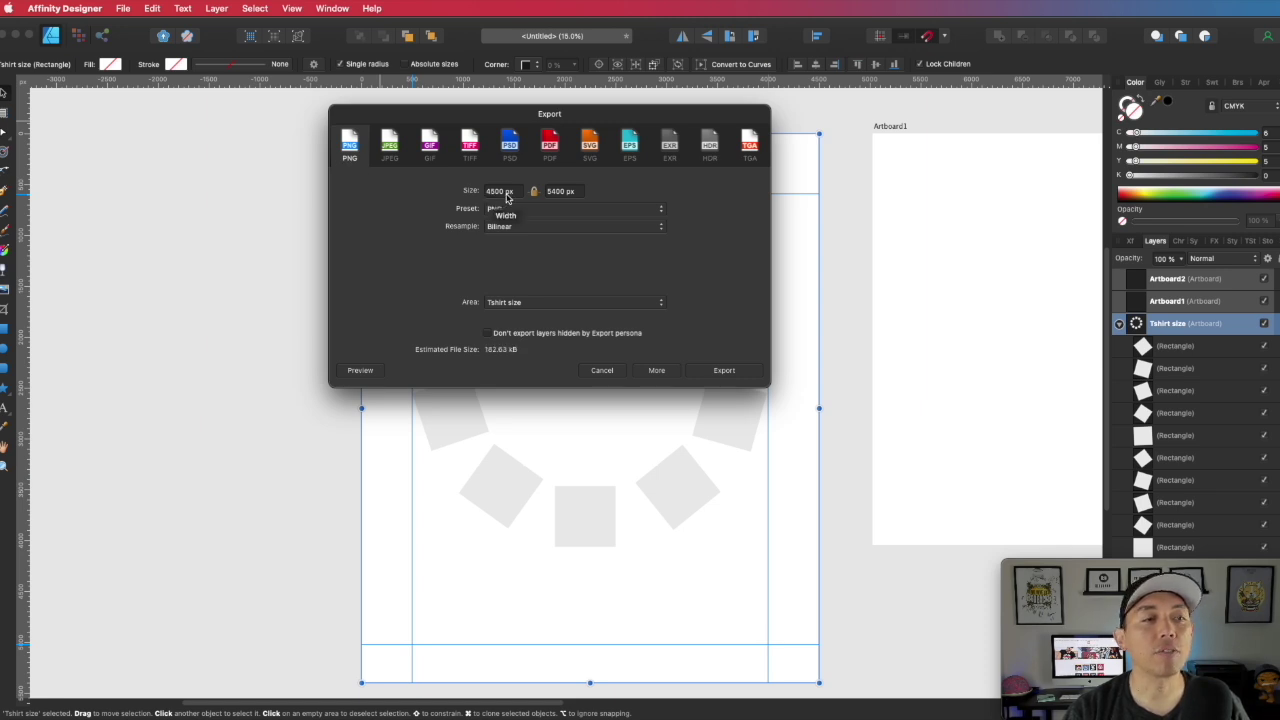
click(543, 303)
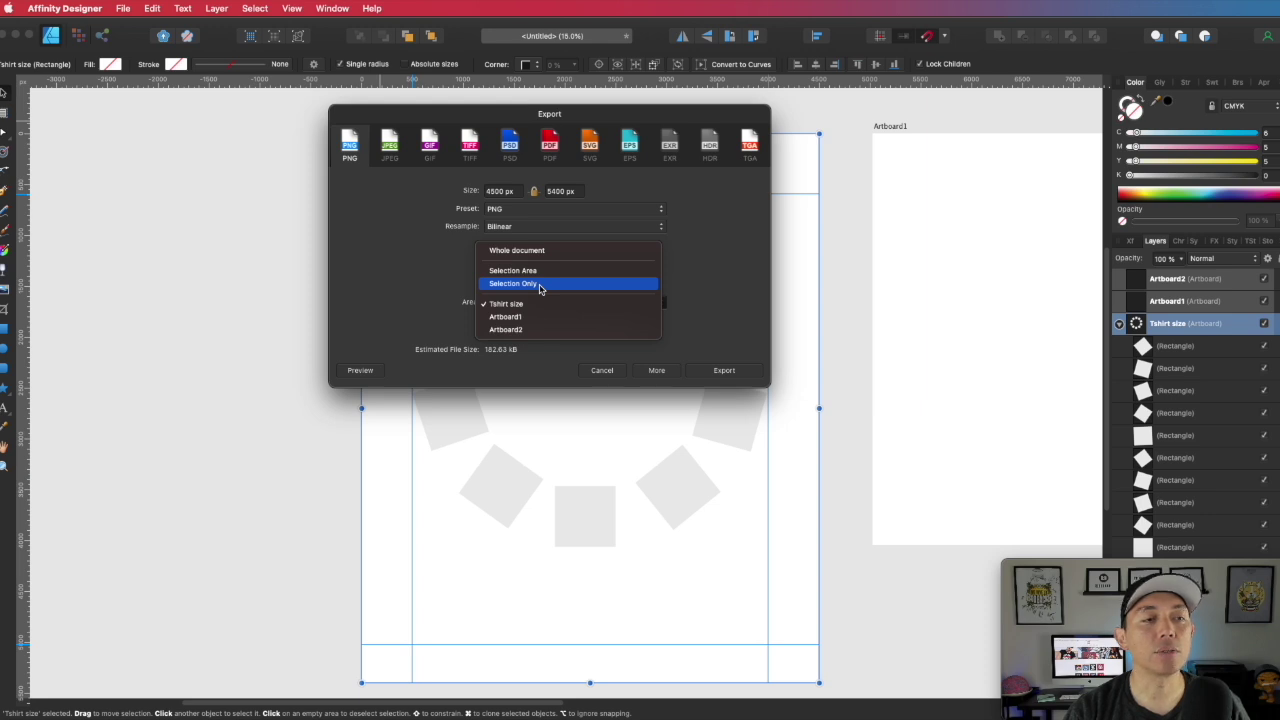
click(540, 285)
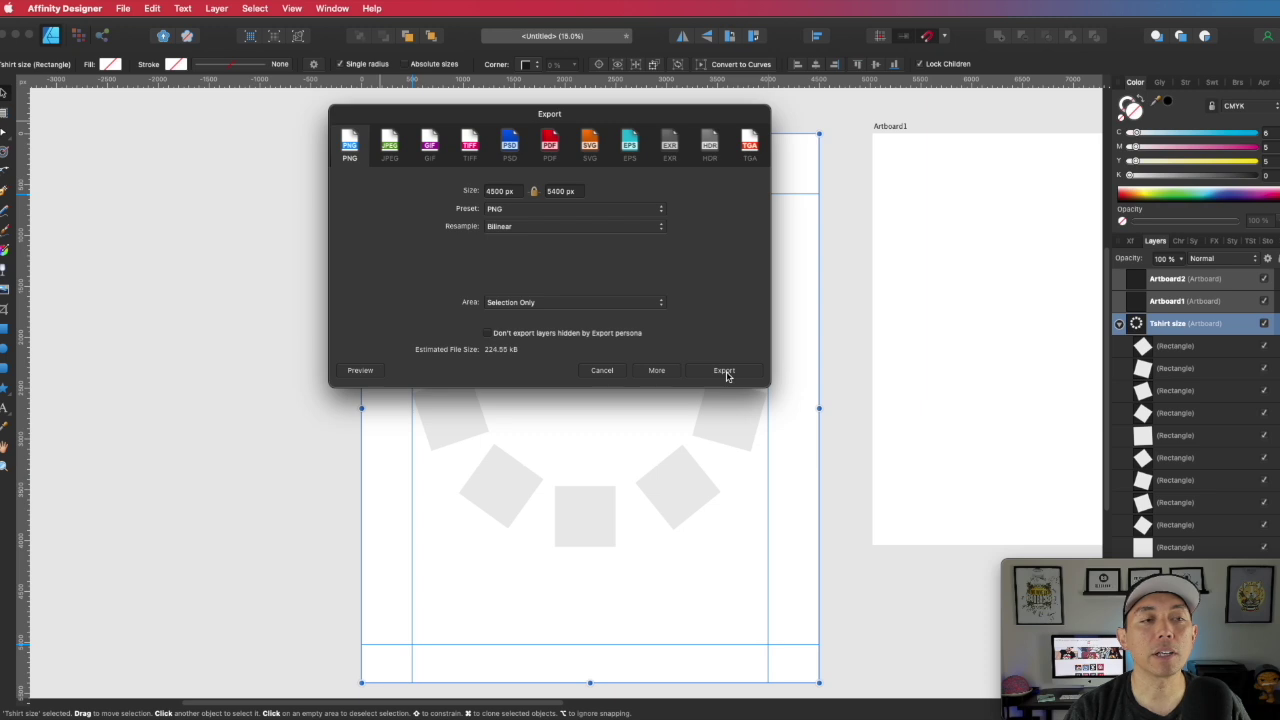
Step: Export the PNG to the Desktop under the name Blocks in a Circle
click(724, 371)
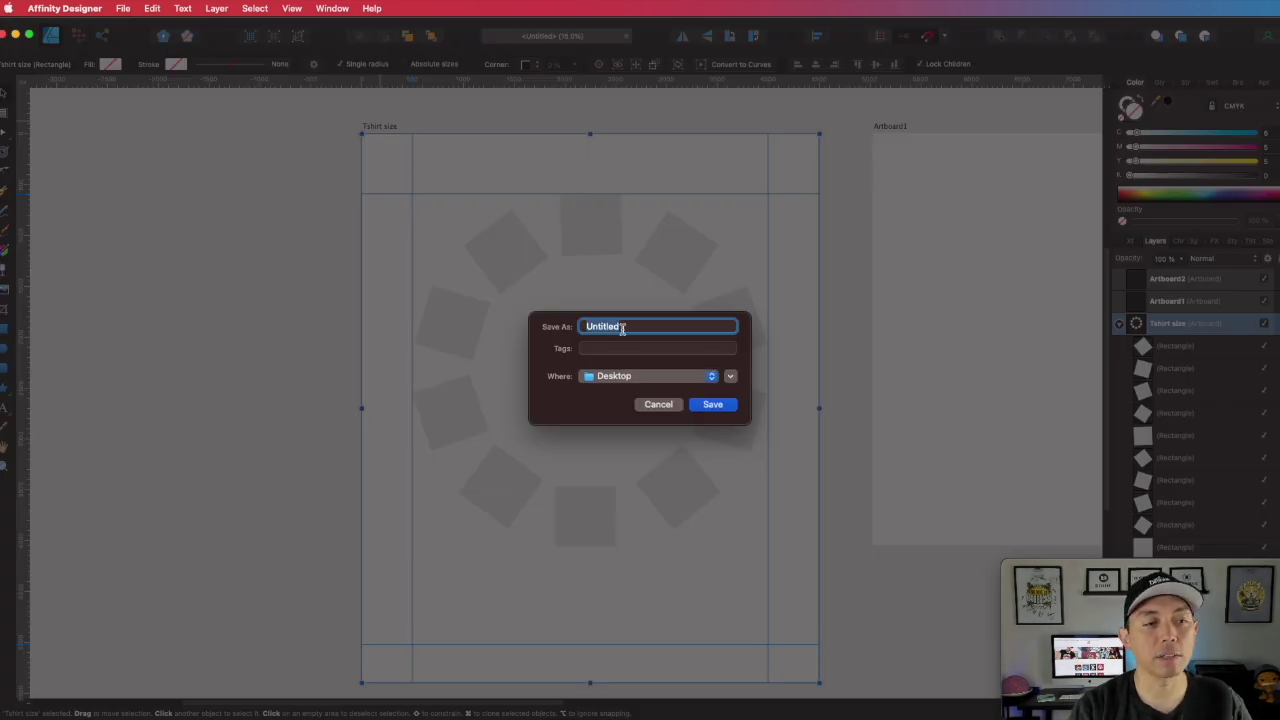
text(T)
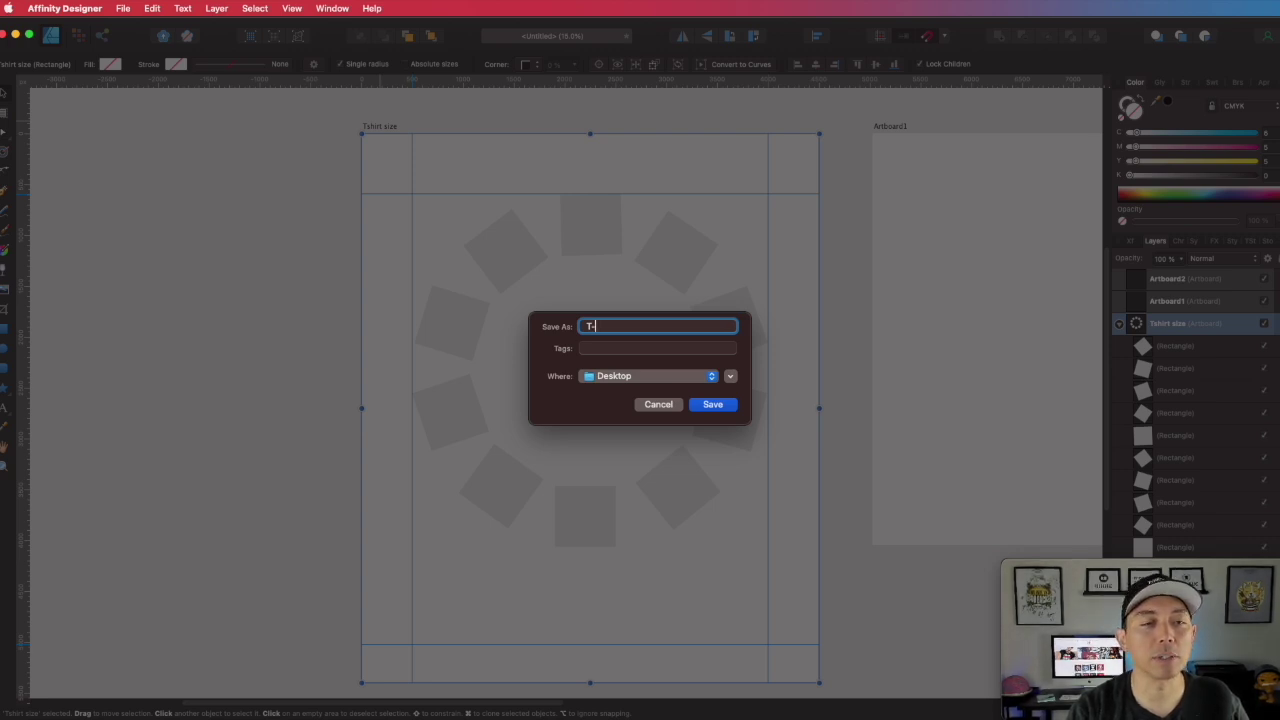
key(BackSpace)
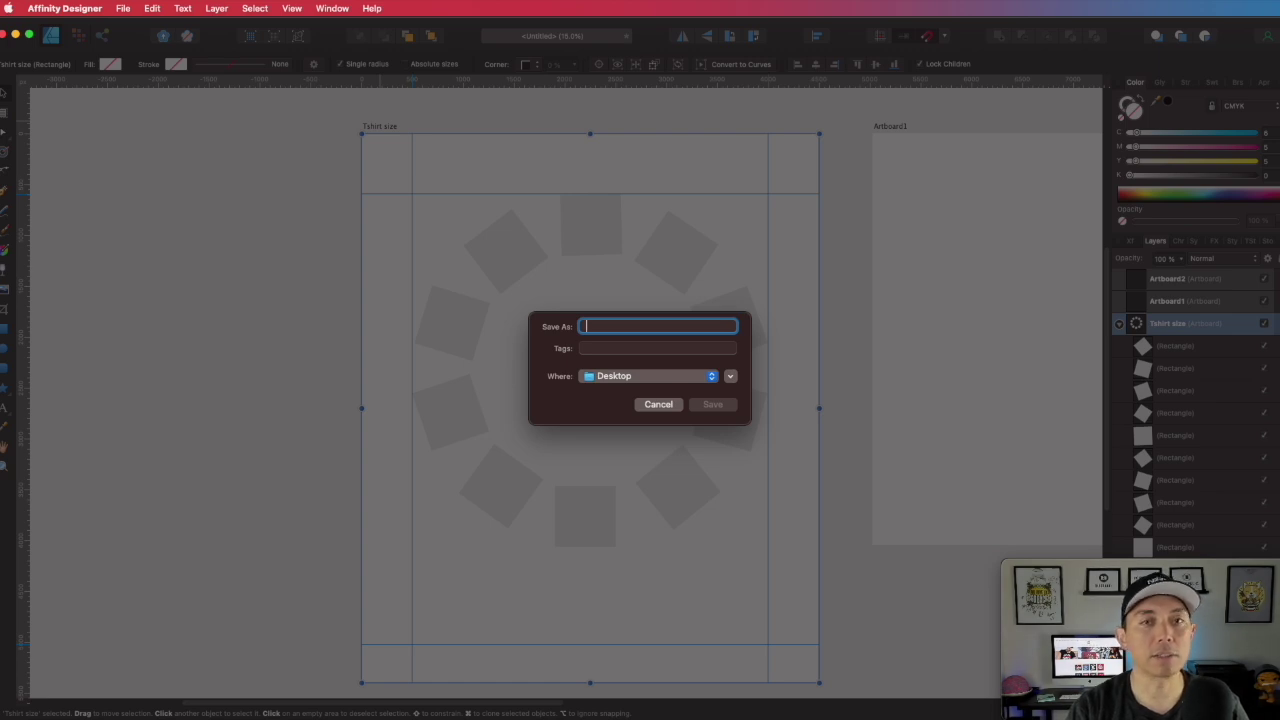
text(Block)
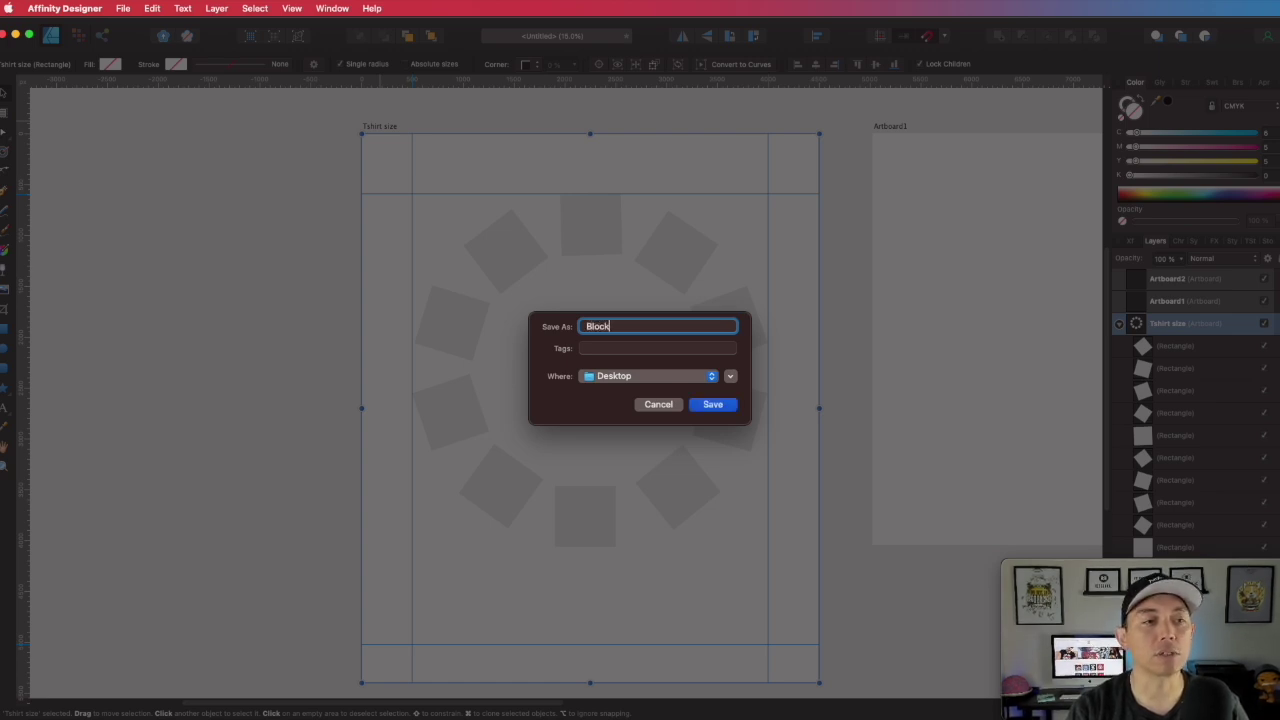
text(s in a Cir)
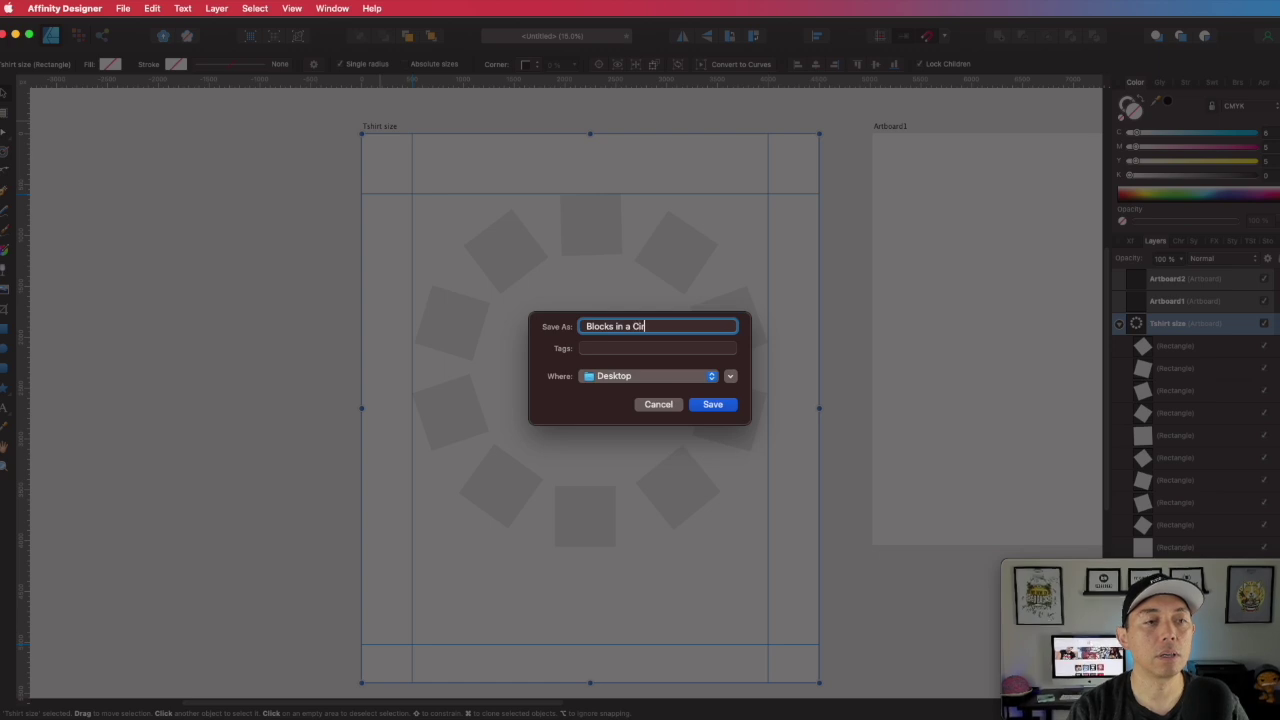
text(cle)
key(Return)
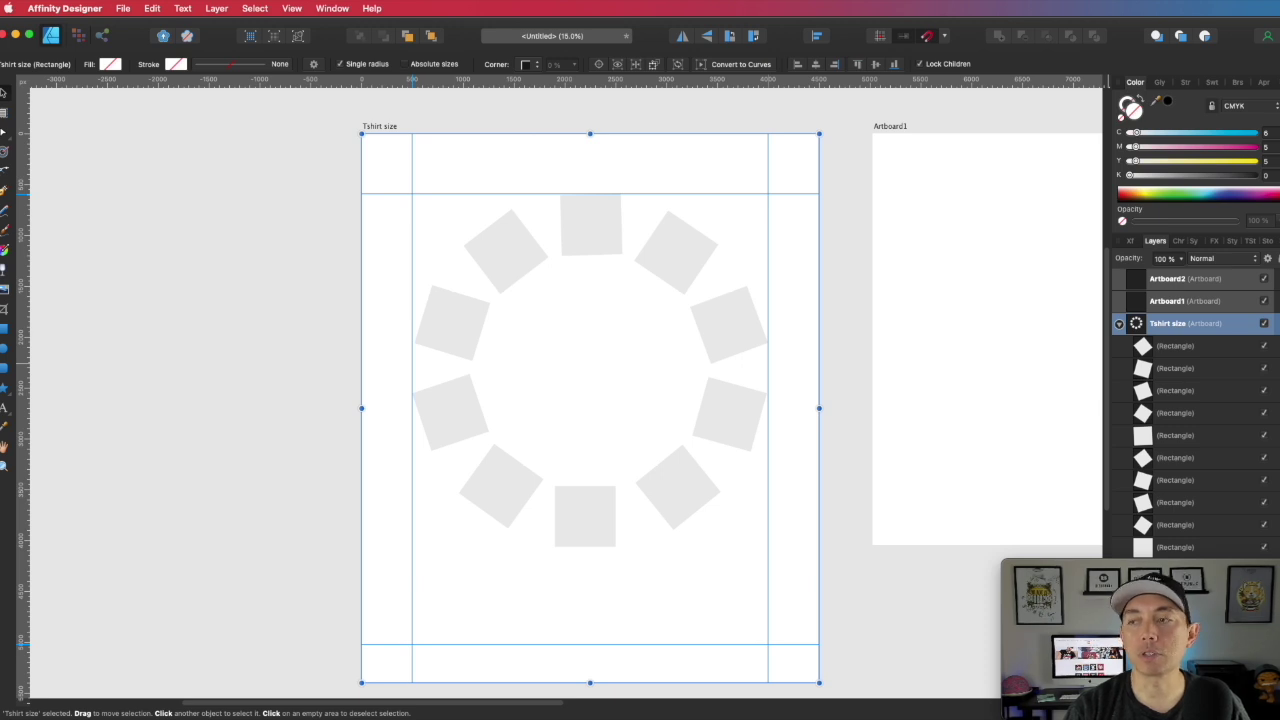
Step: Switch to Preview, inspect the whole exported Blocks in a Circle.png with its background, and close the image
key(super+Tab)
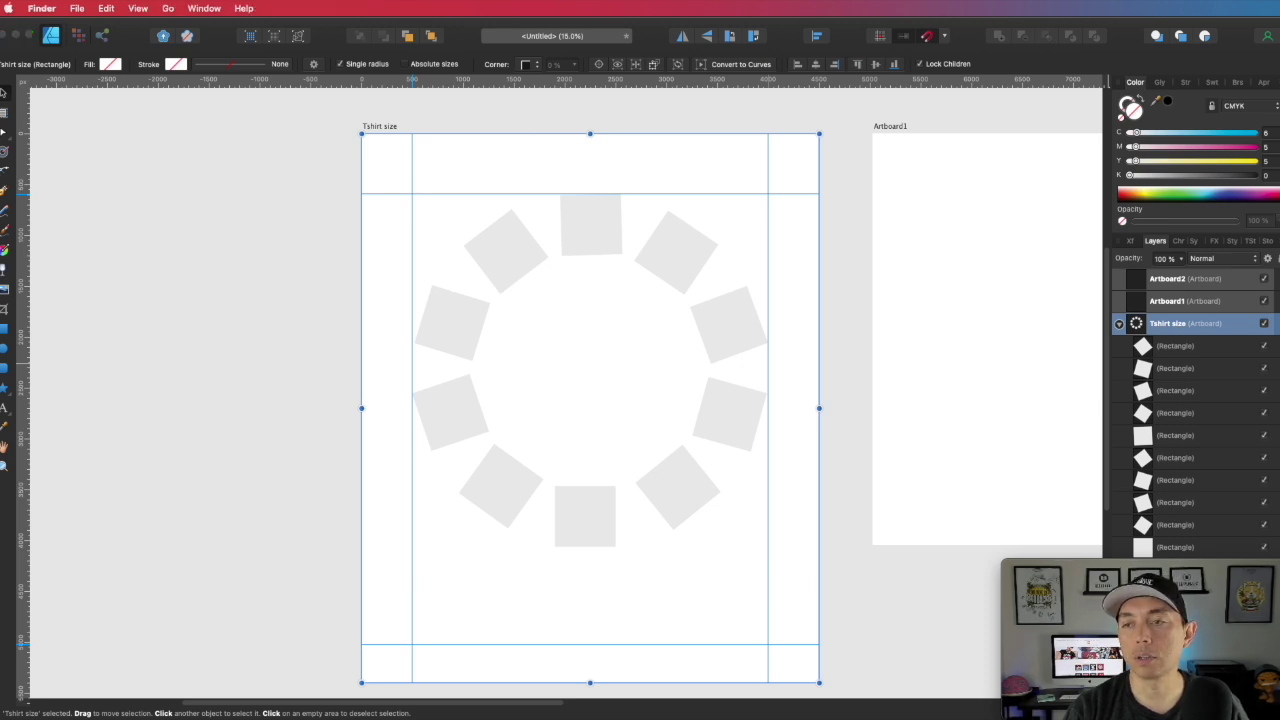
key(super+Tab)
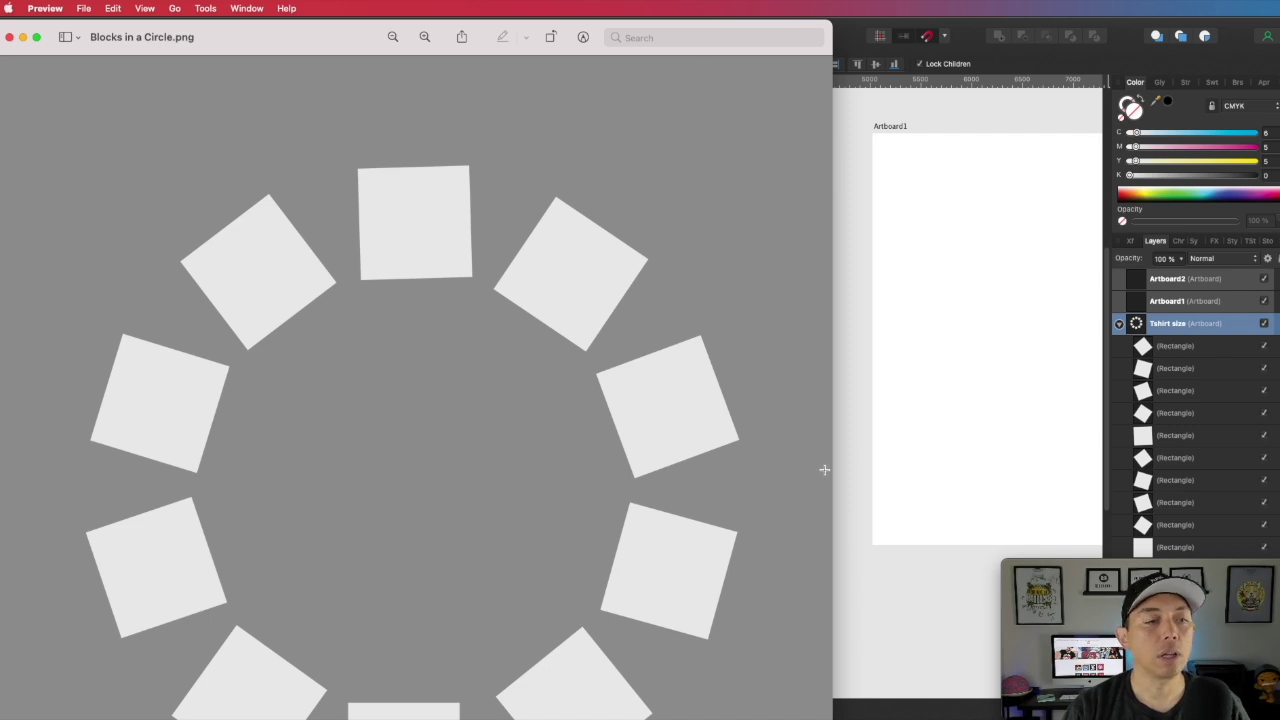
drag(170, 37, 495, 46)
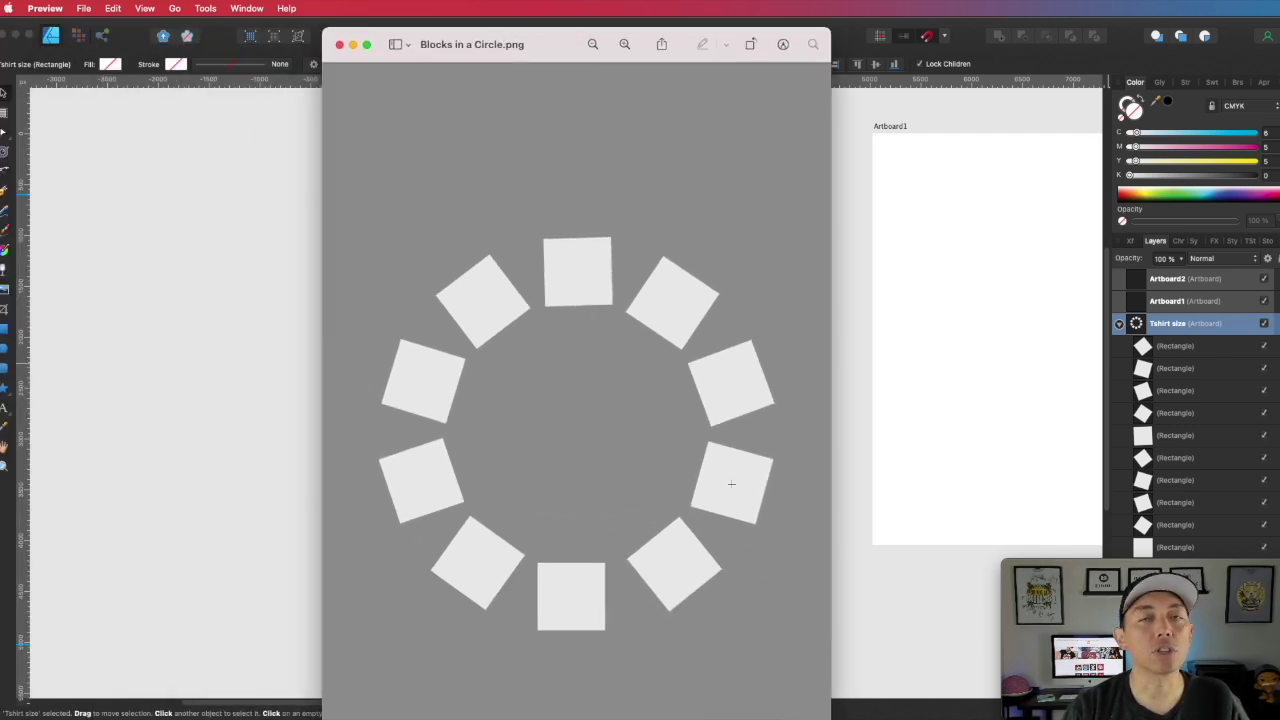
drag(830, 718, 854, 643)
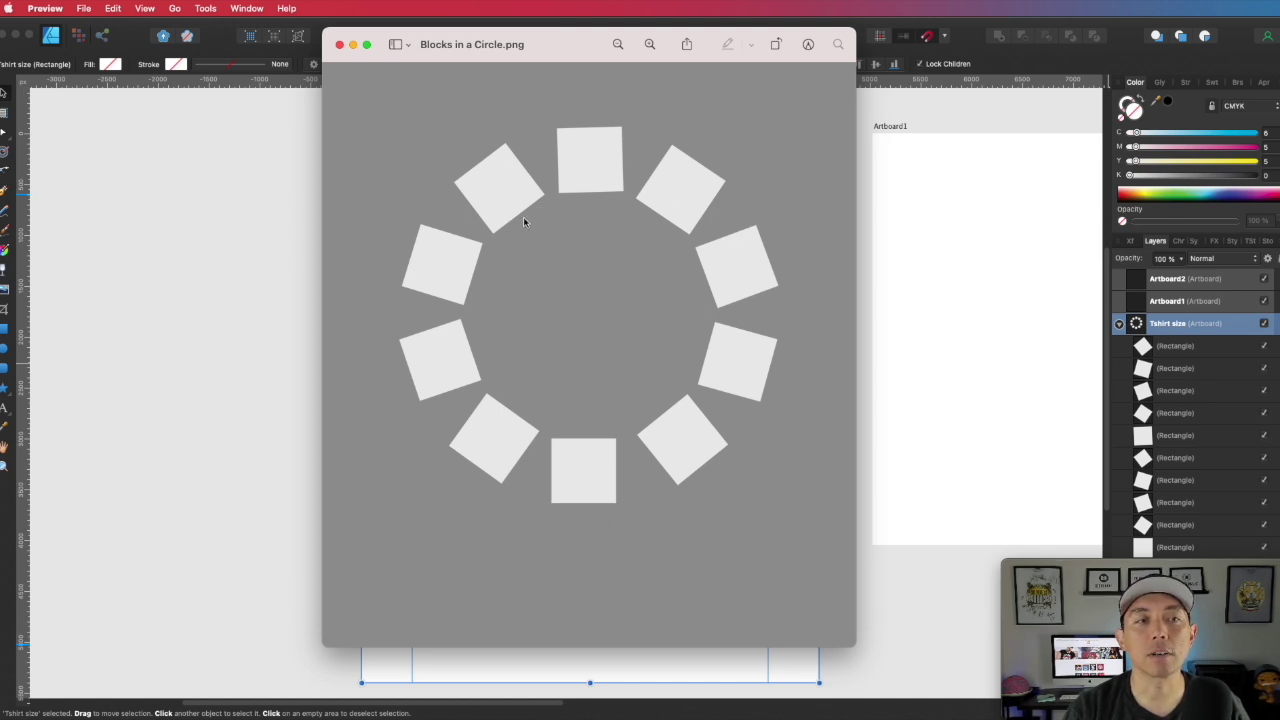
click(340, 44)
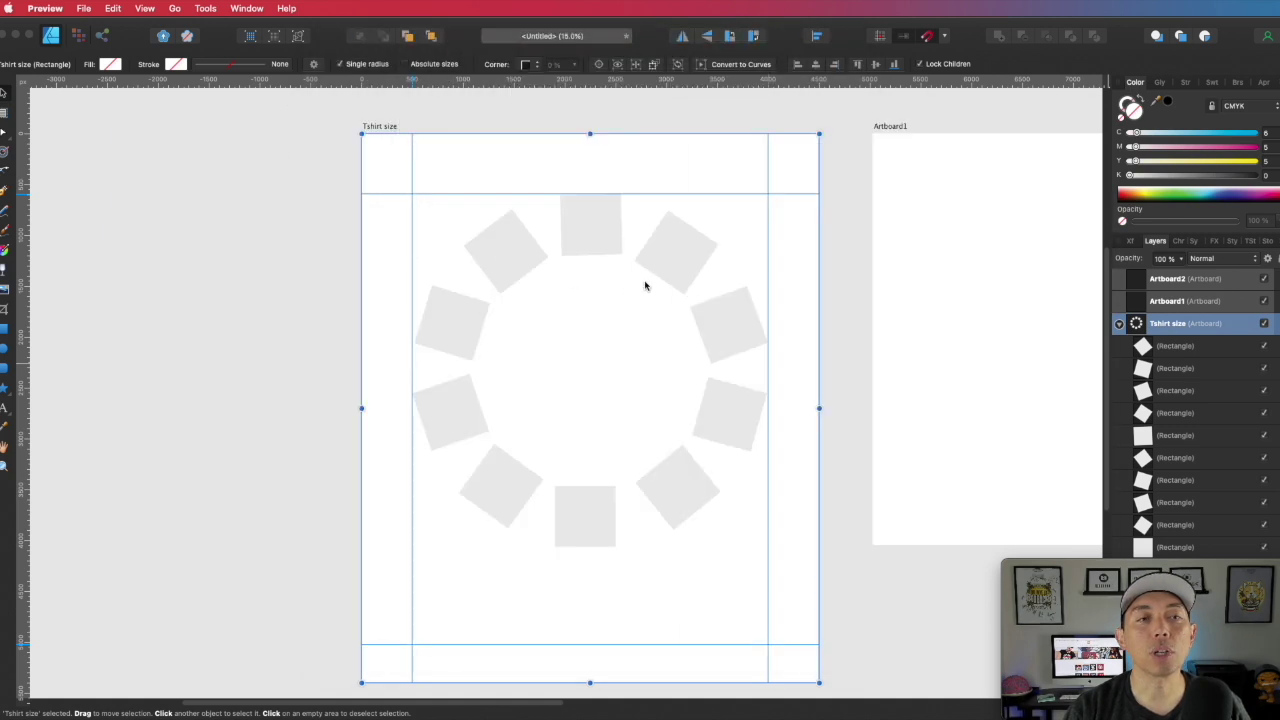
Step: Deselect the artboard and look up the Export command and its shortcut among the file commands
click(857, 206)
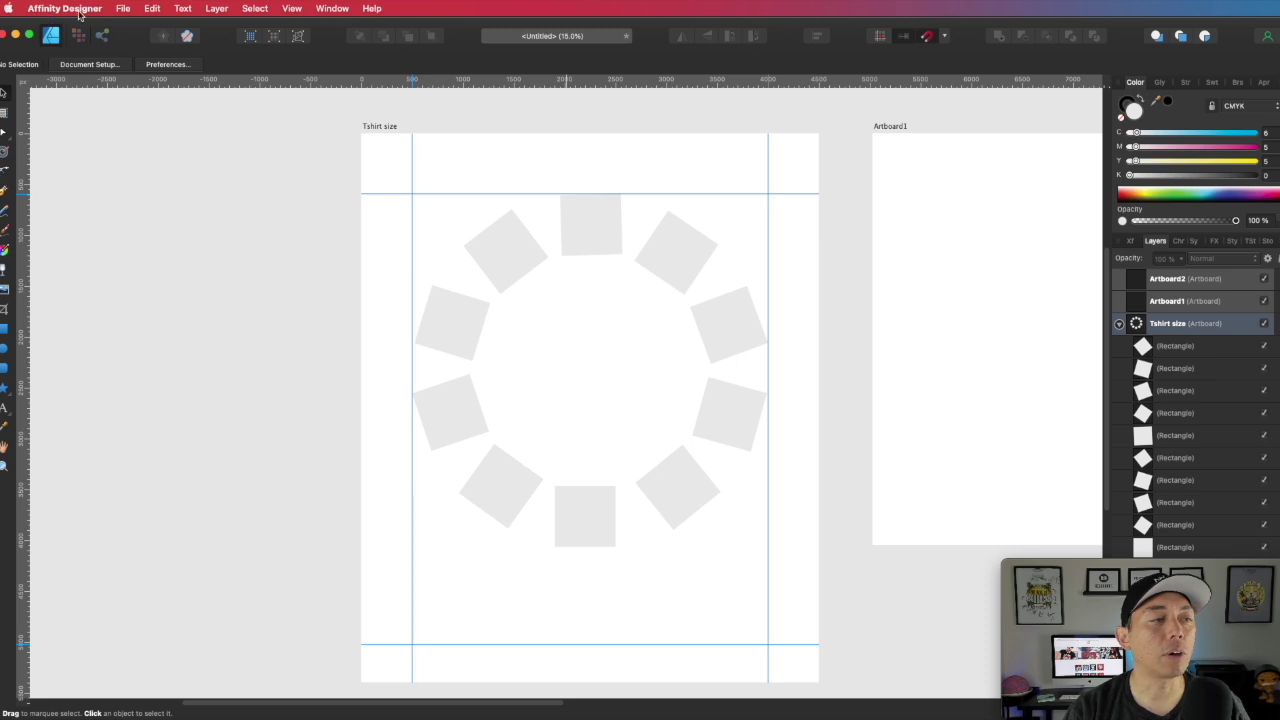
click(124, 9)
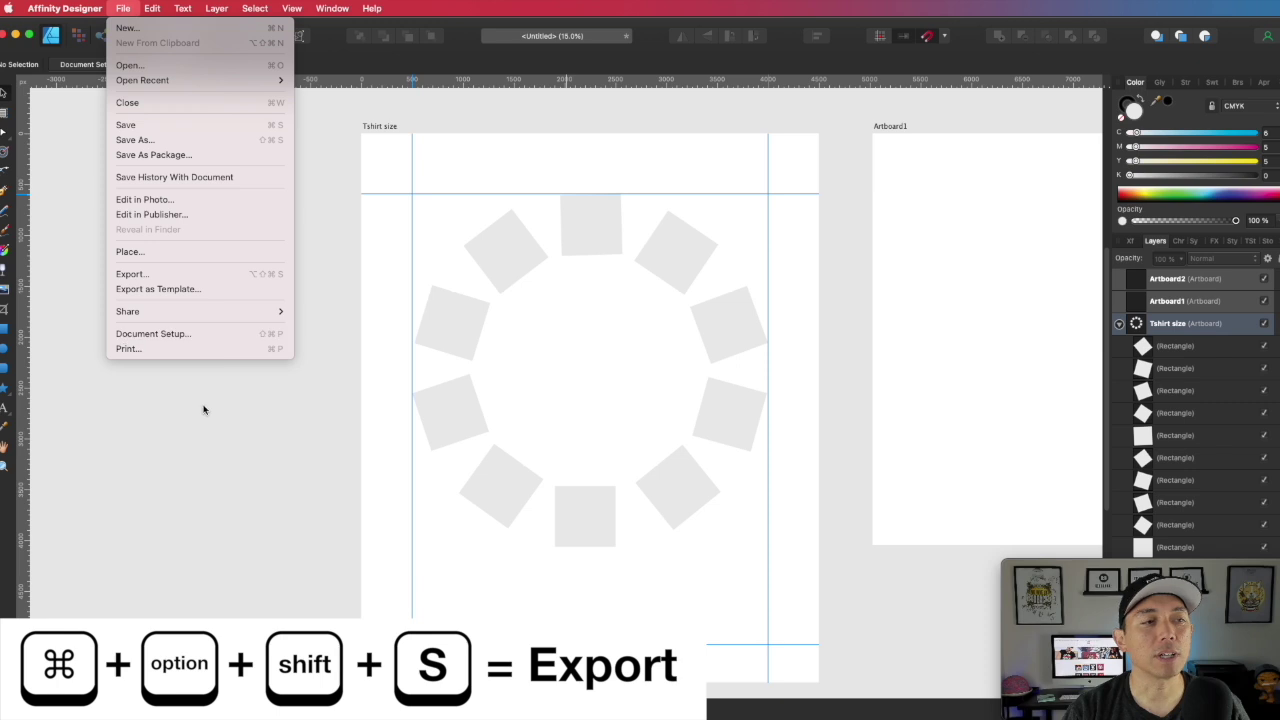
click(259, 471)
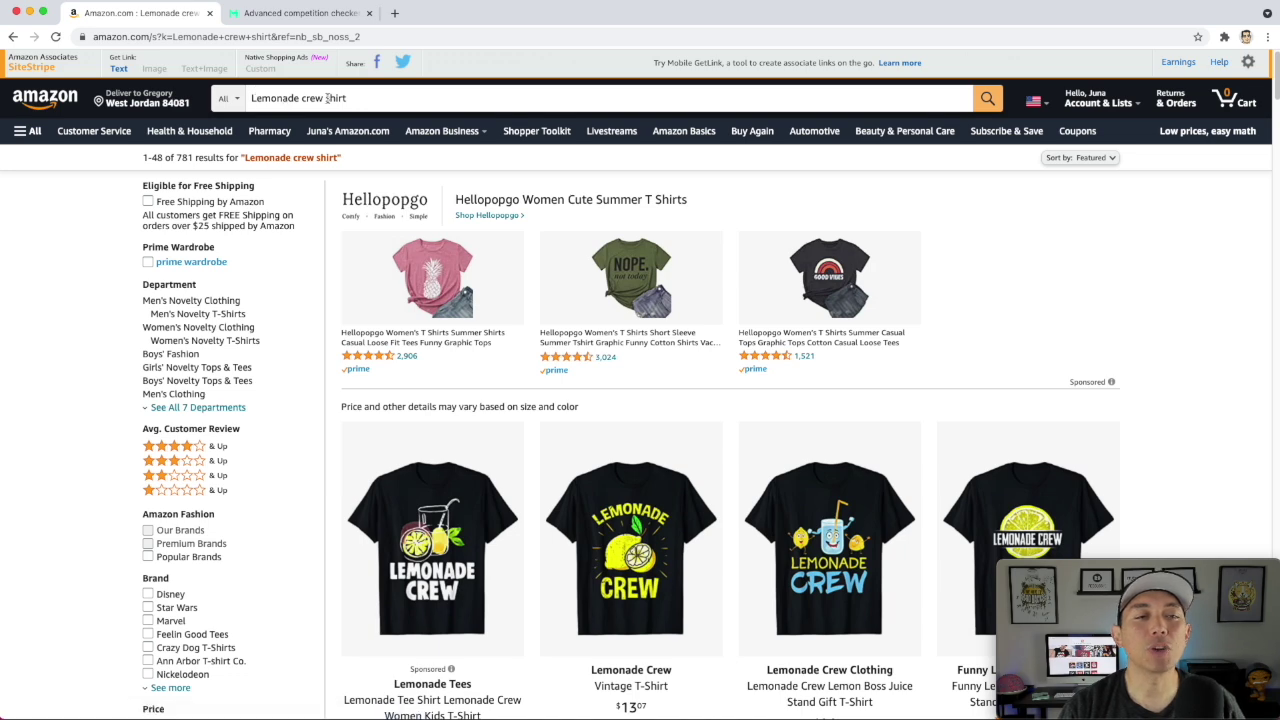
Step: Browse Amazon's search results for "Lemonade crew shirt", examining the competing shirt designs, prices and sales ranks
scroll(641, 311, down, 4)
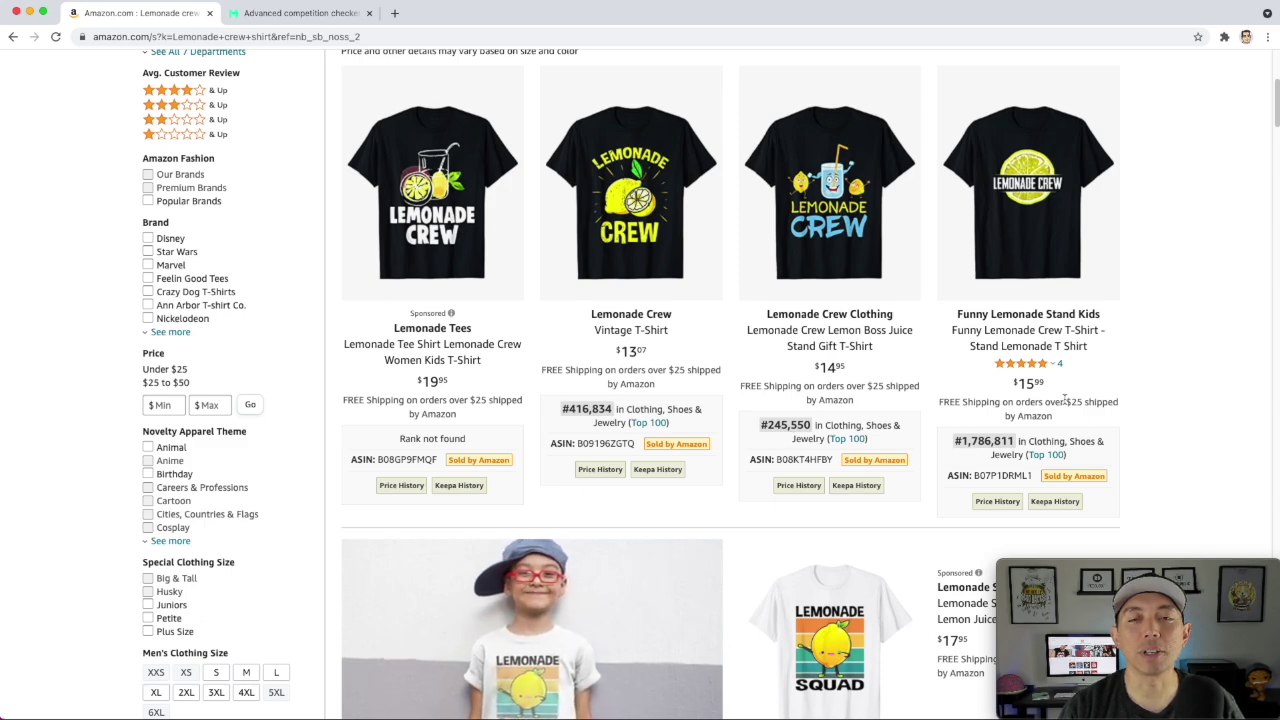
scroll(1066, 404, down, 3)
scroll(1066, 404, down, 5)
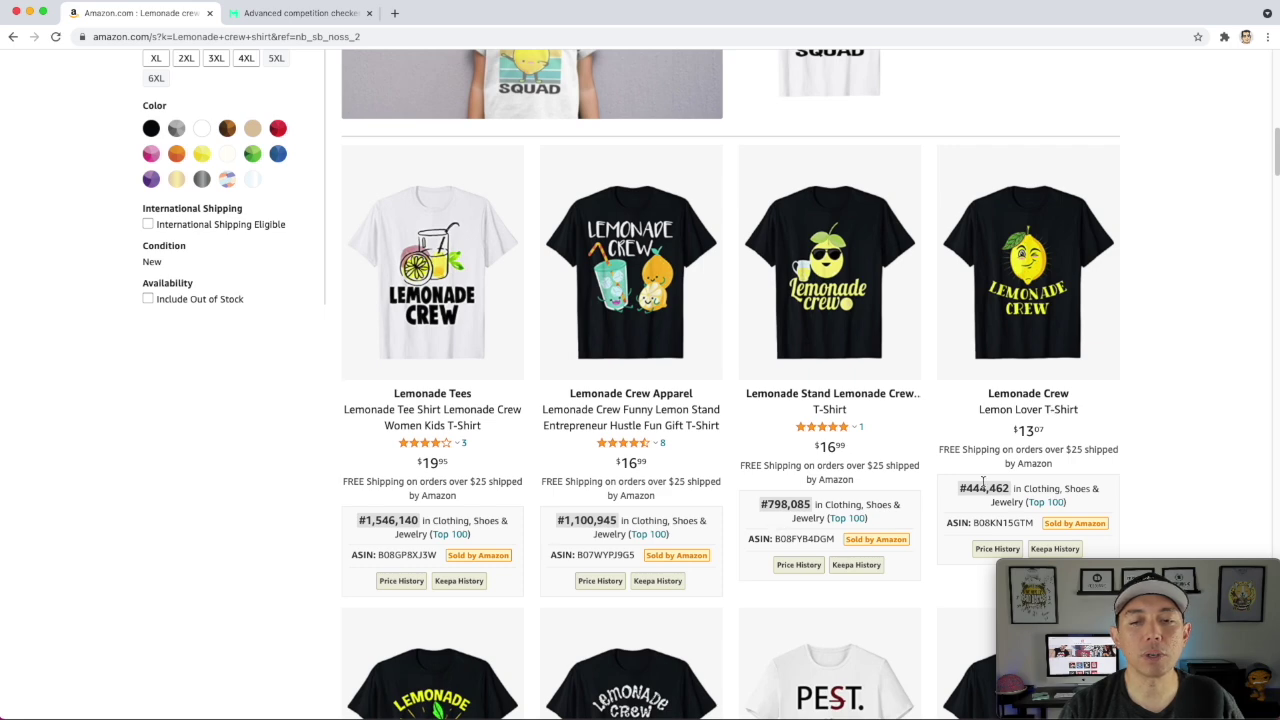
scroll(866, 477, down, 5)
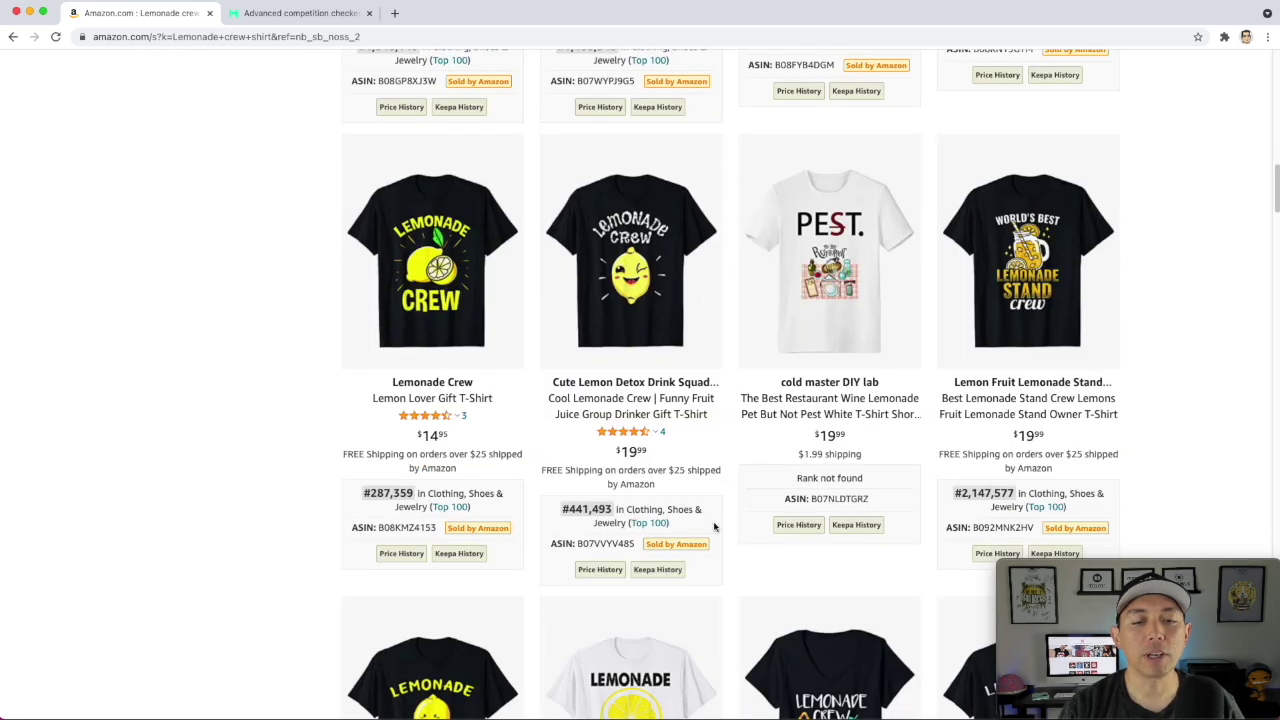
mouse_move(400, 298)
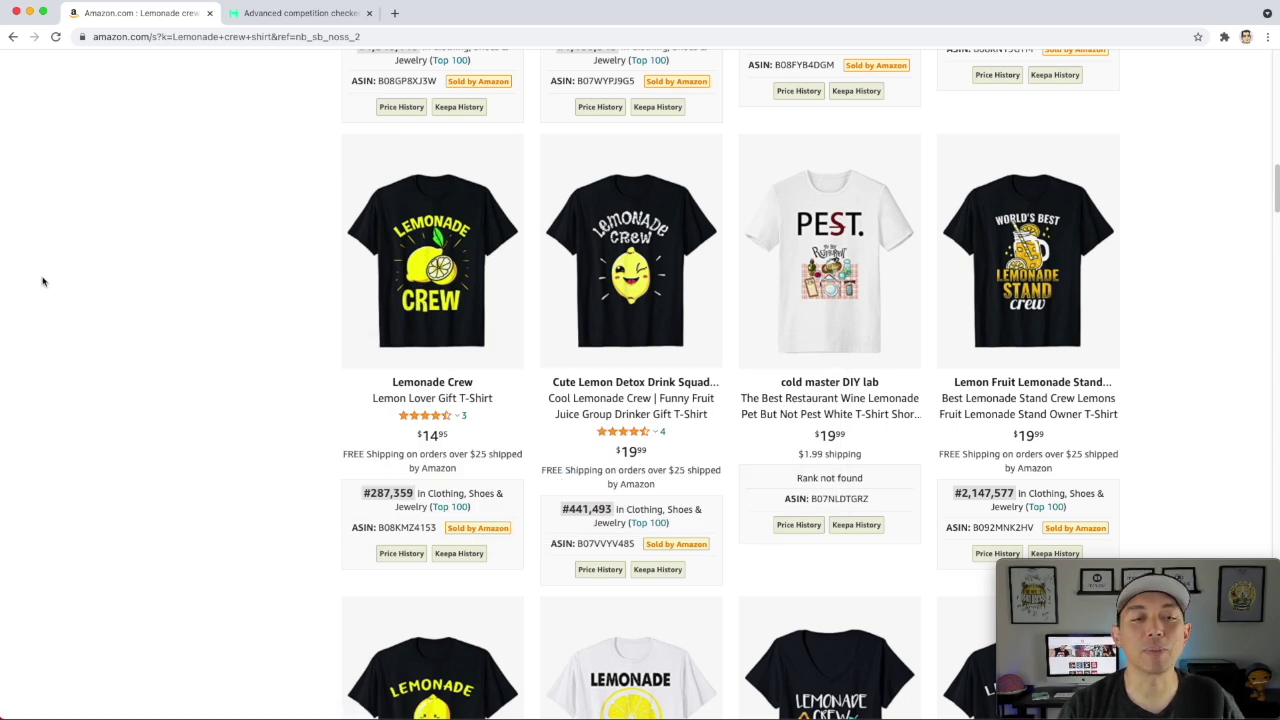
scroll(128, 358, down, 1)
scroll(128, 358, down, 4)
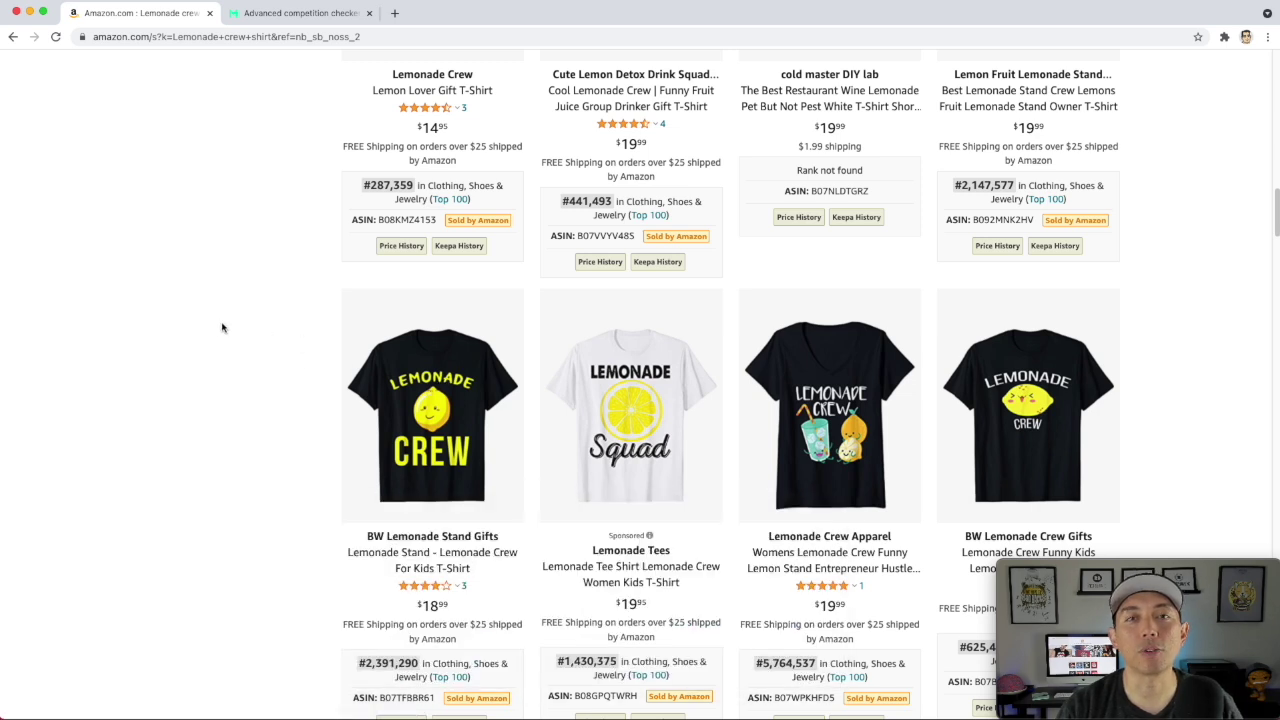
scroll(309, 300, down, 3)
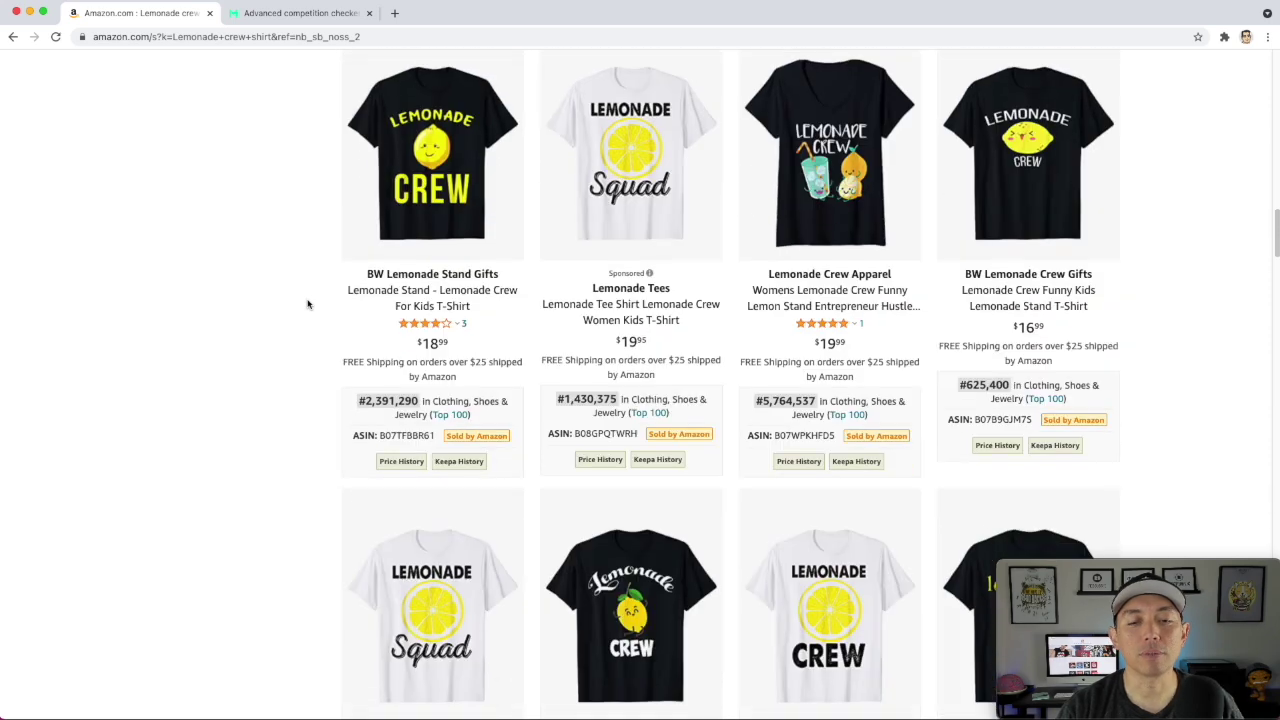
Step: Review more lemonade shirt listings on Amazon, and check the competition results for "Lemonade crew" in Merch Informer's Advanced competition checker
scroll(308, 303, down, 3)
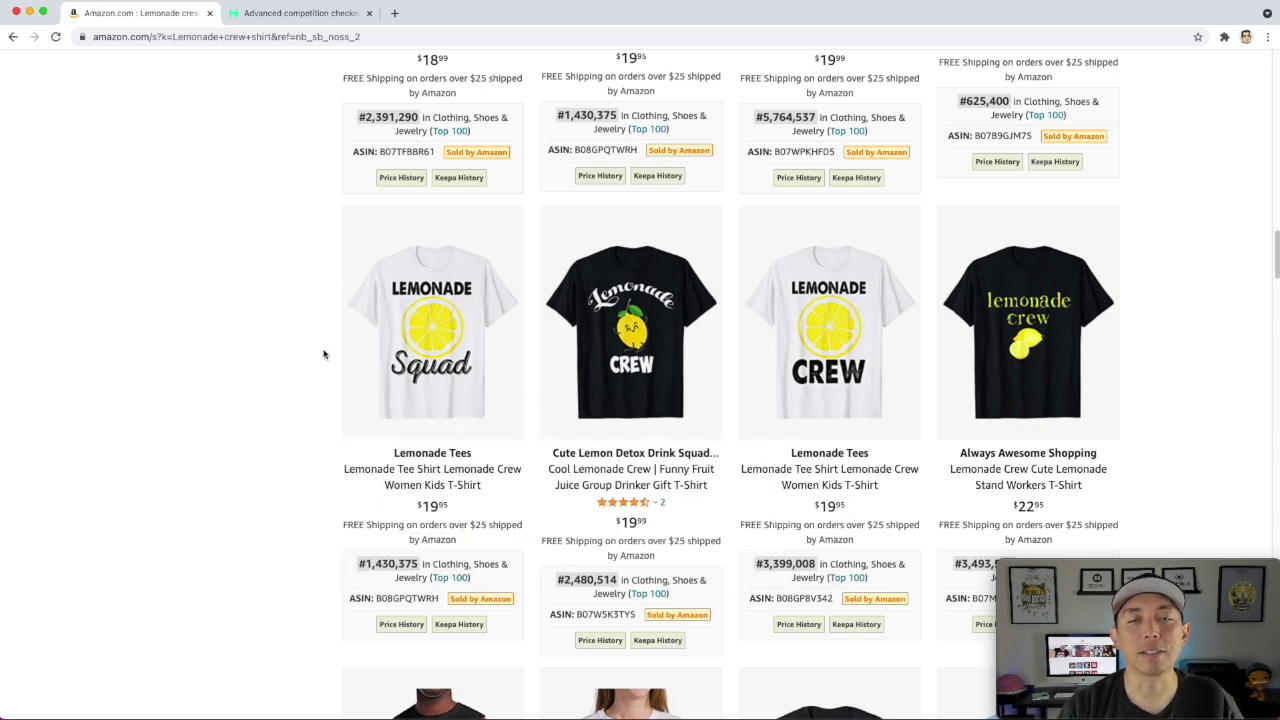
scroll(323, 353, up, 10)
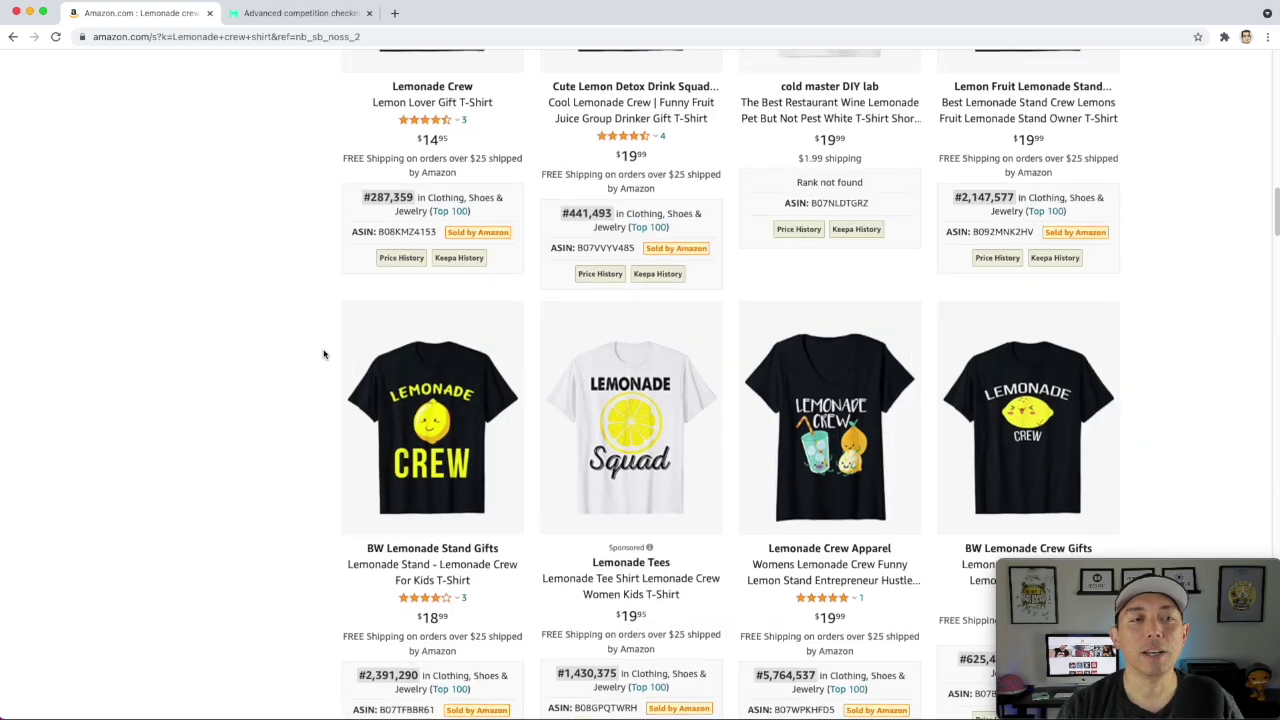
scroll(323, 353, up, 10)
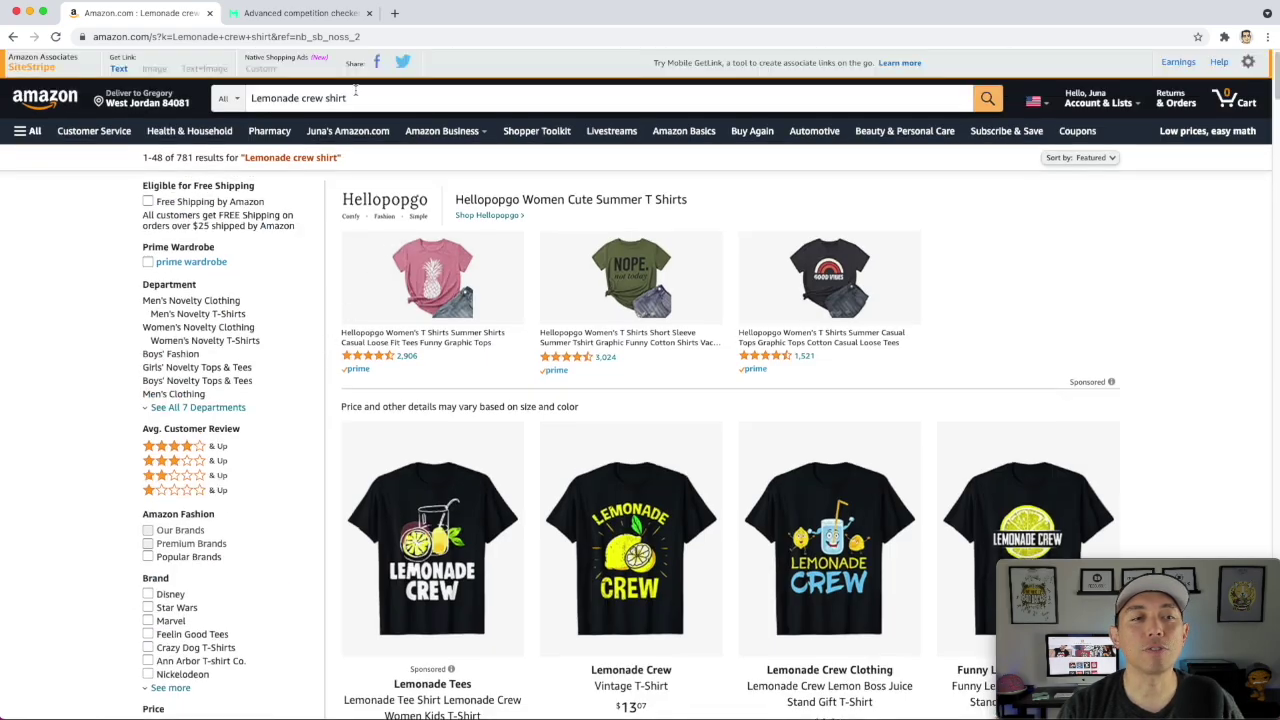
click(288, 12)
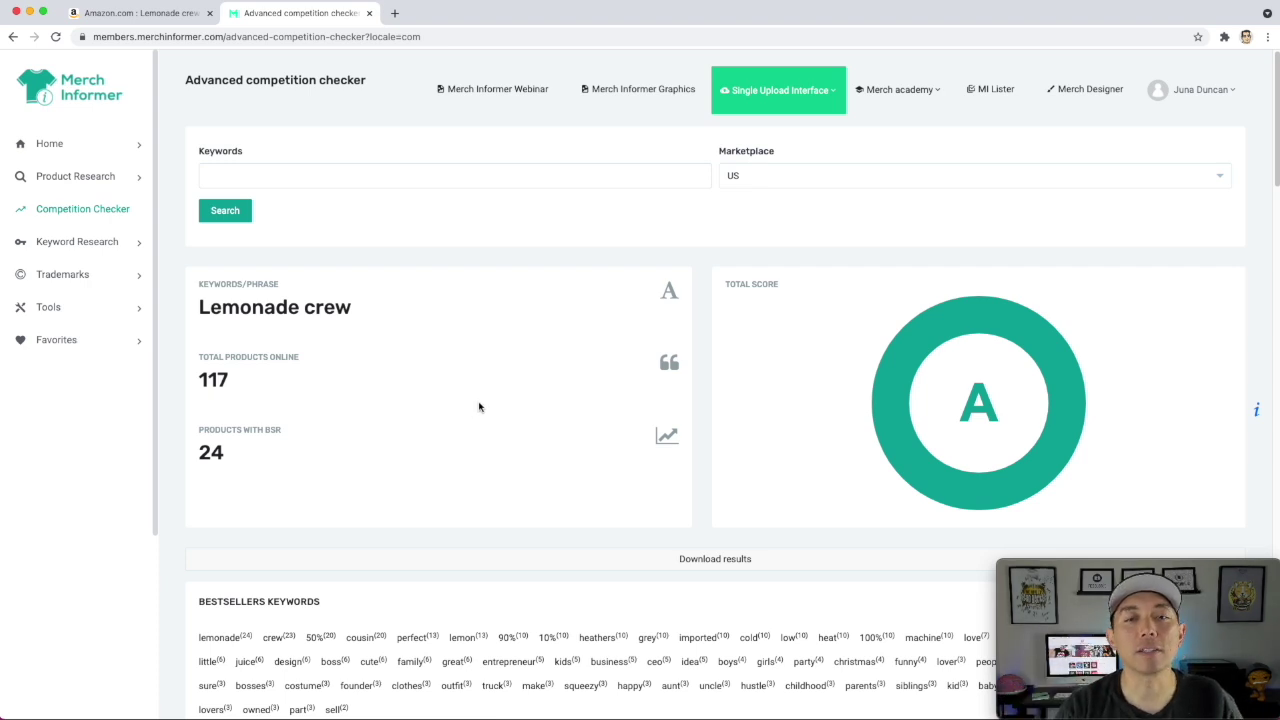
Step: Return to Amazon's "Lemonade crew shirt" results and examine the first row of designs, including the Lemonade Crew Clothing shirt's product details
click(145, 22)
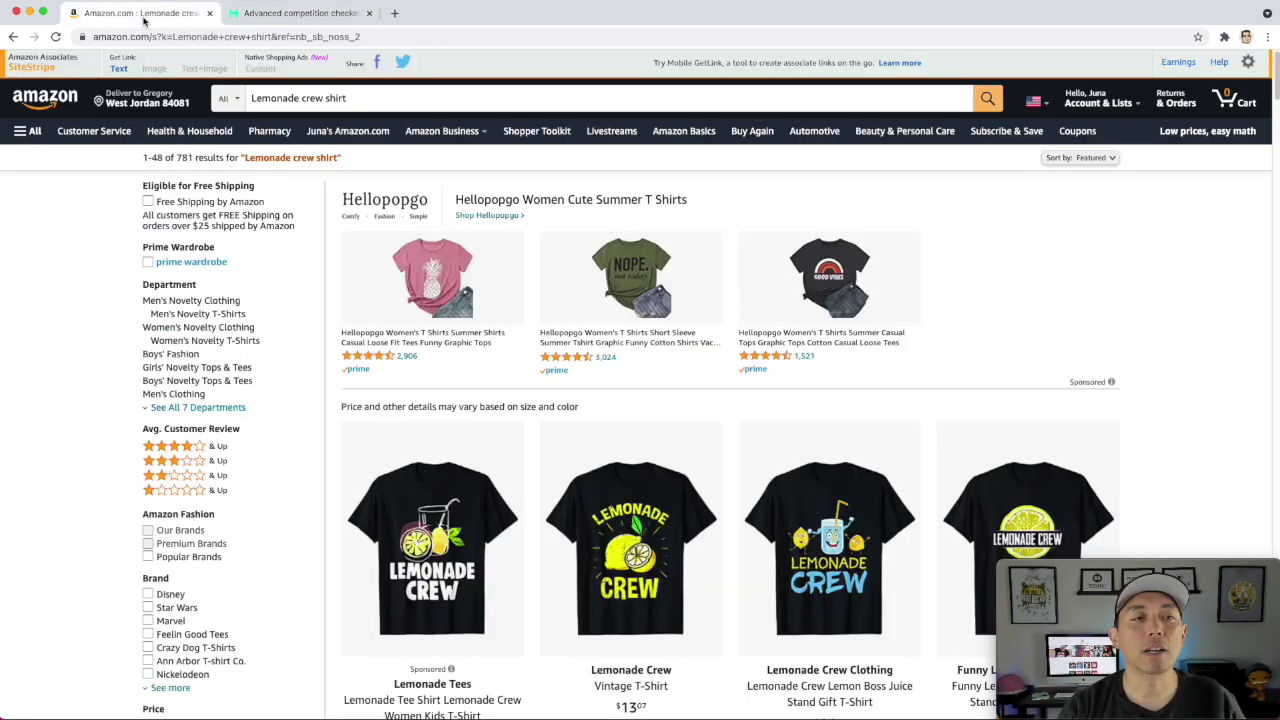
scroll(940, 373, down, 2)
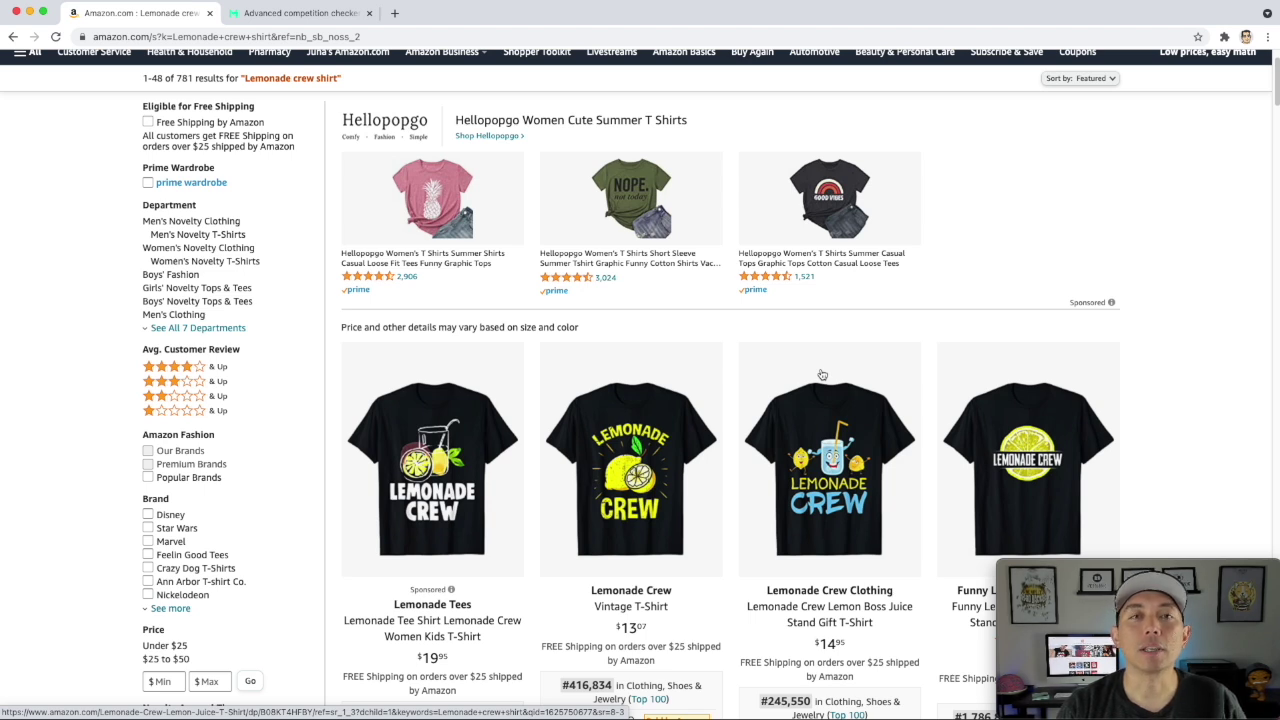
mouse_move(767, 467)
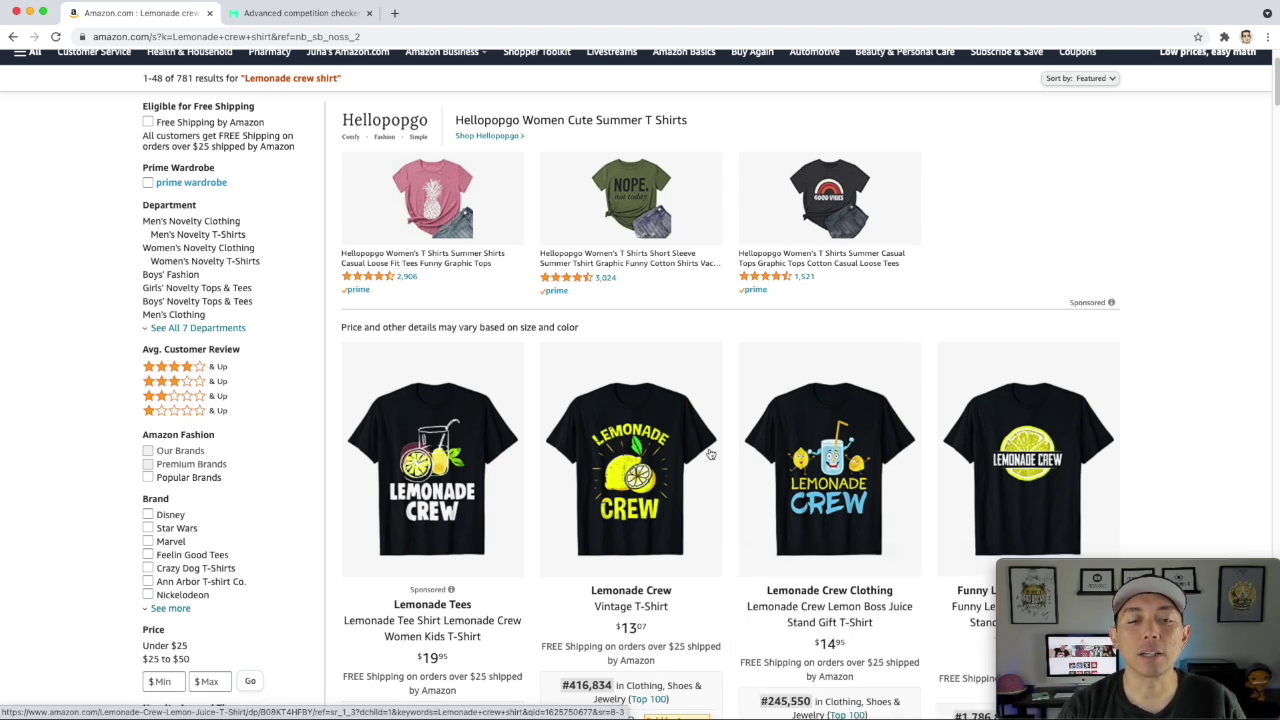
scroll(767, 467, down, 3)
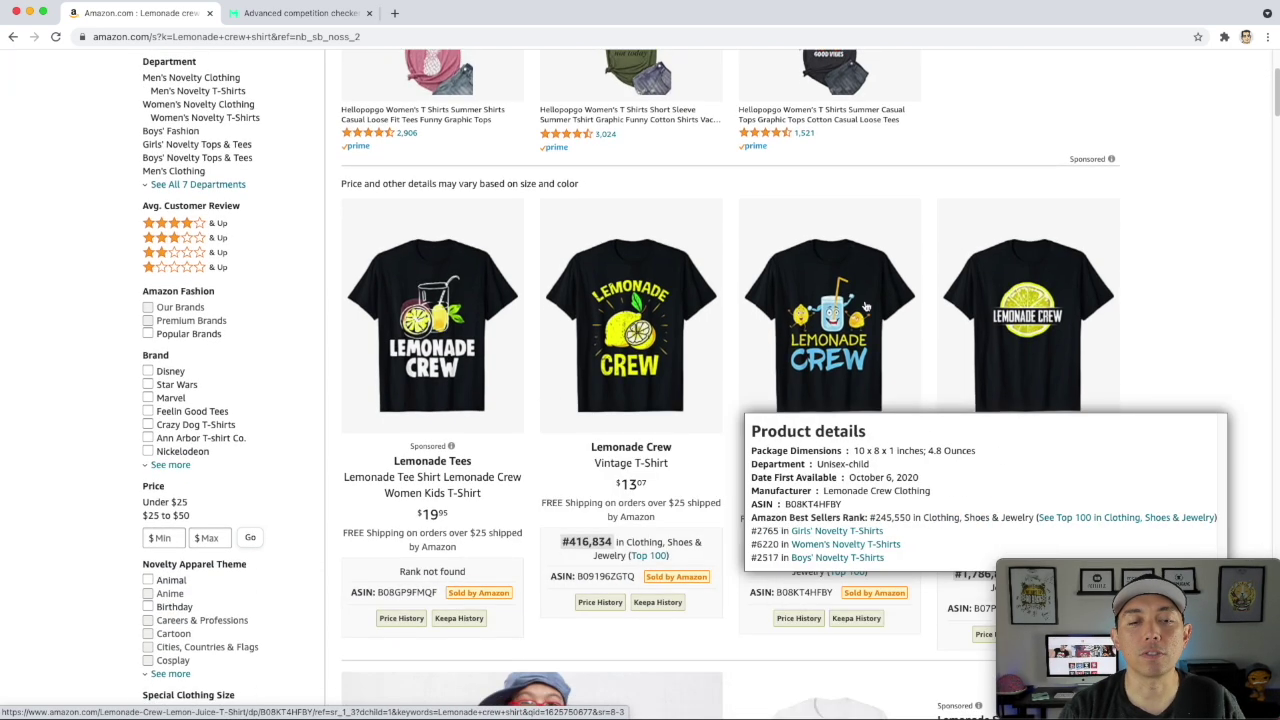
mouse_move(686, 323)
scroll(686, 323, up, 5)
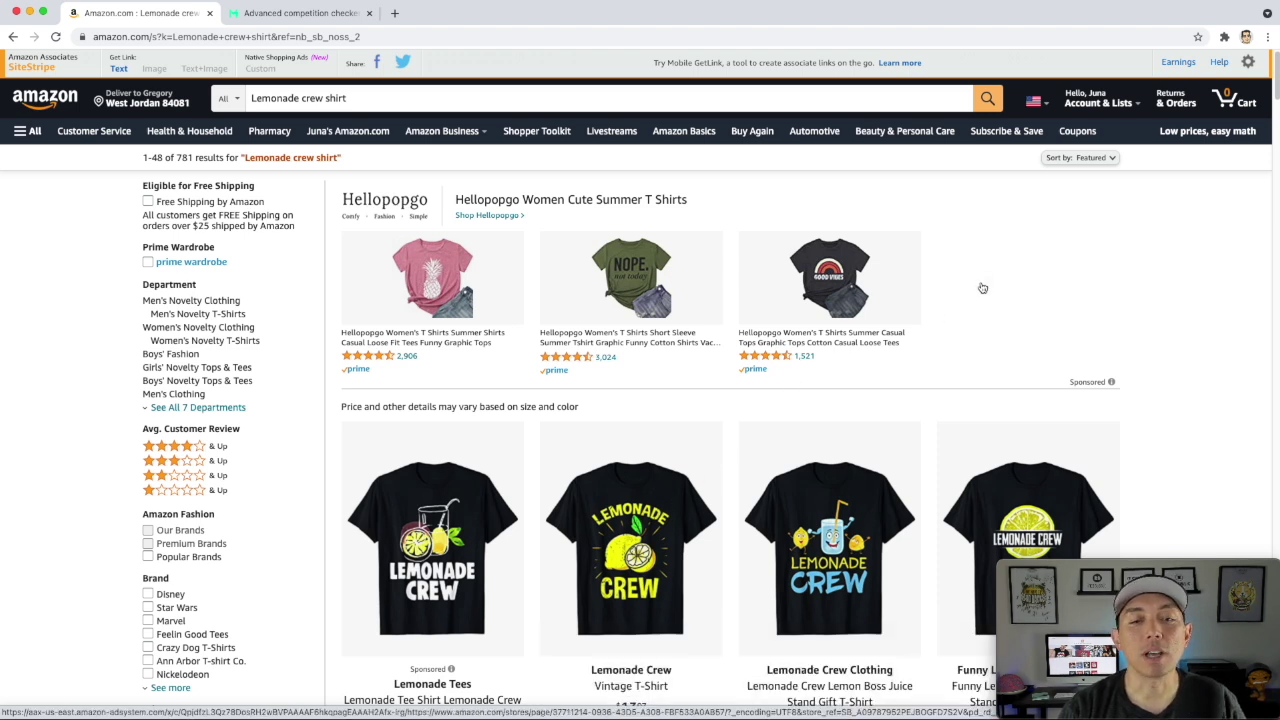
scroll(1040, 296, down, 1)
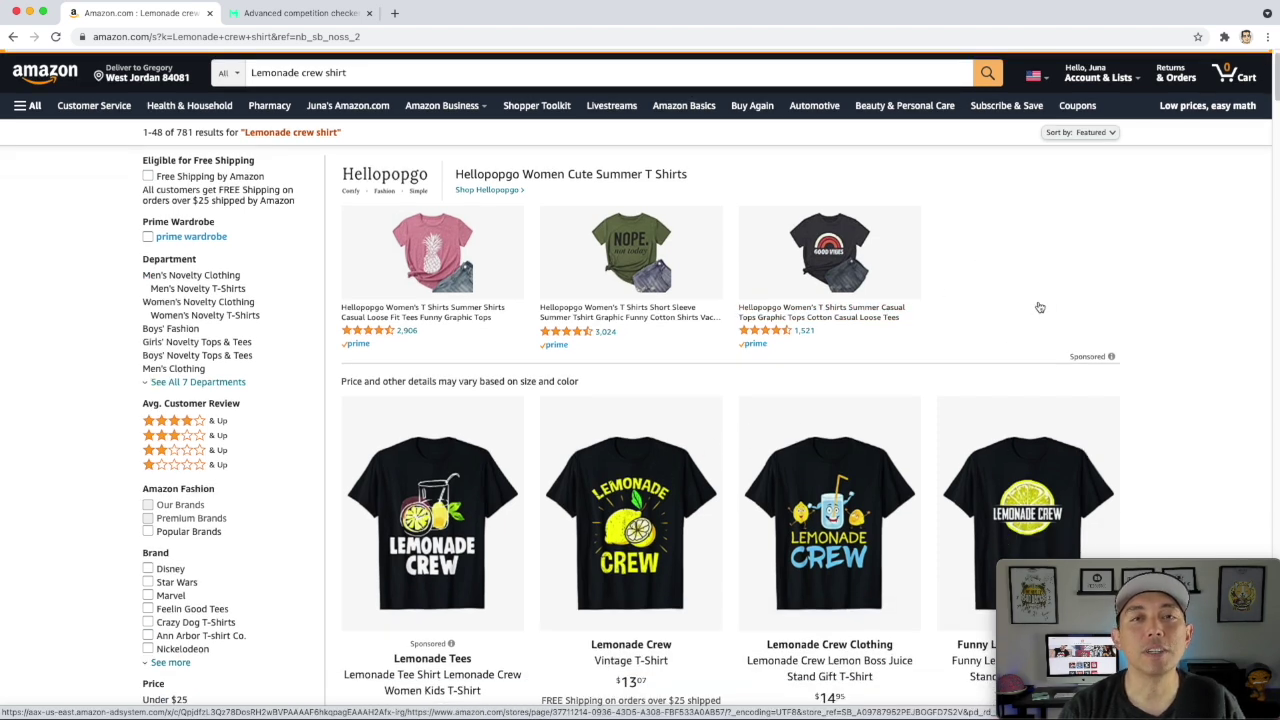